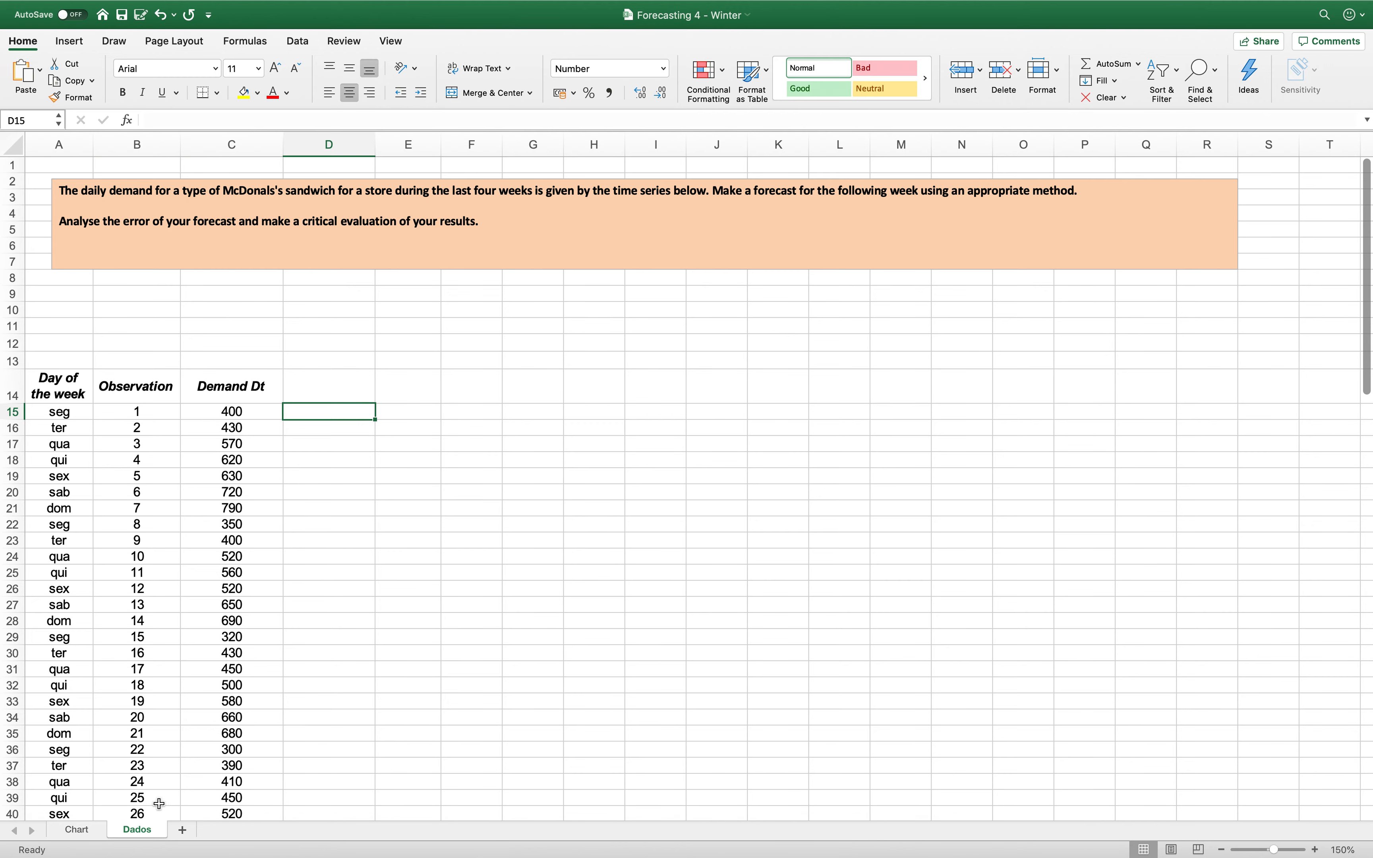
Step: View the demand line chart on the Chart sheet, and insert seven blank rows above the first observation on the Dados sheet
left_click(76, 829)
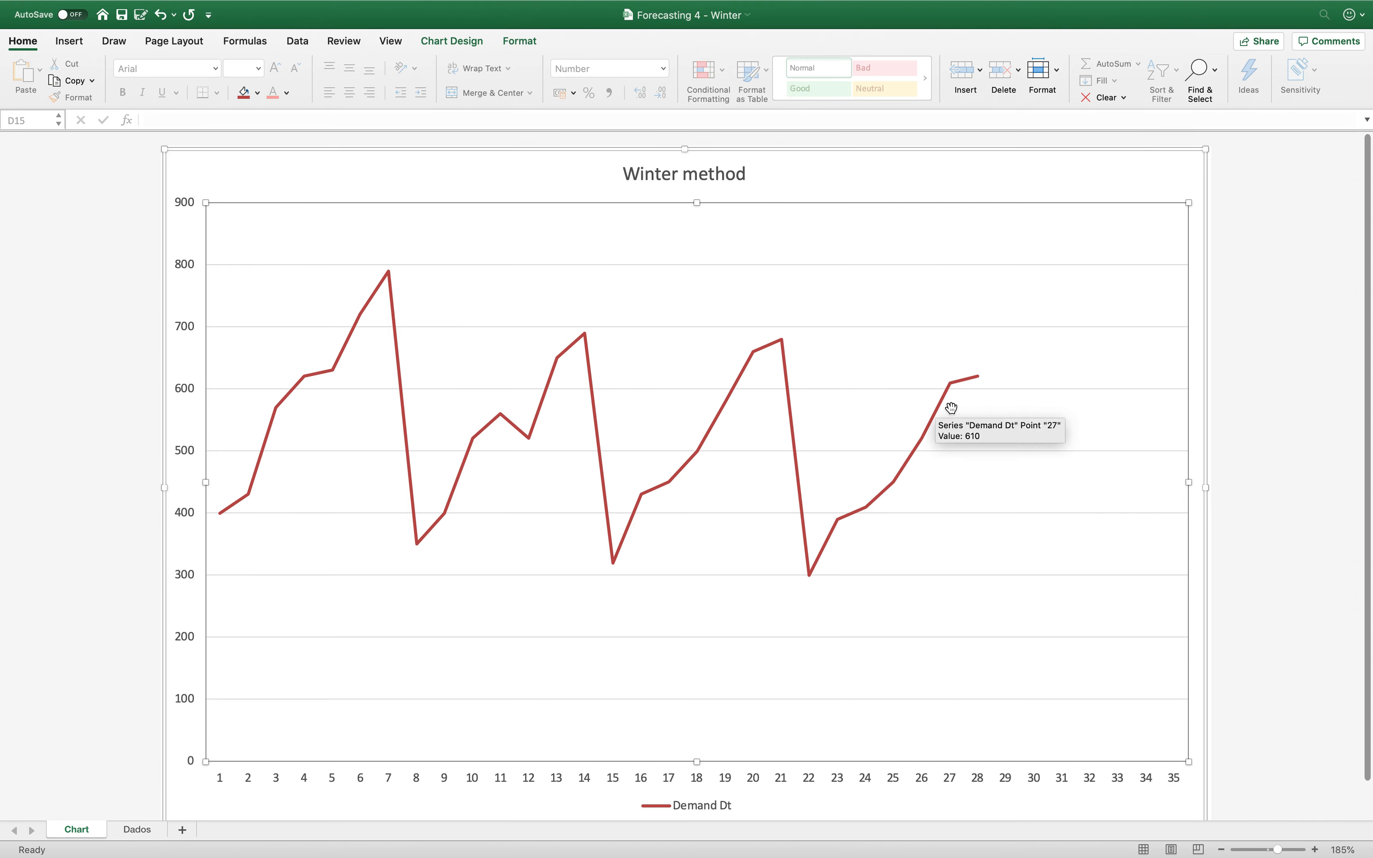
left_click(140, 830)
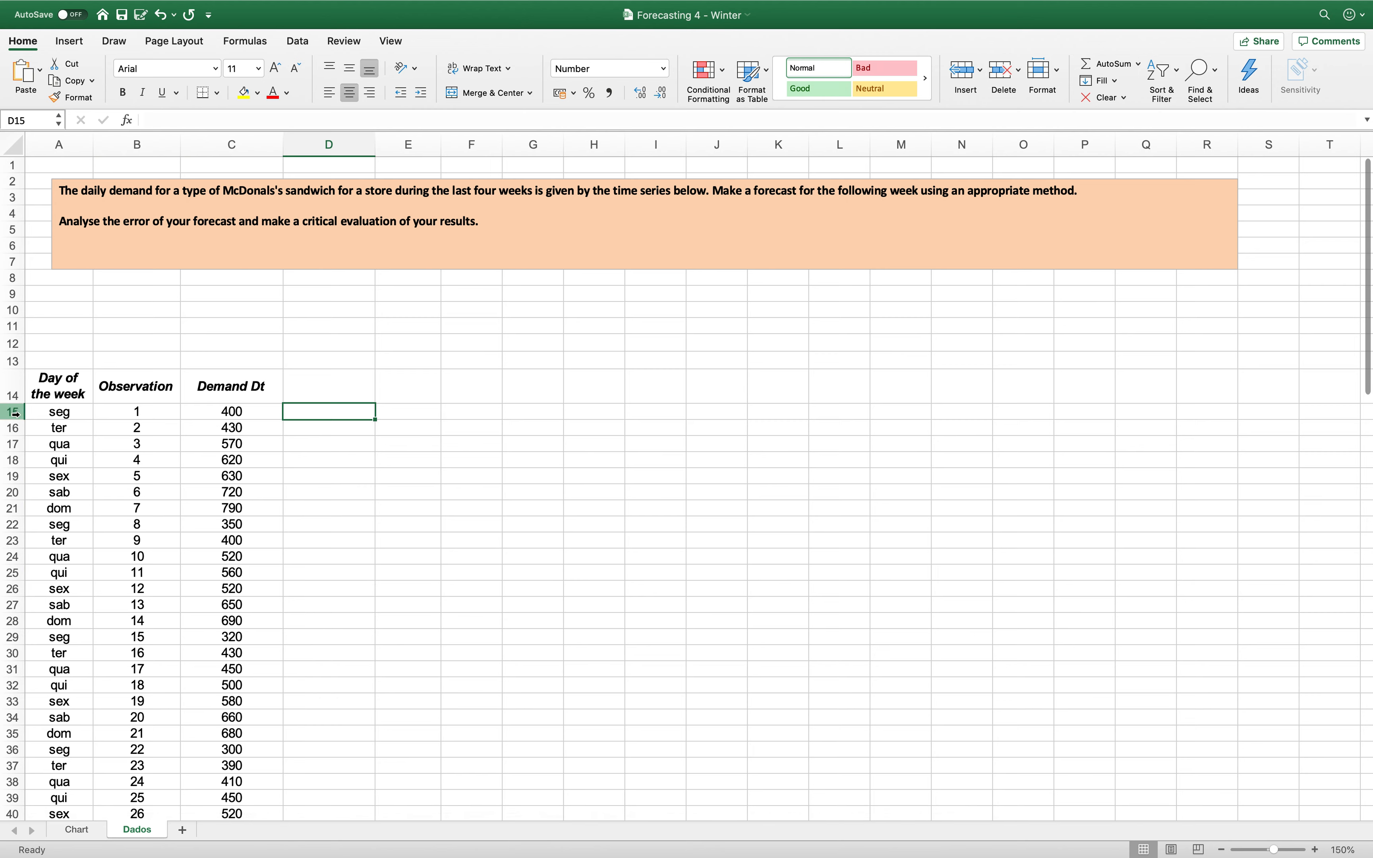
left_click_drag(12, 412, 12, 508)
right_click(12, 445)
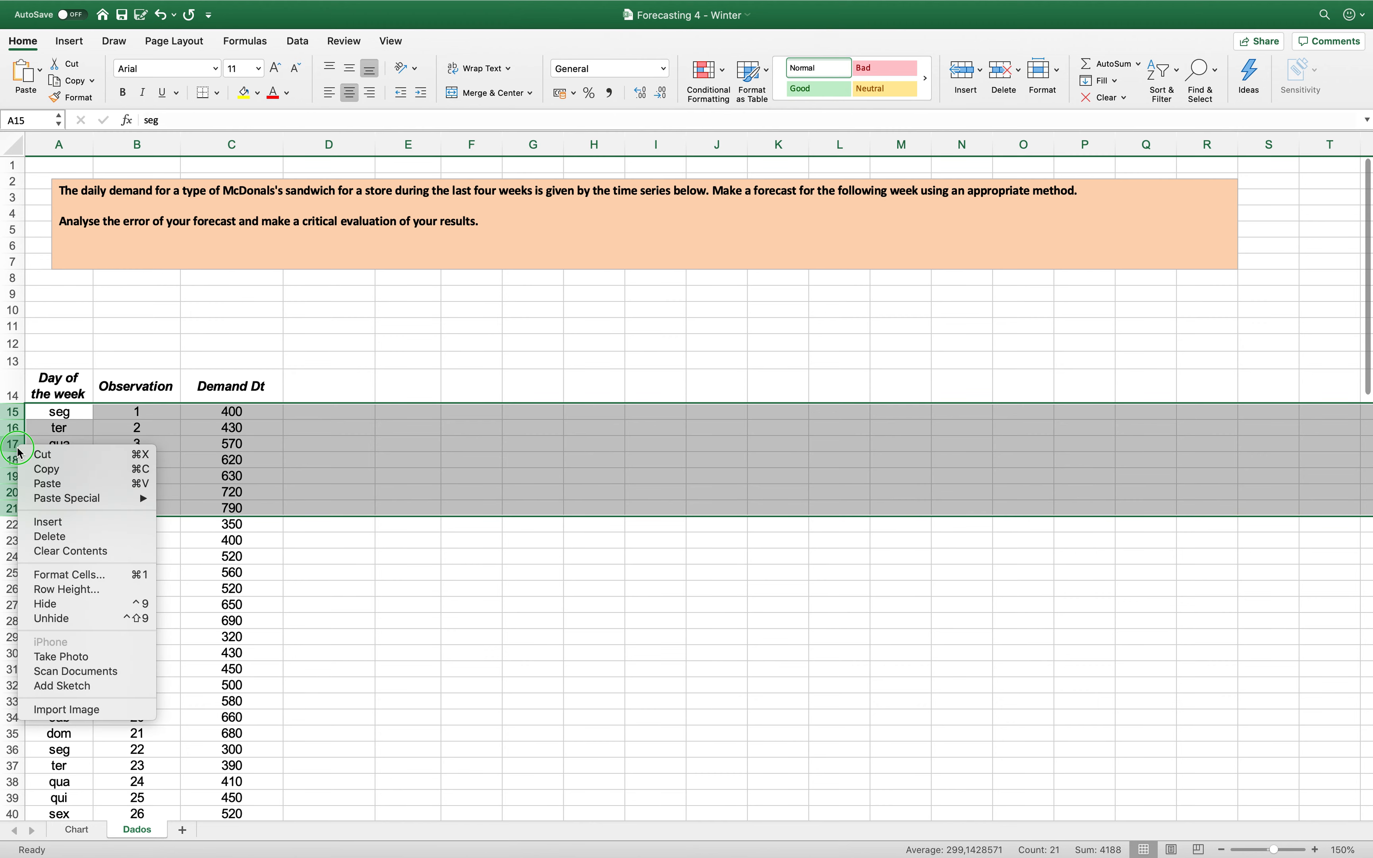
left_click(90, 524)
Step: Add the heading "Regression" in cell D14, beside the Demand Dt heading
left_click(338, 394)
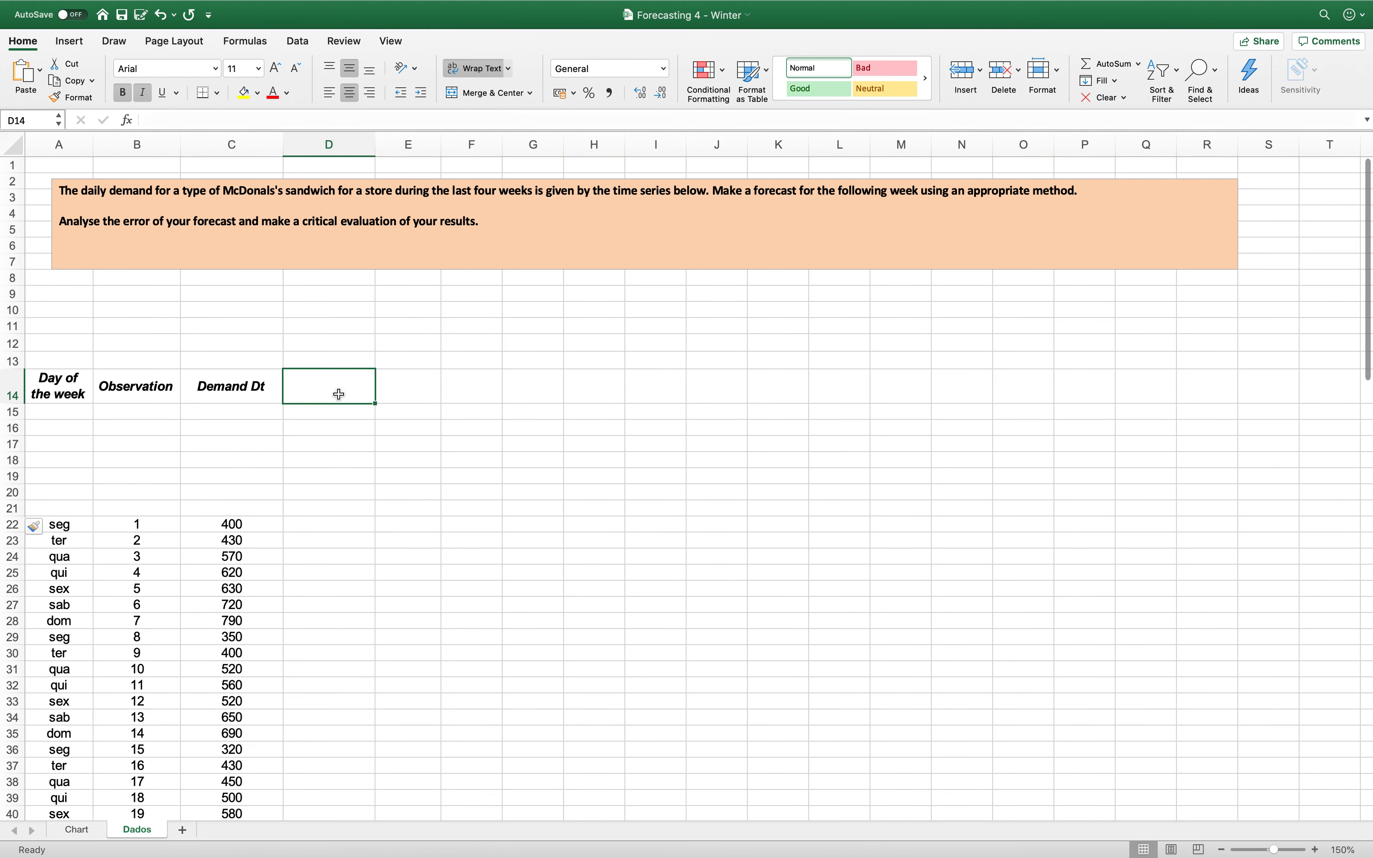
type("Re")
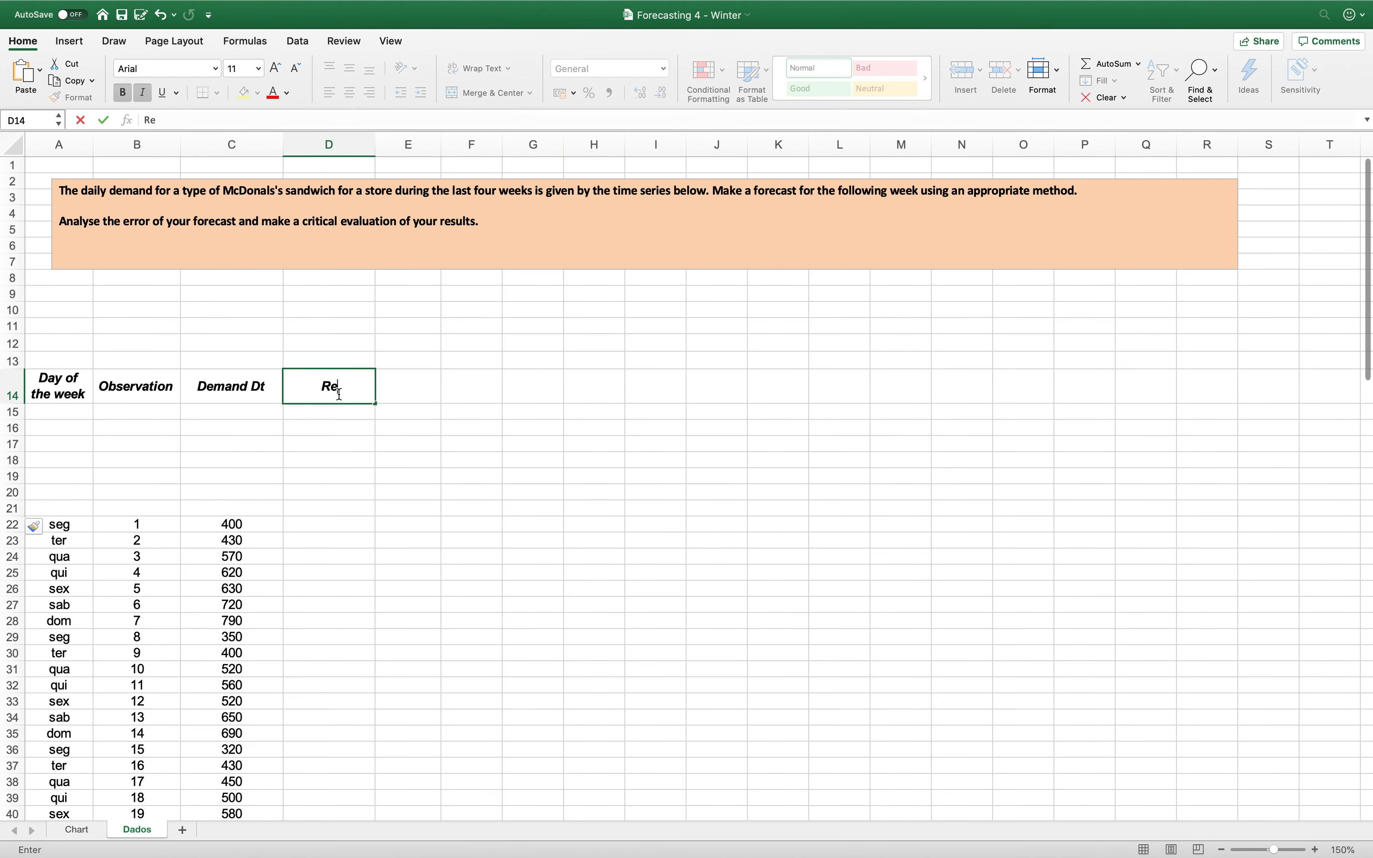
type("gression")
key("Return")
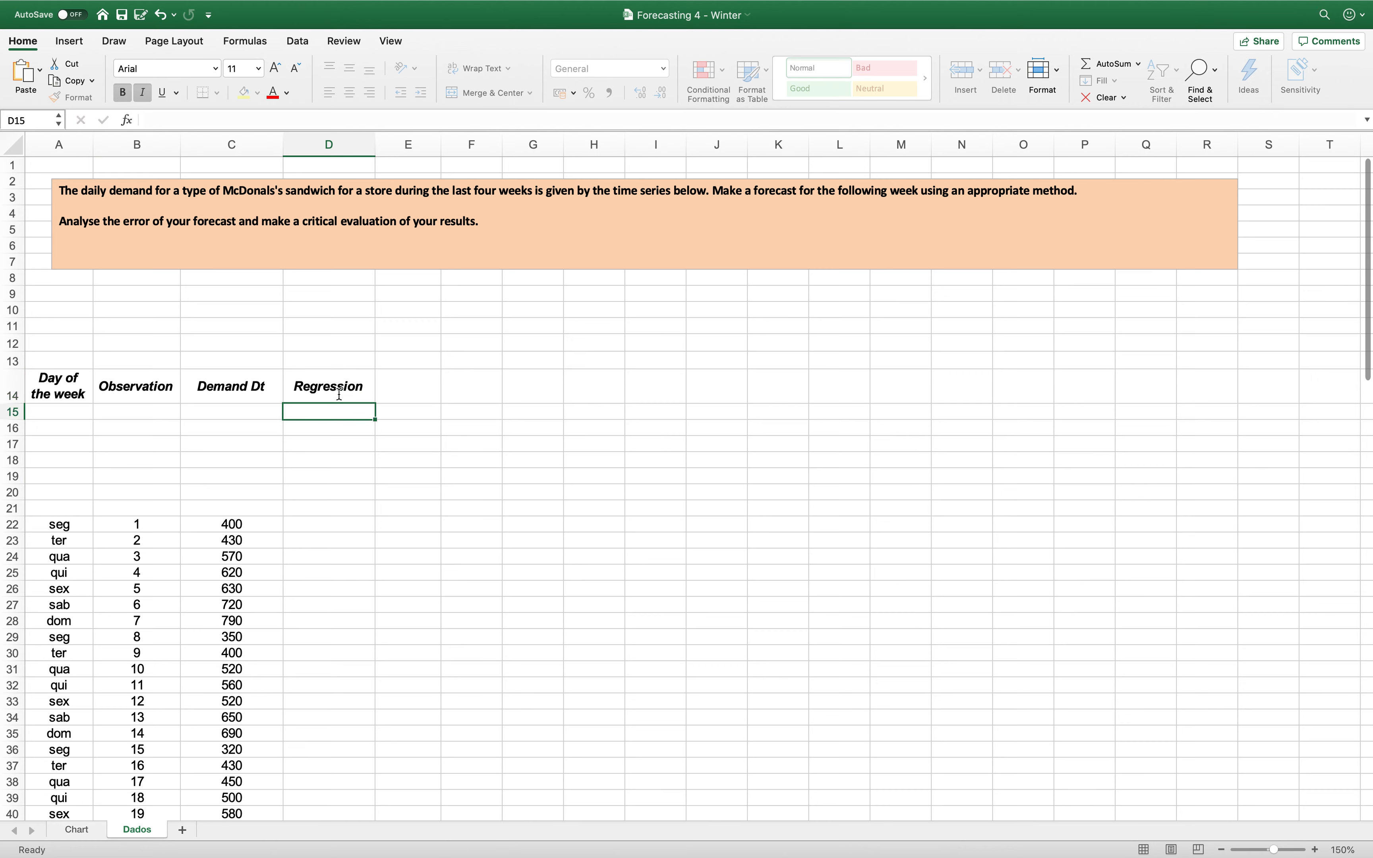
Step: Calculate the regression intercept in D16 with =INTERCEPT(C22:C49;B22:B49), using demand as known ys and observations as known xs
left_click(335, 431)
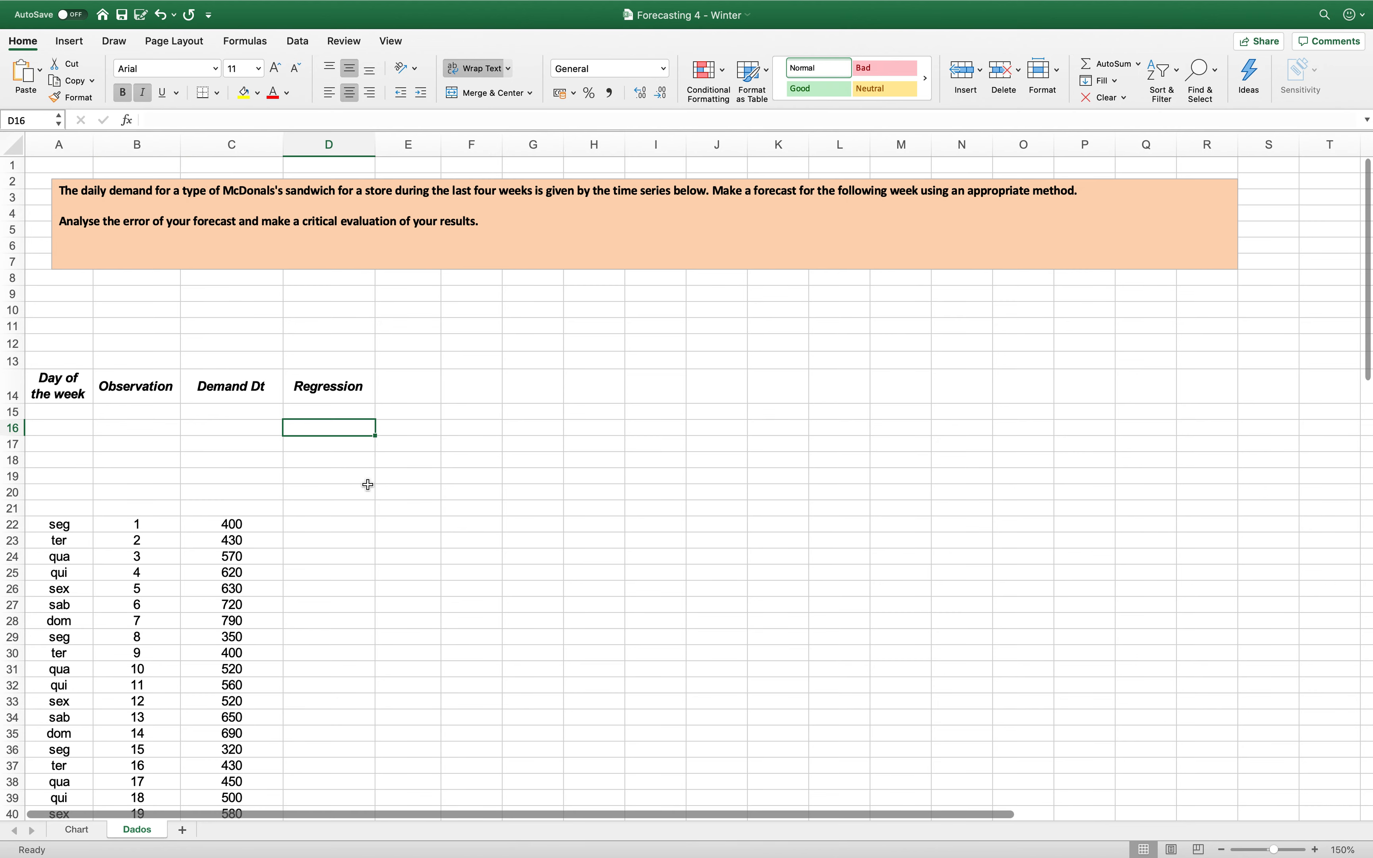
type("=inter")
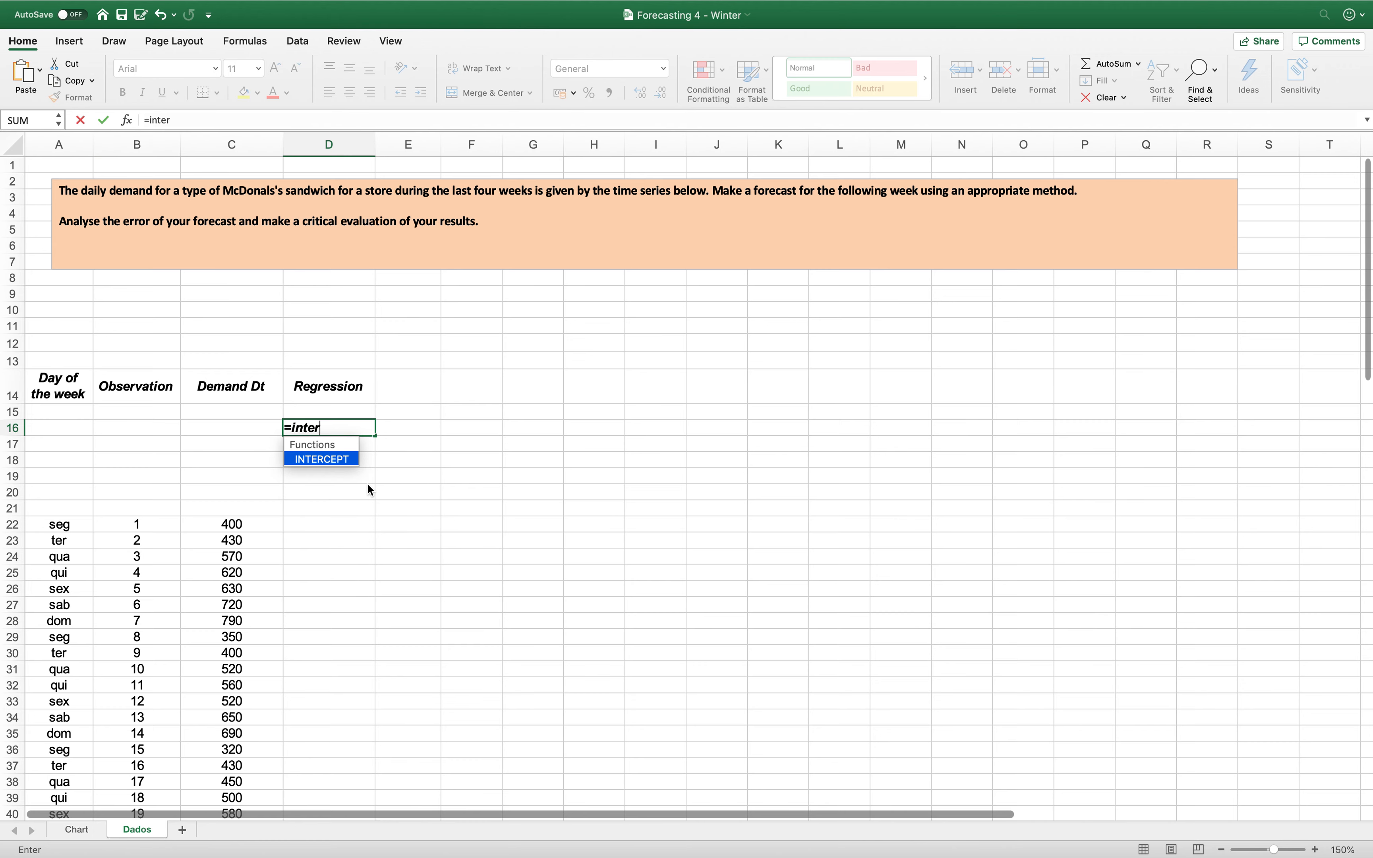
double_click(352, 459)
left_click(226, 524)
key("shift+Down")
key("shift+Down")
key("shift+Down")
key("shift+Down")
key("shift+Down")
key("shift+Down")
key("shift+Down")
key("shift+Down")
key("shift+Down")
key("shift+Down")
key("shift+Down")
key("shift+Down")
key("shift+Down")
key("shift+Down")
key("shift+Down")
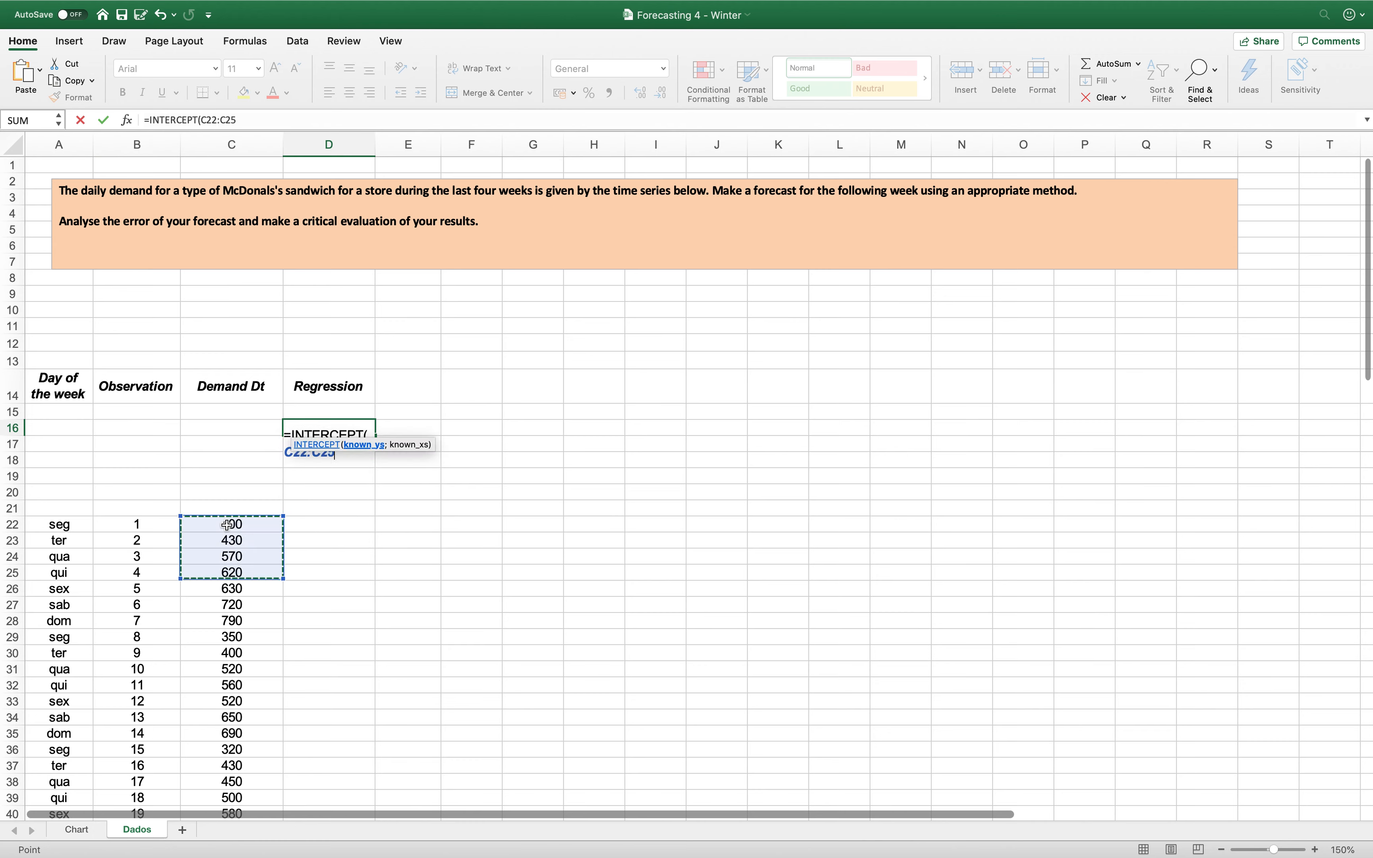
key("shift+Down")
key("shift+Down")
key("shift+Down")
key("shift+Down")
key("shift+Down")
key("shift+Down")
key("shift+Down")
key("shift+Down")
key("shift+Down")
key("shift+Down")
key("shift+Down")
key("shift+Down")
key("shift+Down")
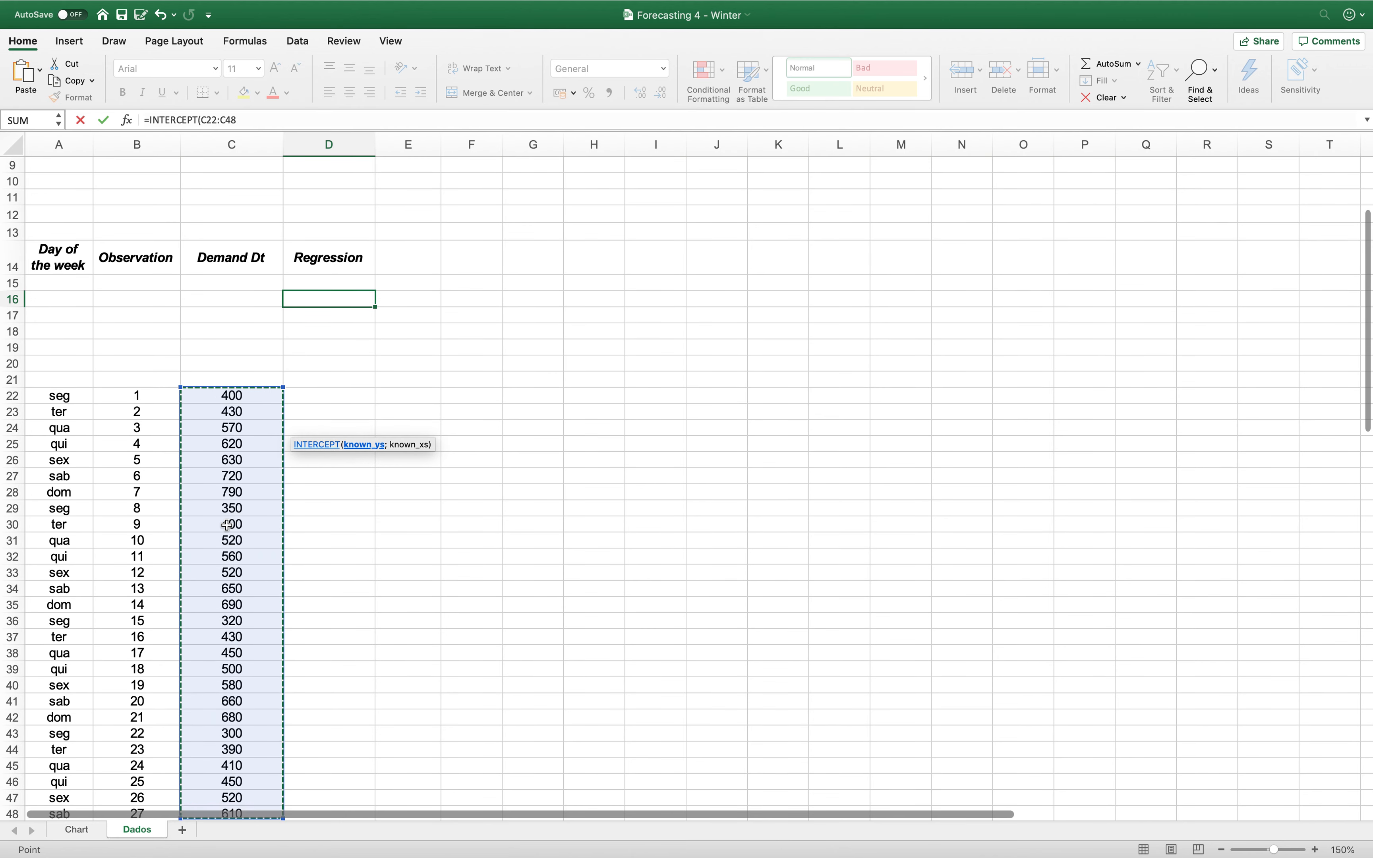
key("shift+Up")
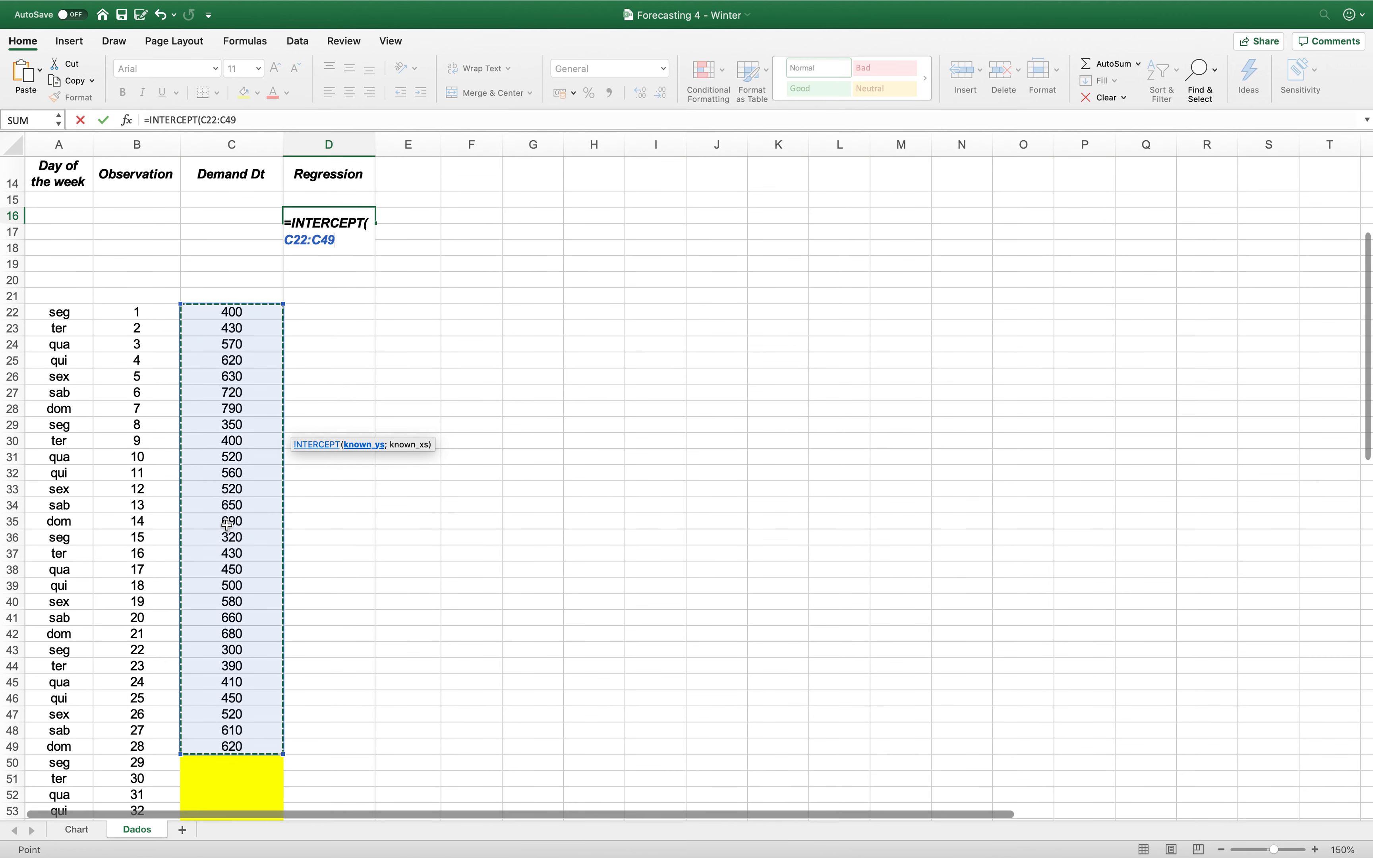
type(";")
left_click(132, 313)
key("shift+Down")
key("shift+Down")
key("shift+Down")
key("shift+Down")
key("shift+Down")
key("shift+Down")
key("shift+Down")
key("shift+Down")
key("shift+Down")
key("shift+Down")
key("shift+Down")
key("shift+Down")
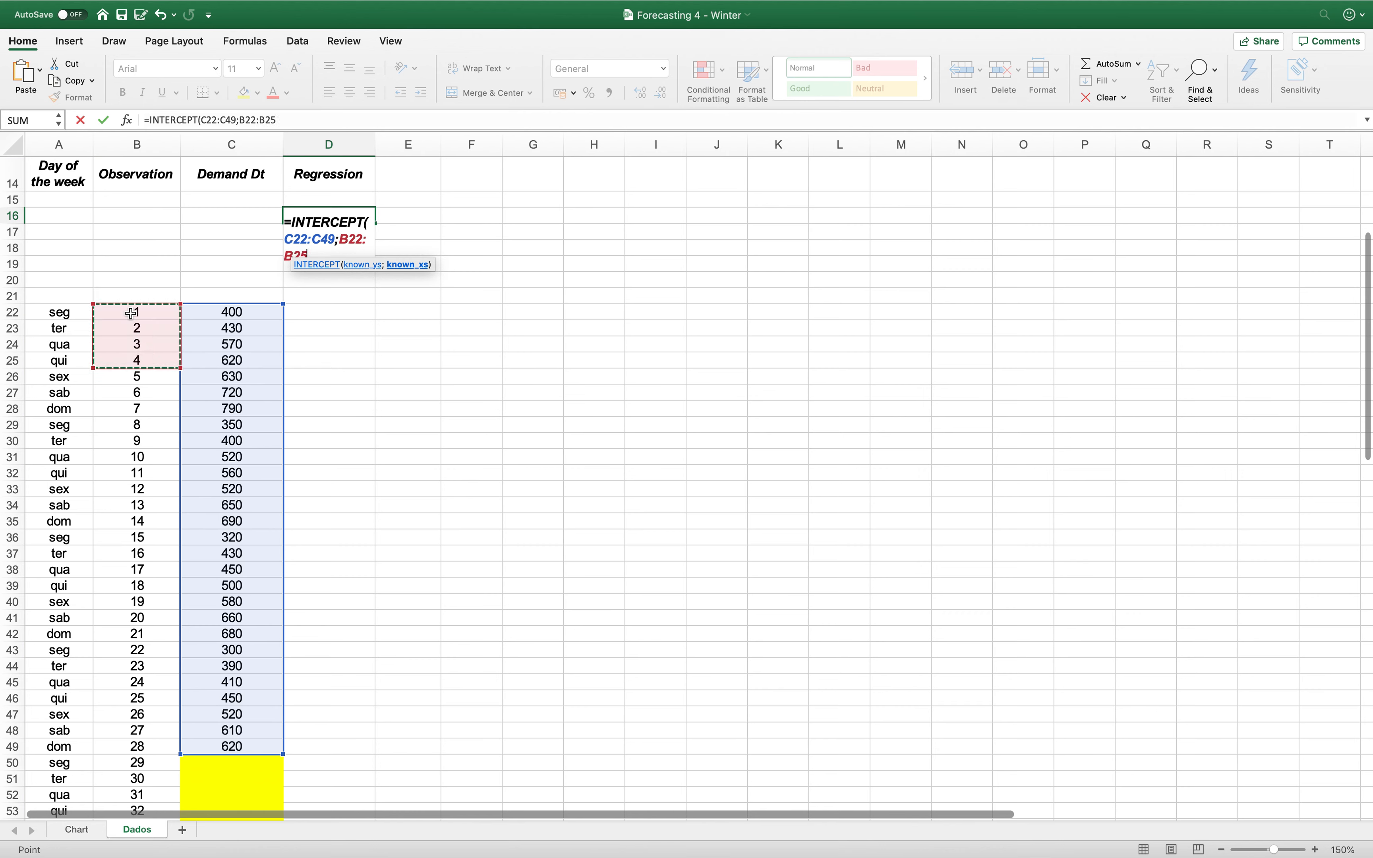
key("shift+Down")
key("shift+Down")
key("shift+Down")
key("shift+Down")
key("shift+Down")
key("shift+Down")
key("shift+Down")
key("shift+Down")
key("shift+Down")
key("shift+Down")
key("shift+Down")
key("shift+Down")
key("shift+Down")
key("shift+Down")
key("shift+Down")
key("shift+Down")
key("shift+Down")
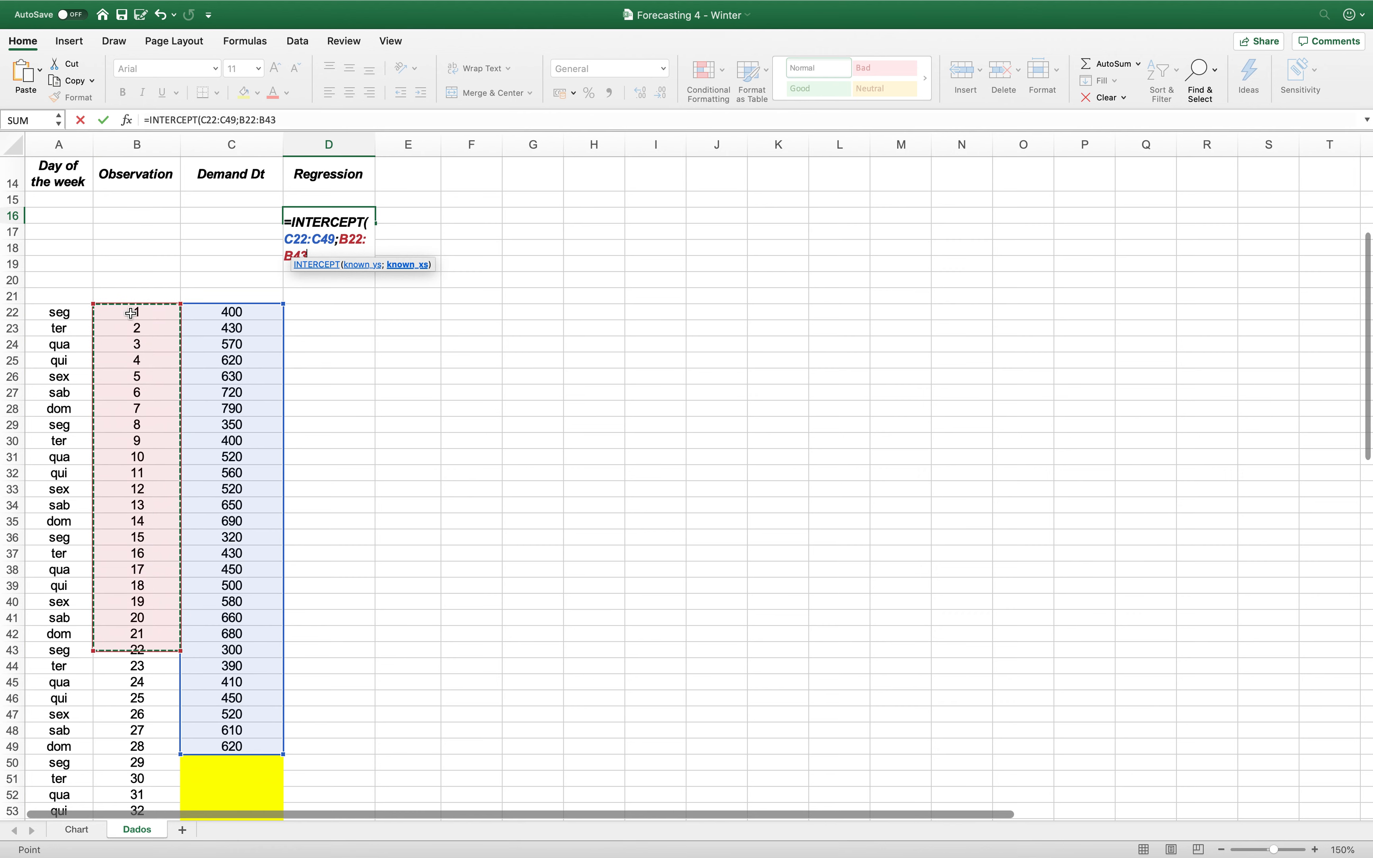
key("shift+Down")
key("shift+Down")
key("shift+Up")
key("shift+Up")
key("shift+Up")
key("shift+Up")
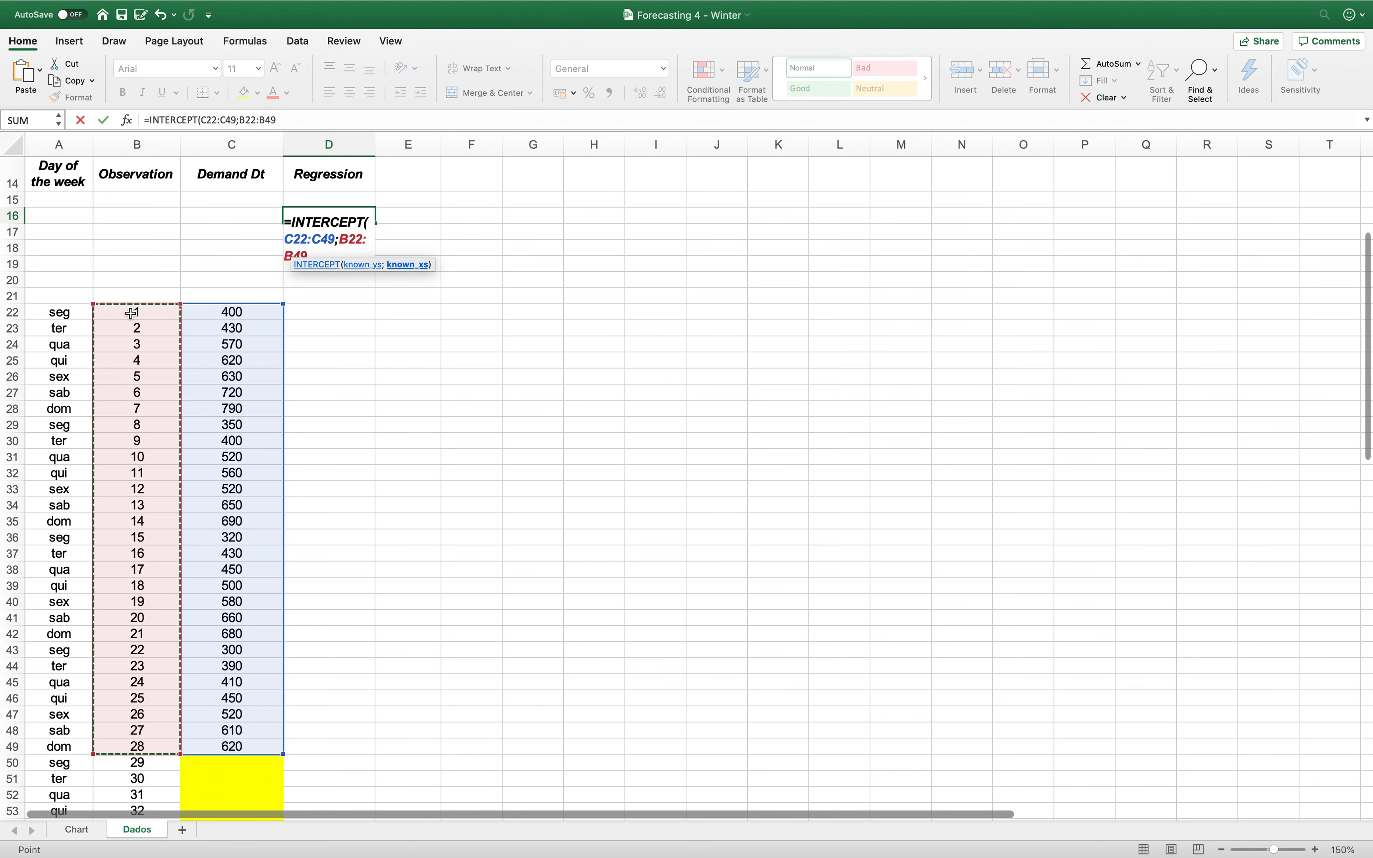
type(")")
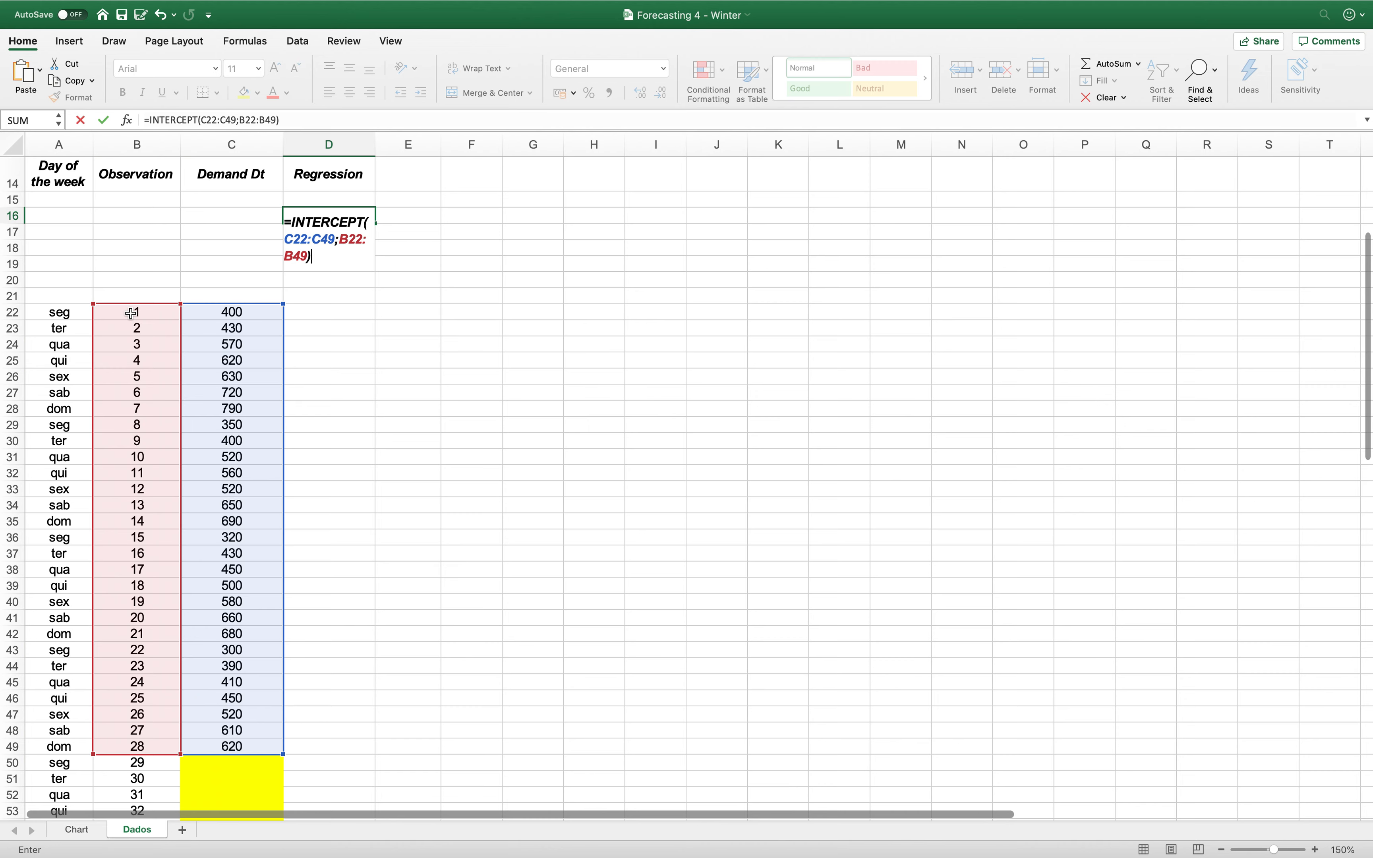
key("Return")
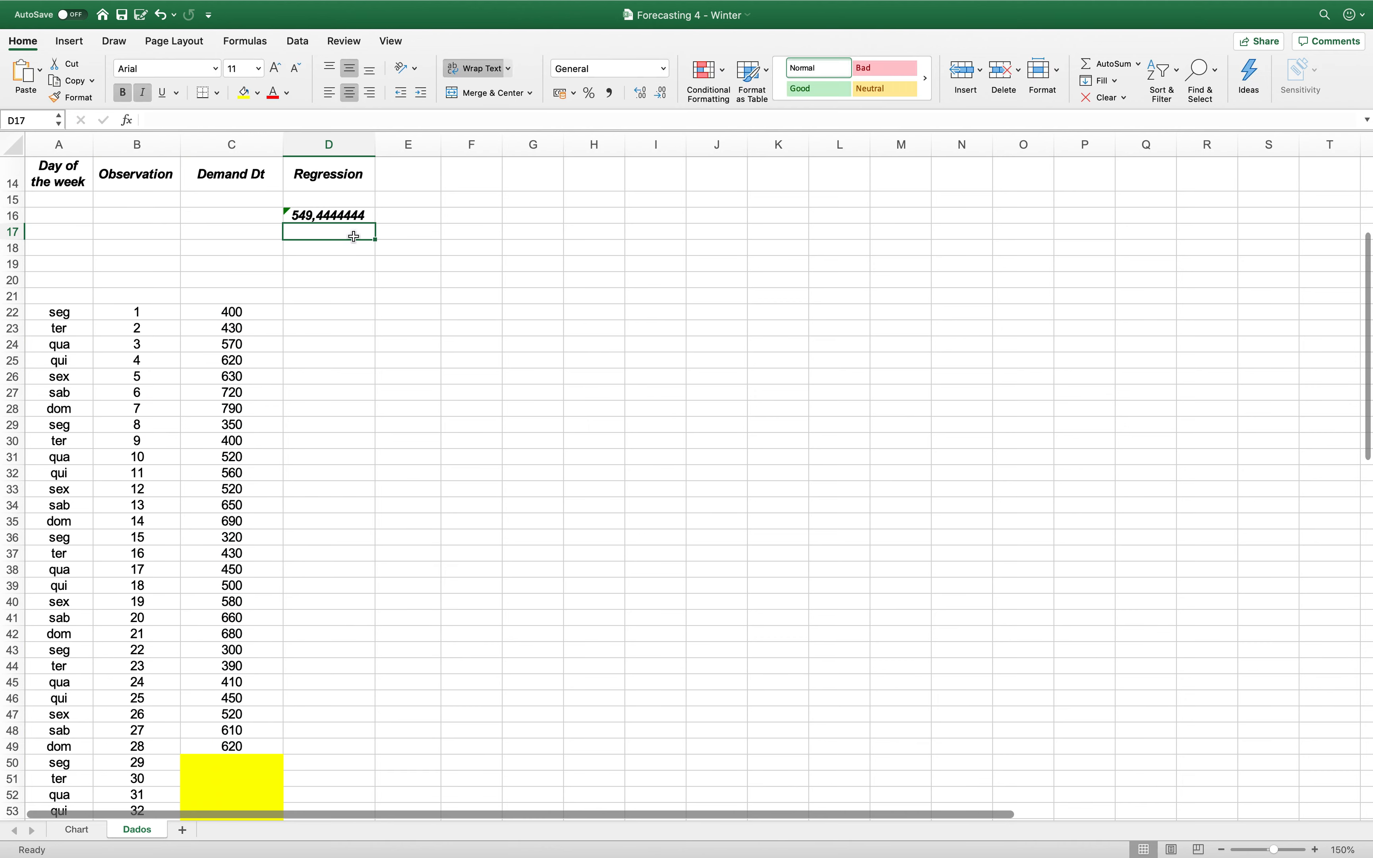
Step: Calculate the regression slope in D17 with =SLOPE(C22:C49;B22:B49), using the same demand and observation ranges
type("=")
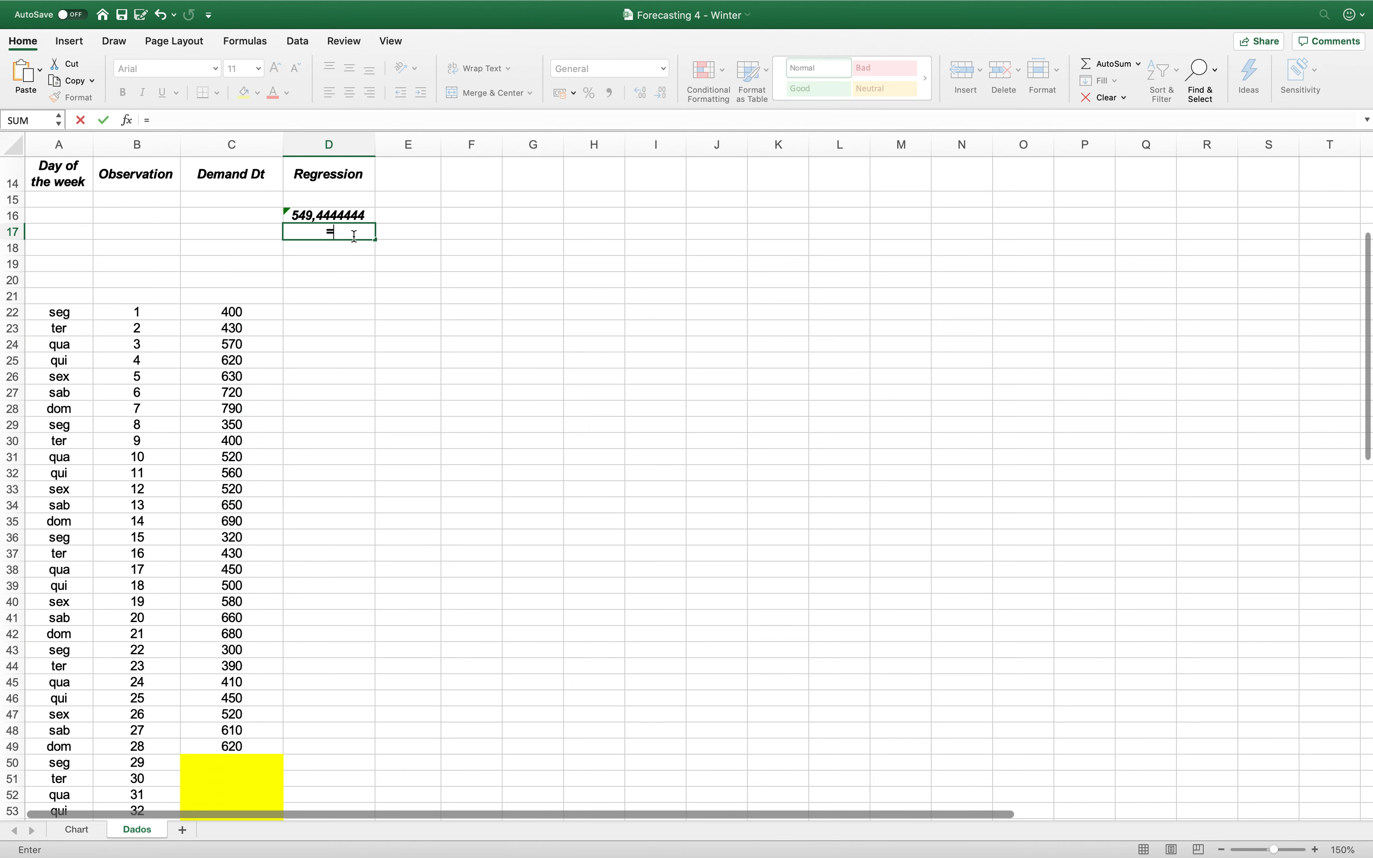
type("slop")
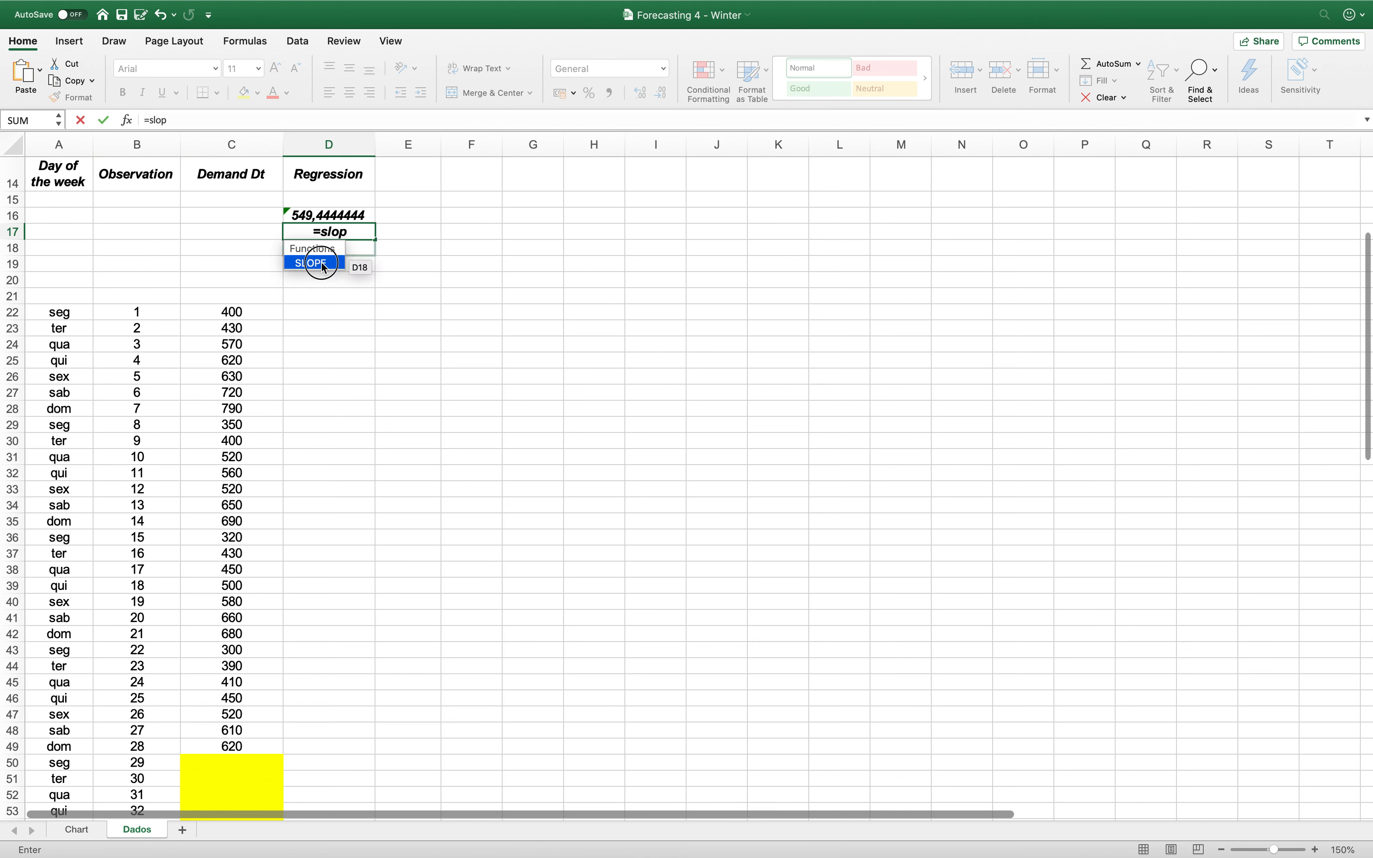
double_click(315, 264)
left_click(234, 312)
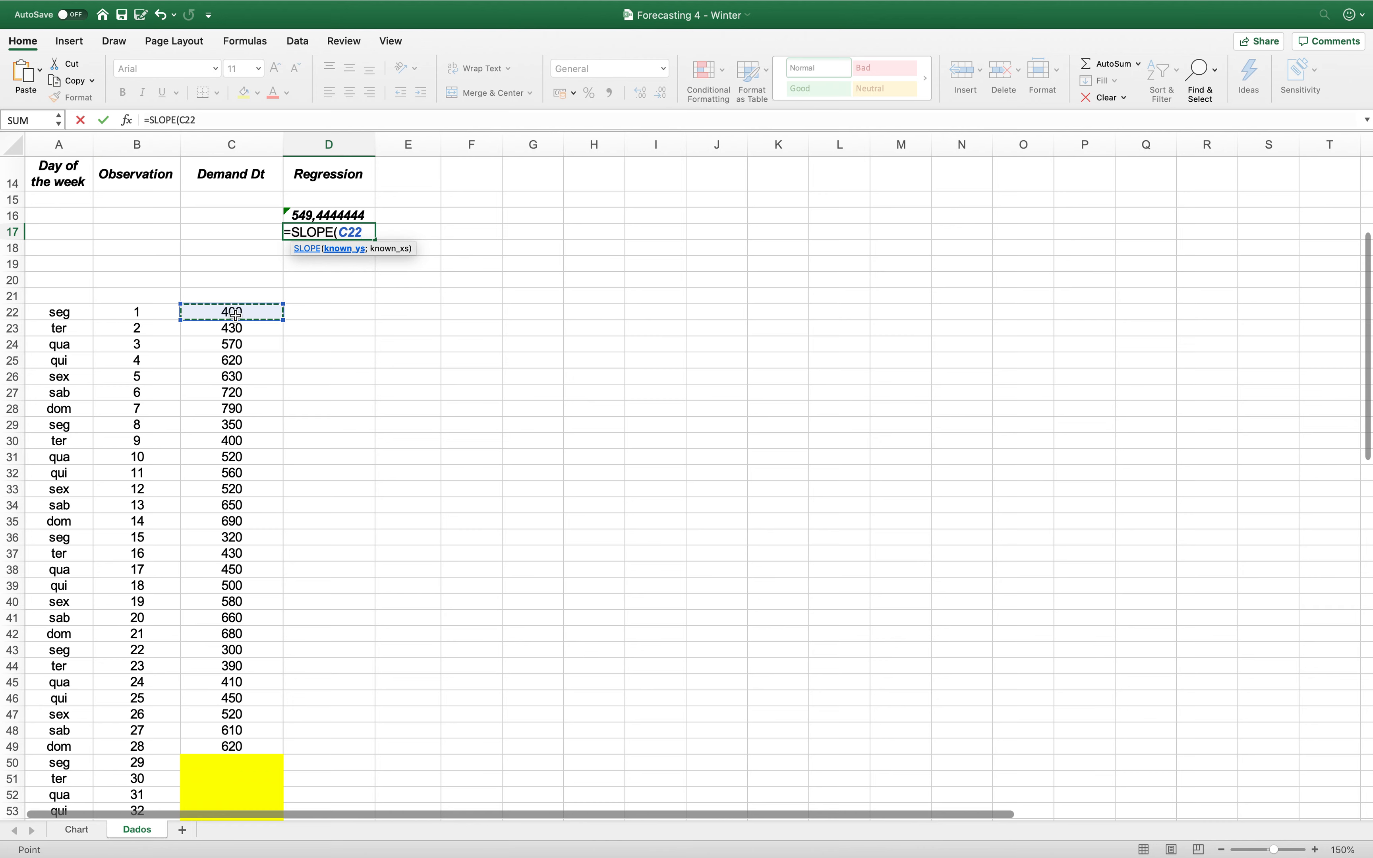
key("shift+Down")
key("shift+Down")
key("shift+Down")
key("shift+Down")
key("shift+Down")
key("shift+Down")
key("shift+Down")
key("shift+Down")
key("shift+Down")
key("shift+Down")
key("shift+Down")
key("shift+Down")
key("shift+Down")
key("shift+Down")
key("shift+Down")
key("shift+Down")
key("shift+Down")
key("shift+Down")
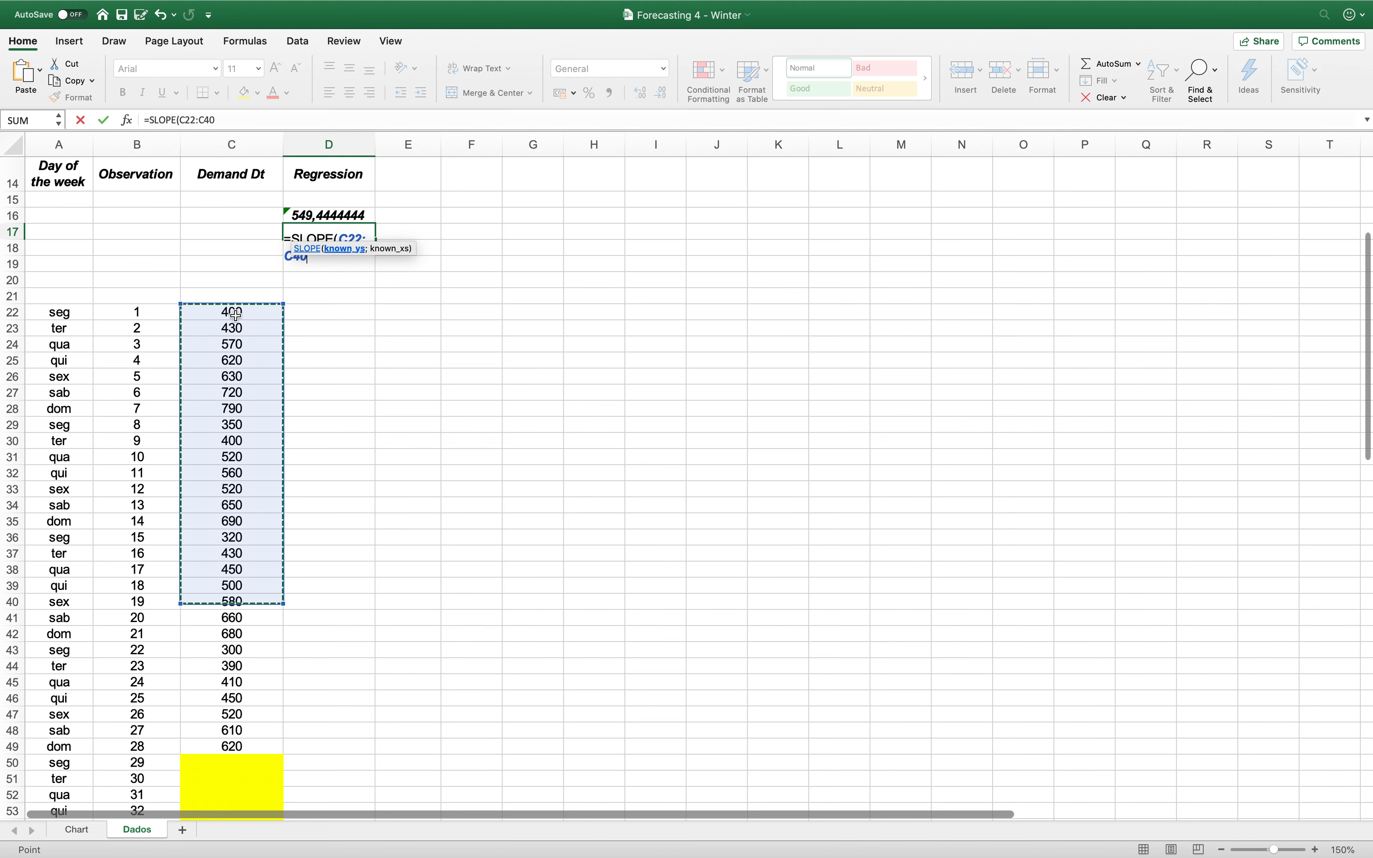
key("shift+Down")
key("shift+Down")
key("shift+Down")
key("shift+Down")
key("shift+Down")
key("shift+Down")
key("shift+Down")
key("shift+Down")
key("shift+Down")
key("shift+Down")
key("shift+Up")
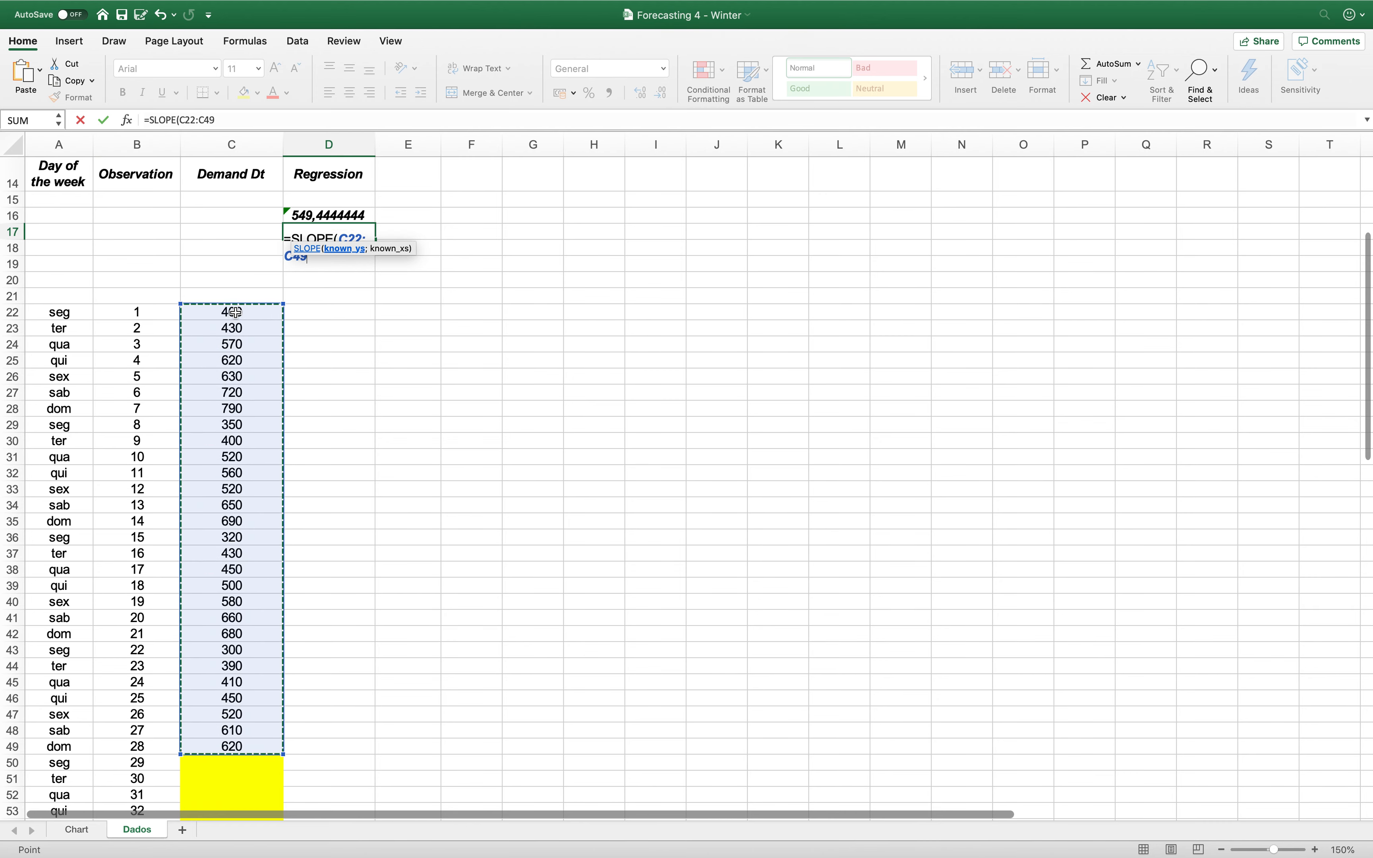
type(";")
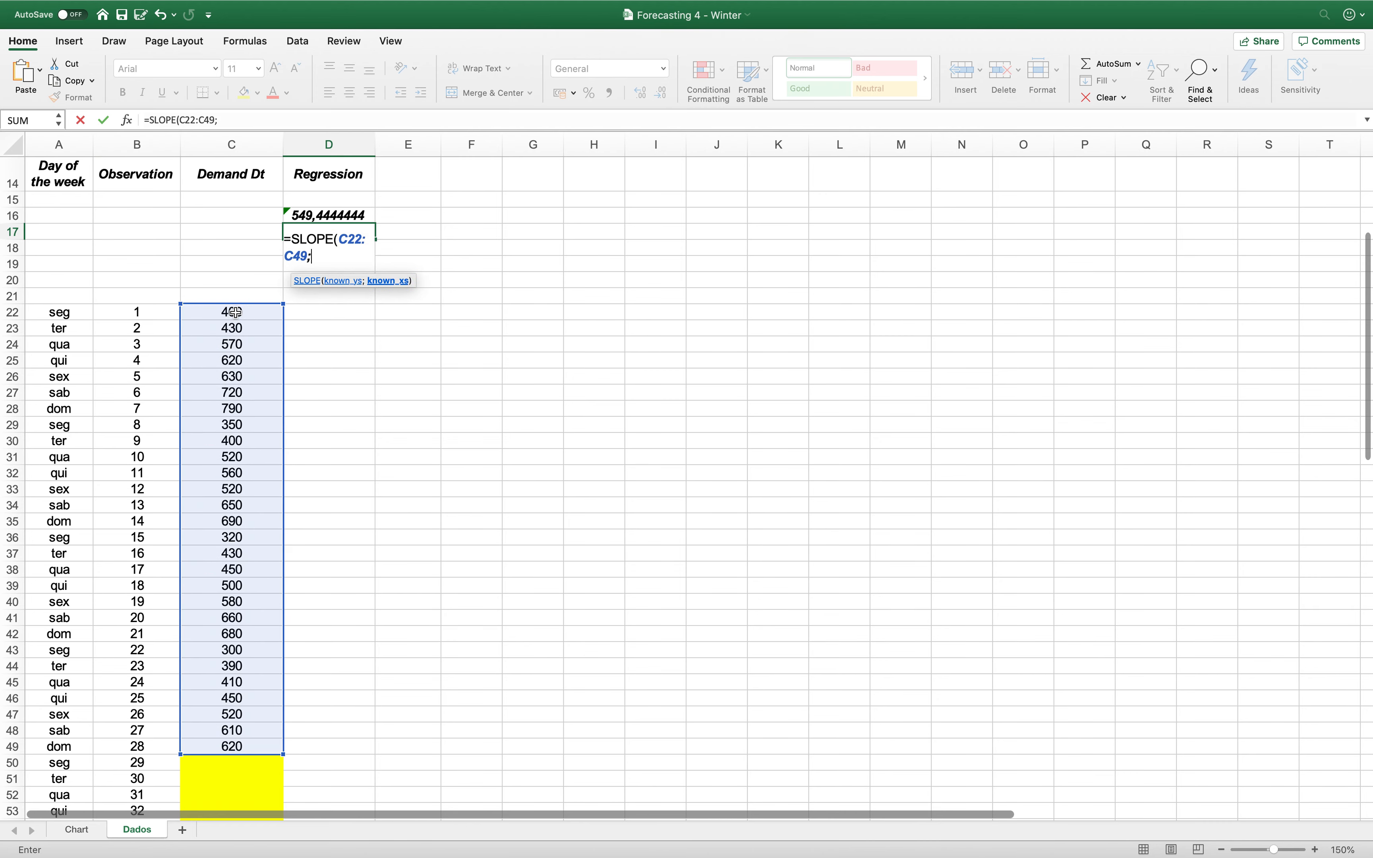
left_click(126, 313)
key("shift+Down")
key("shift+Down")
key("shift+Down")
key("shift+Down")
key("shift+Down")
key("shift+Down")
key("shift+Down")
key("shift+Down")
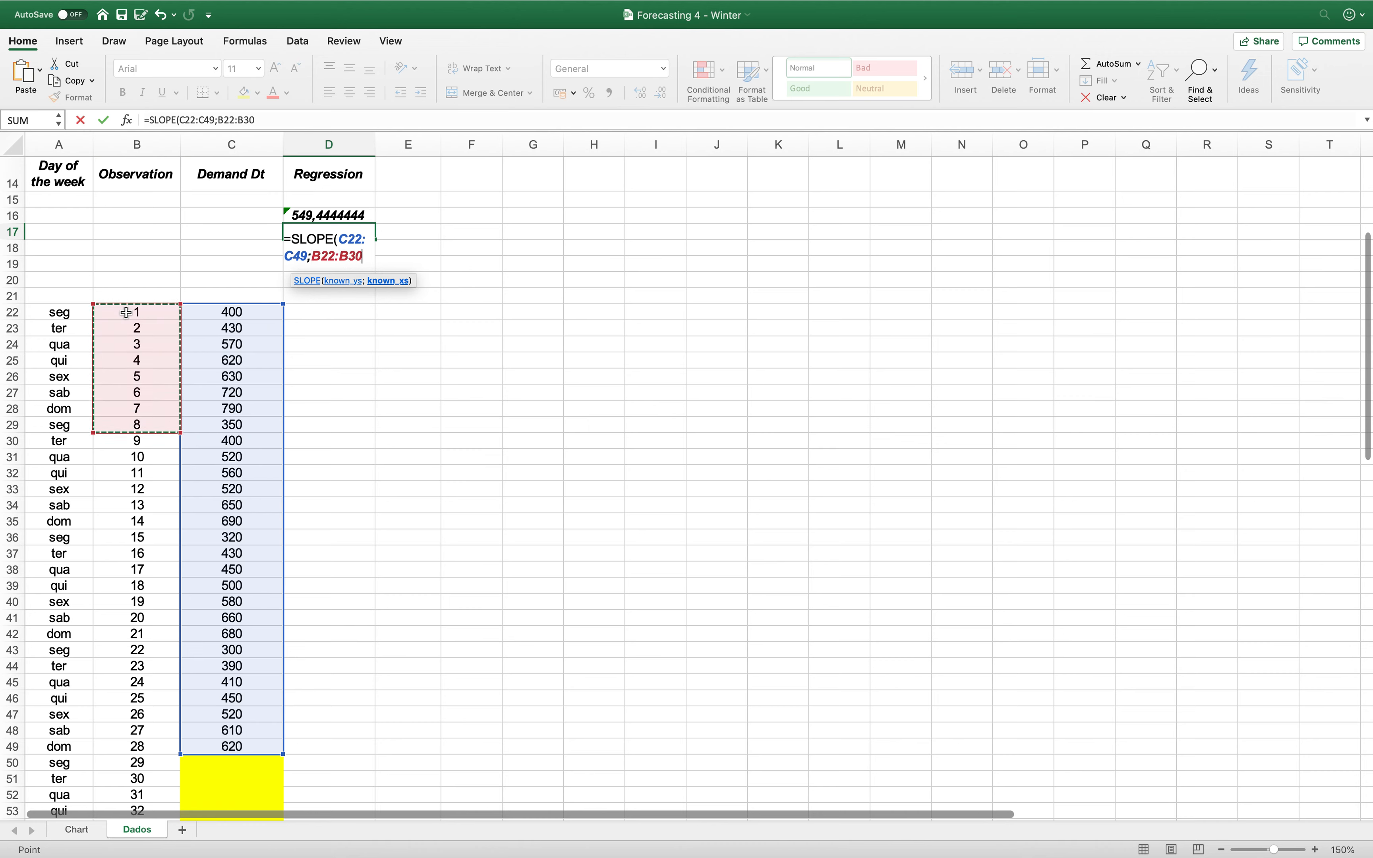
key("shift+Down")
key("shift+Down")
key("shift+Down")
key("shift+Down")
key("shift+Down")
key("shift+Down")
key("shift+Down")
key("shift+Down")
key("shift+Down")
key("shift+Down")
key("shift+Down")
key("shift+Down")
key("shift+Down")
key("shift+Down")
key("shift+Down")
key("shift+Down")
key("shift+Down")
key("shift+Down")
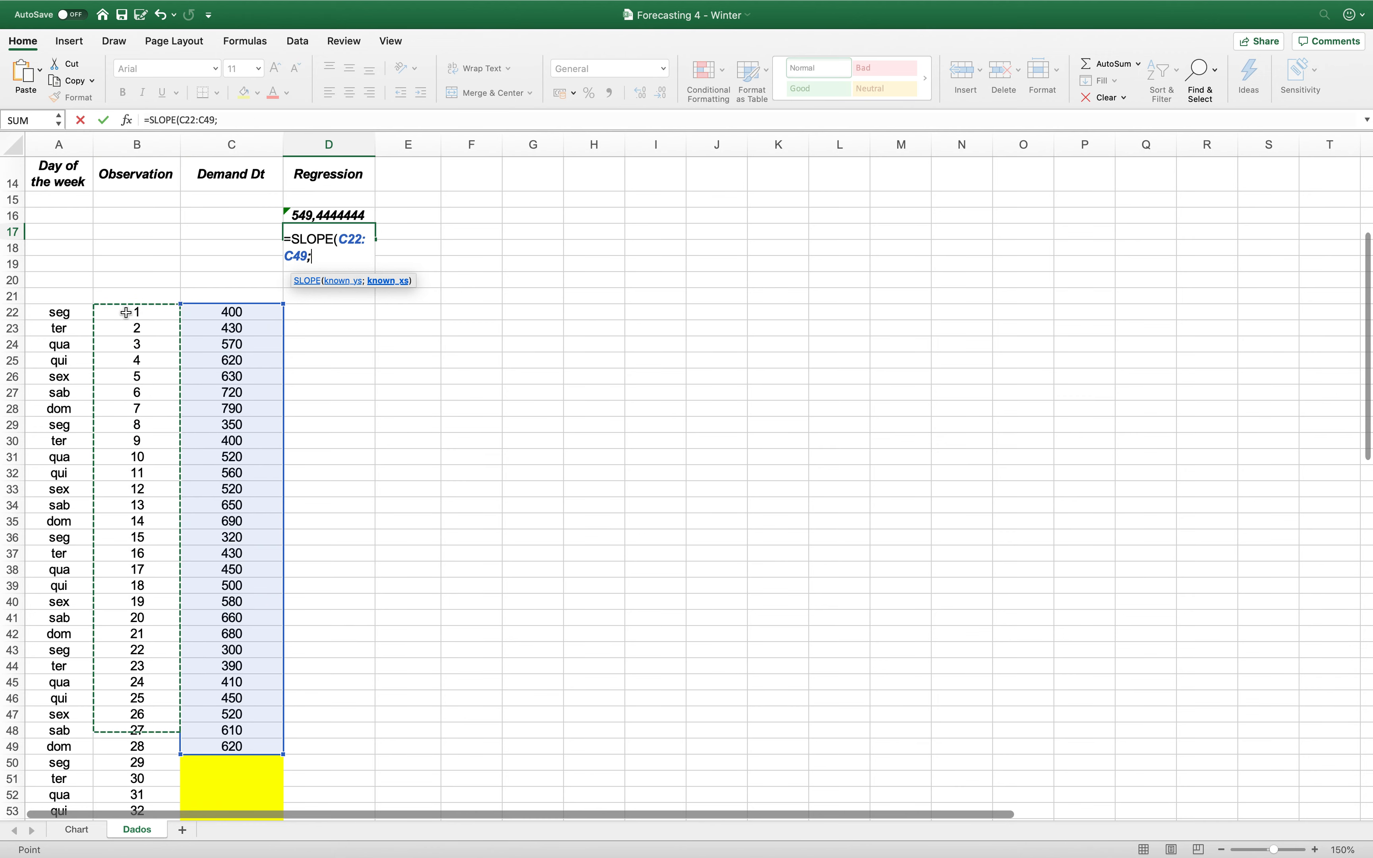
key("shift+Down")
key("shift+Down")
key("shift+Down")
key("shift+Up")
key("shift+Up")
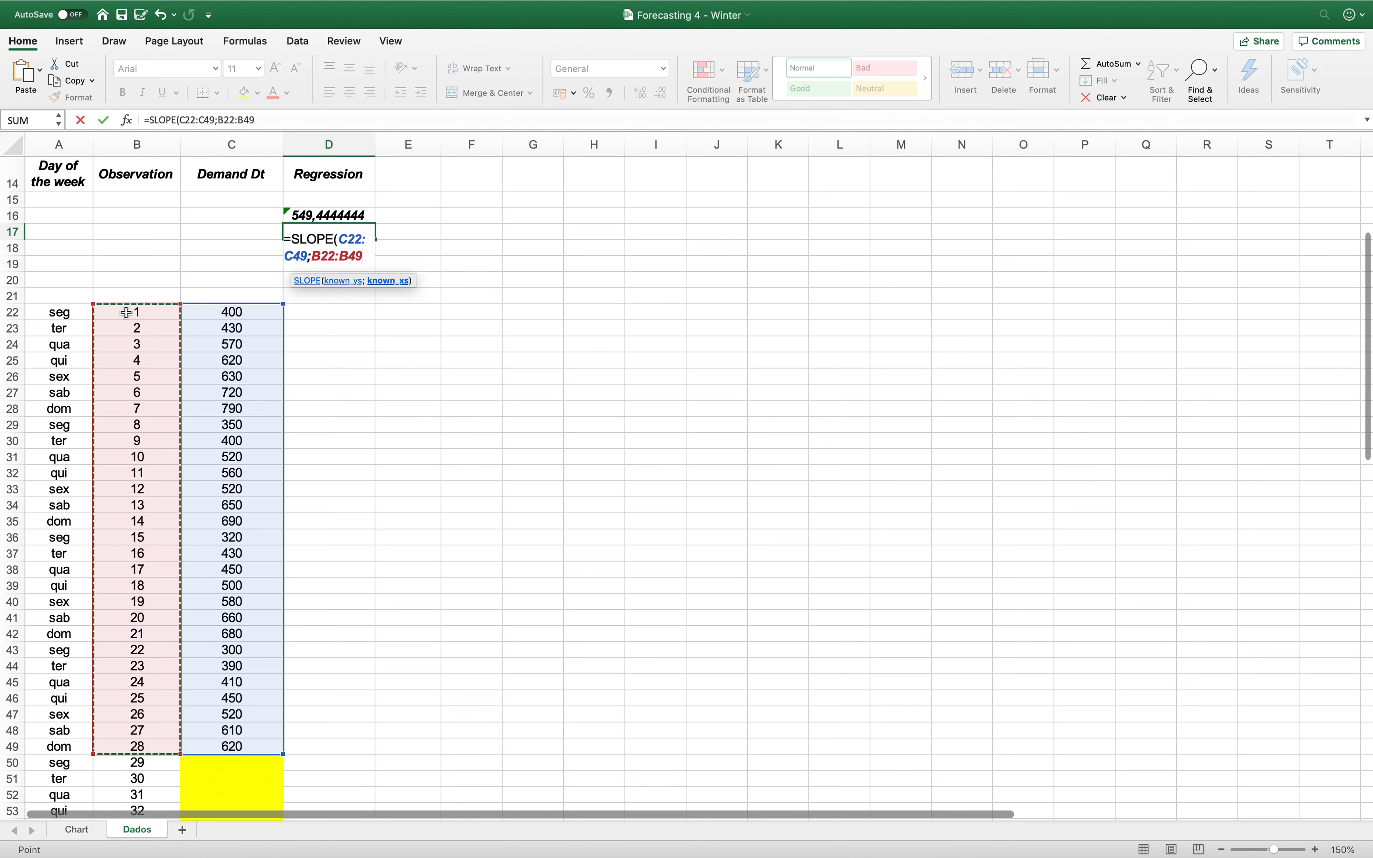
type(")")
key("Return")
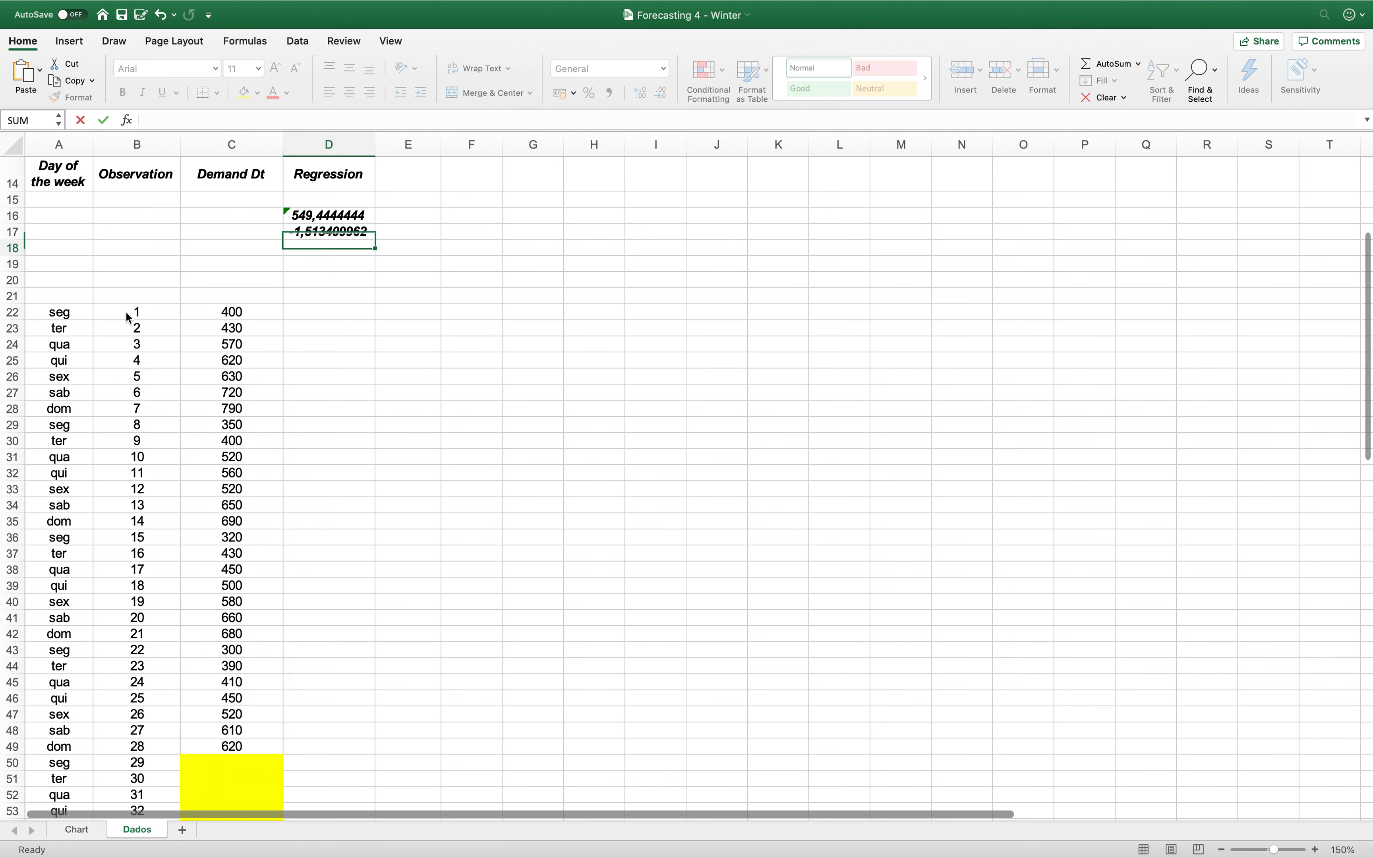
Step: Format the intercept and slope in D16:D17 to display one decimal place
left_click_drag(344, 215, 342, 230)
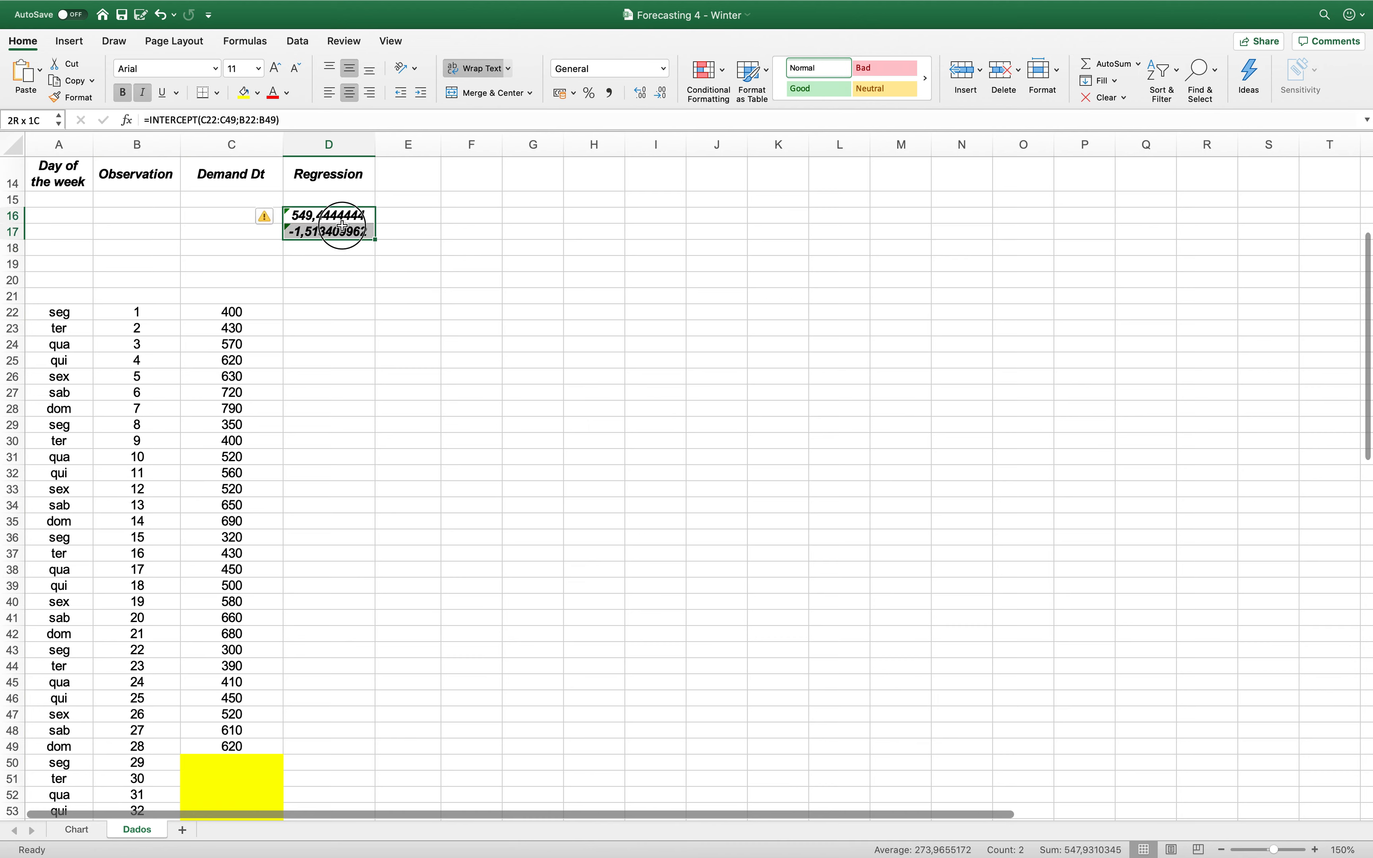
left_click(664, 95)
left_click(667, 100)
left_click(667, 99)
left_click(667, 100)
left_click(668, 100)
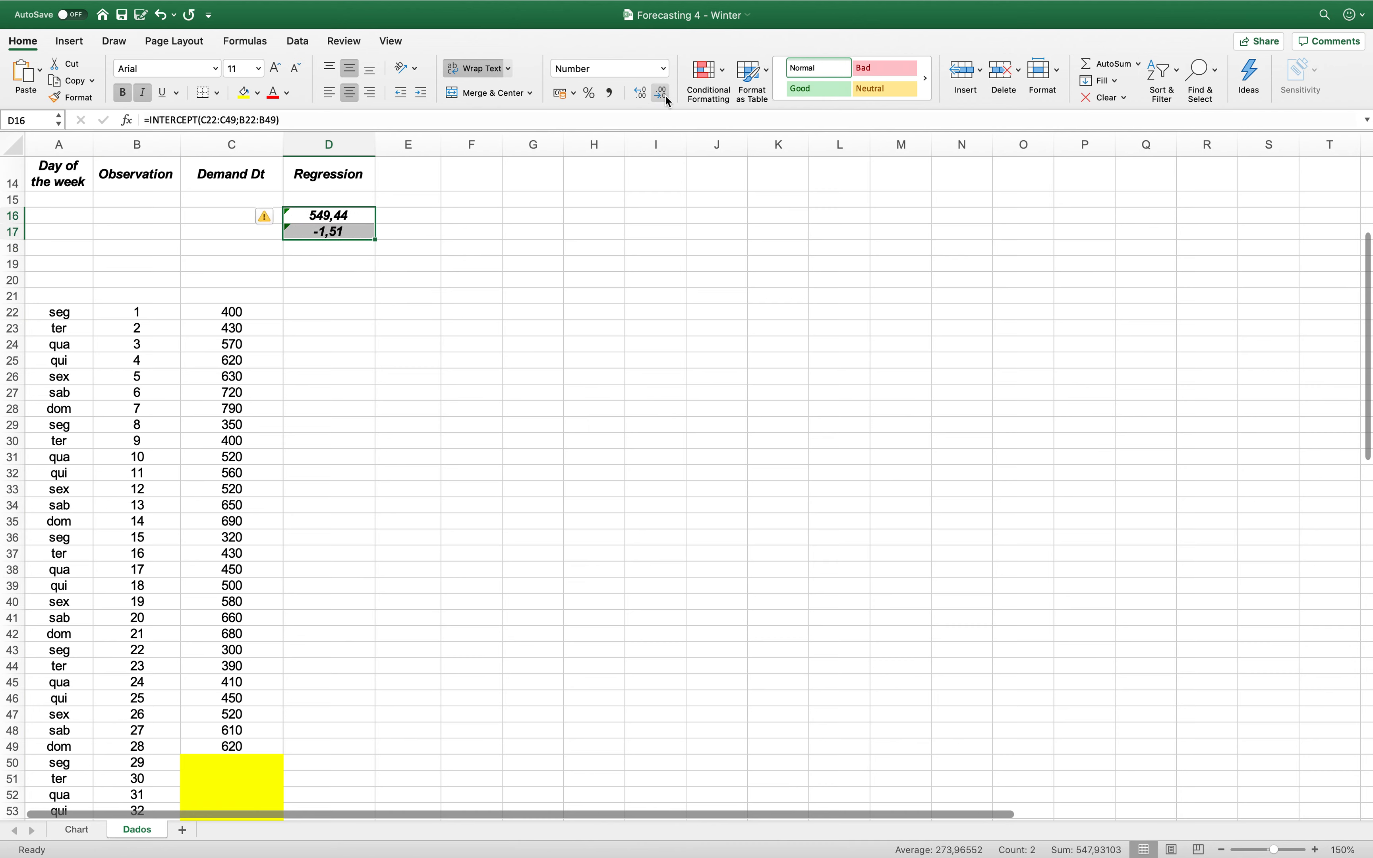
left_click(667, 100)
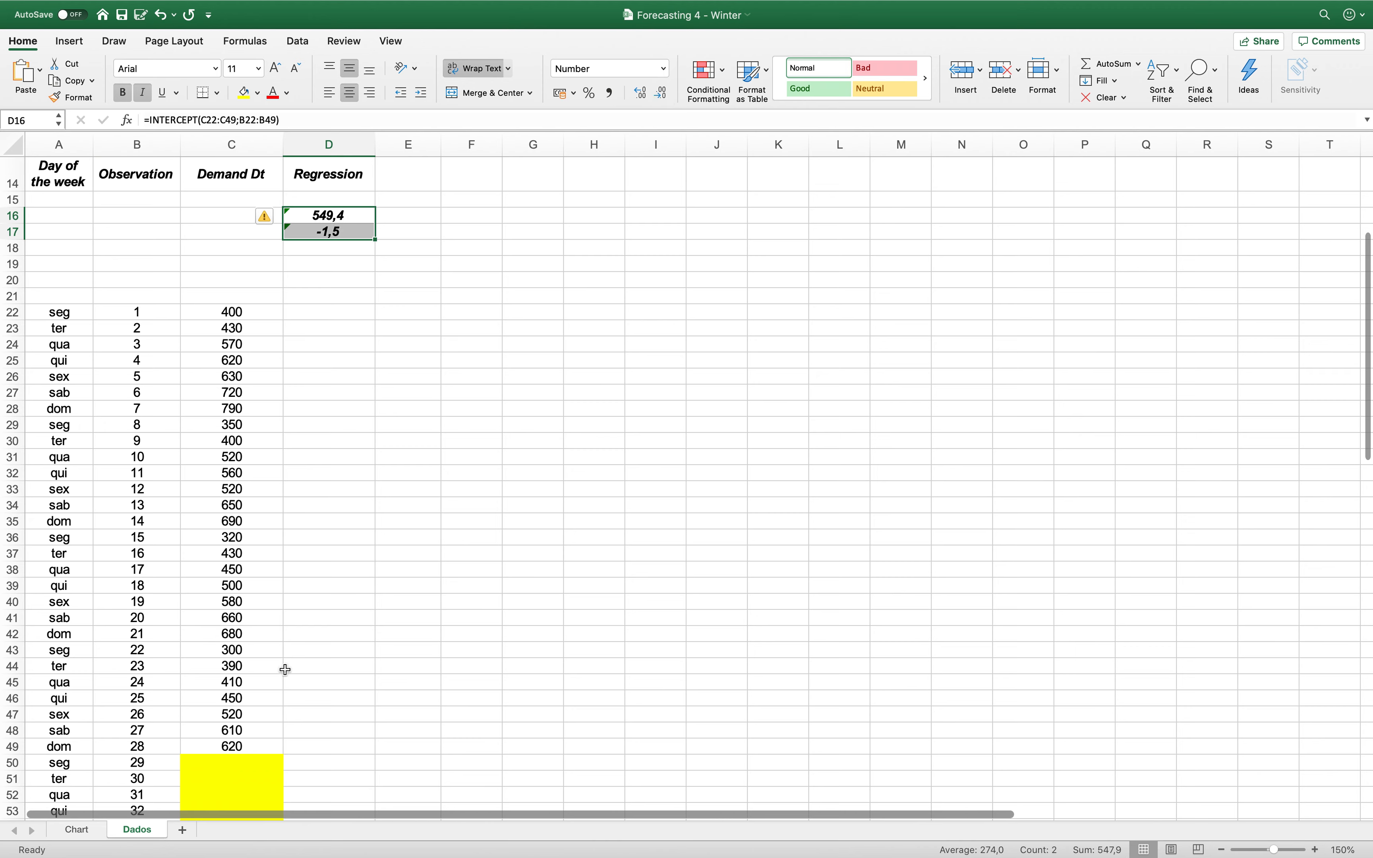
Step: Calculate the first regression value in D22 with =$D$16+$D$17*B22, keeping the intercept and slope references absolute
left_click(342, 316)
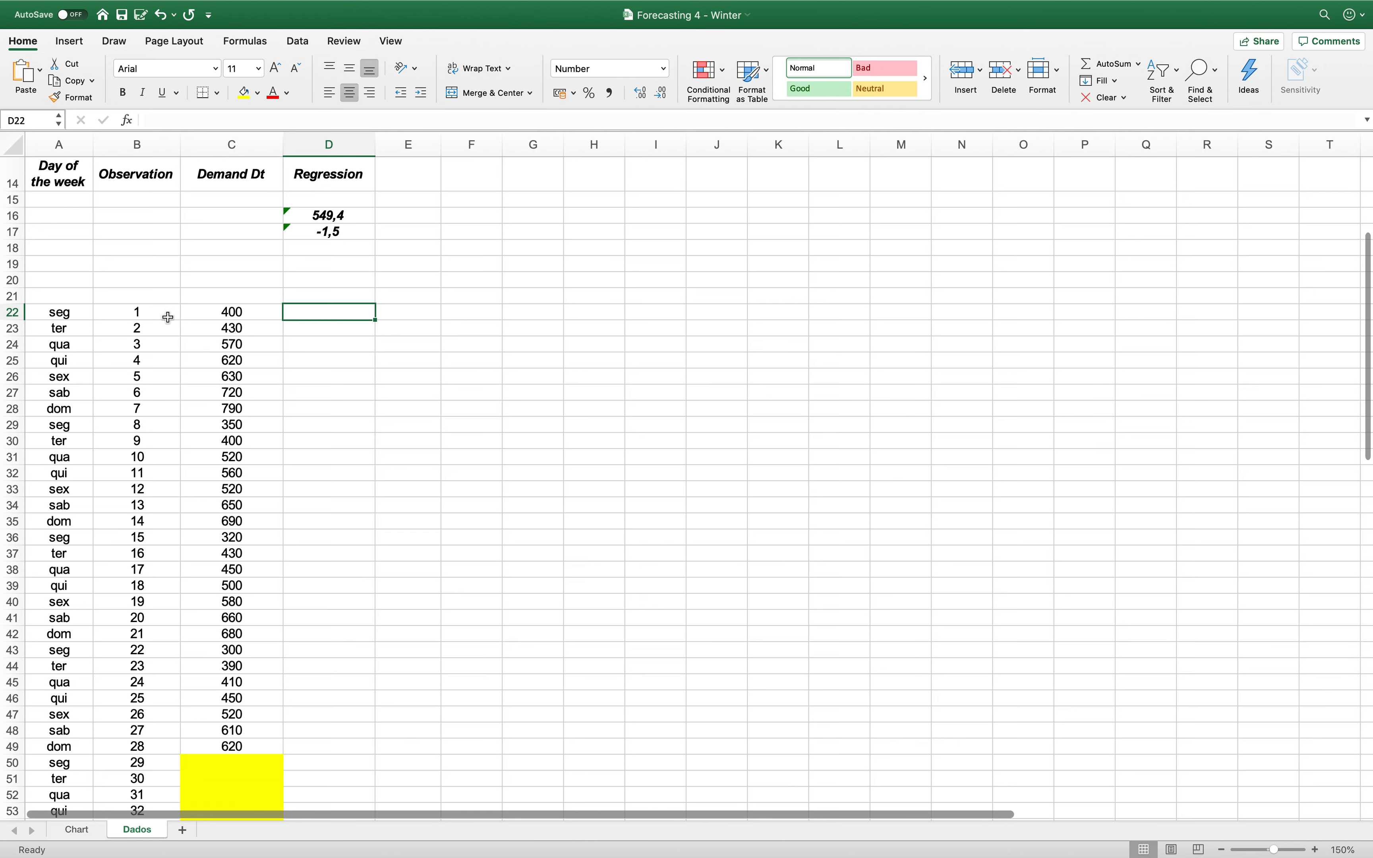
type("=")
key("Up")
key("Up")
key("Up")
key("Up")
key("Up")
key("Up")
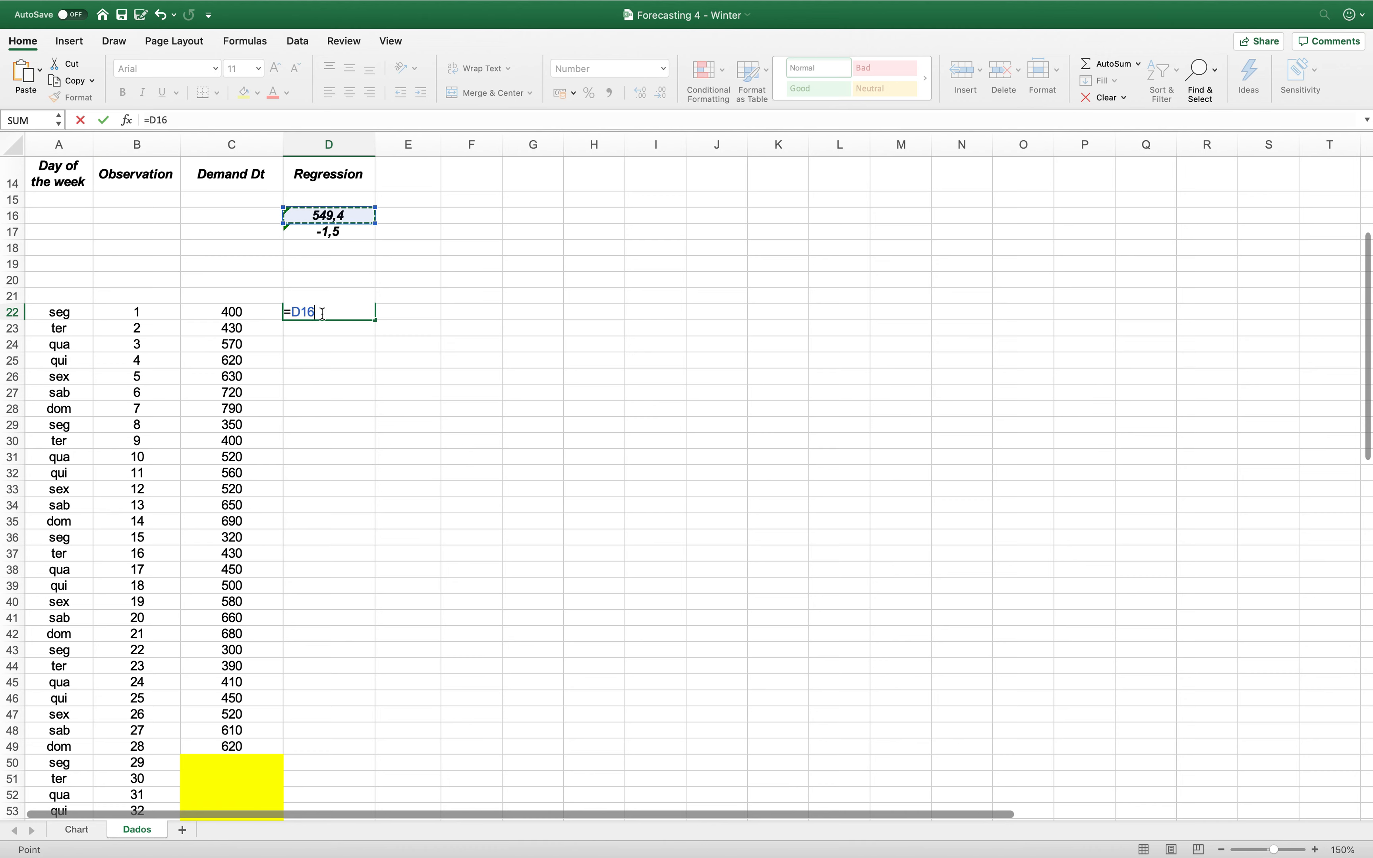
key("F4")
key("F4")
key("F4")
key("F4")
type("+")
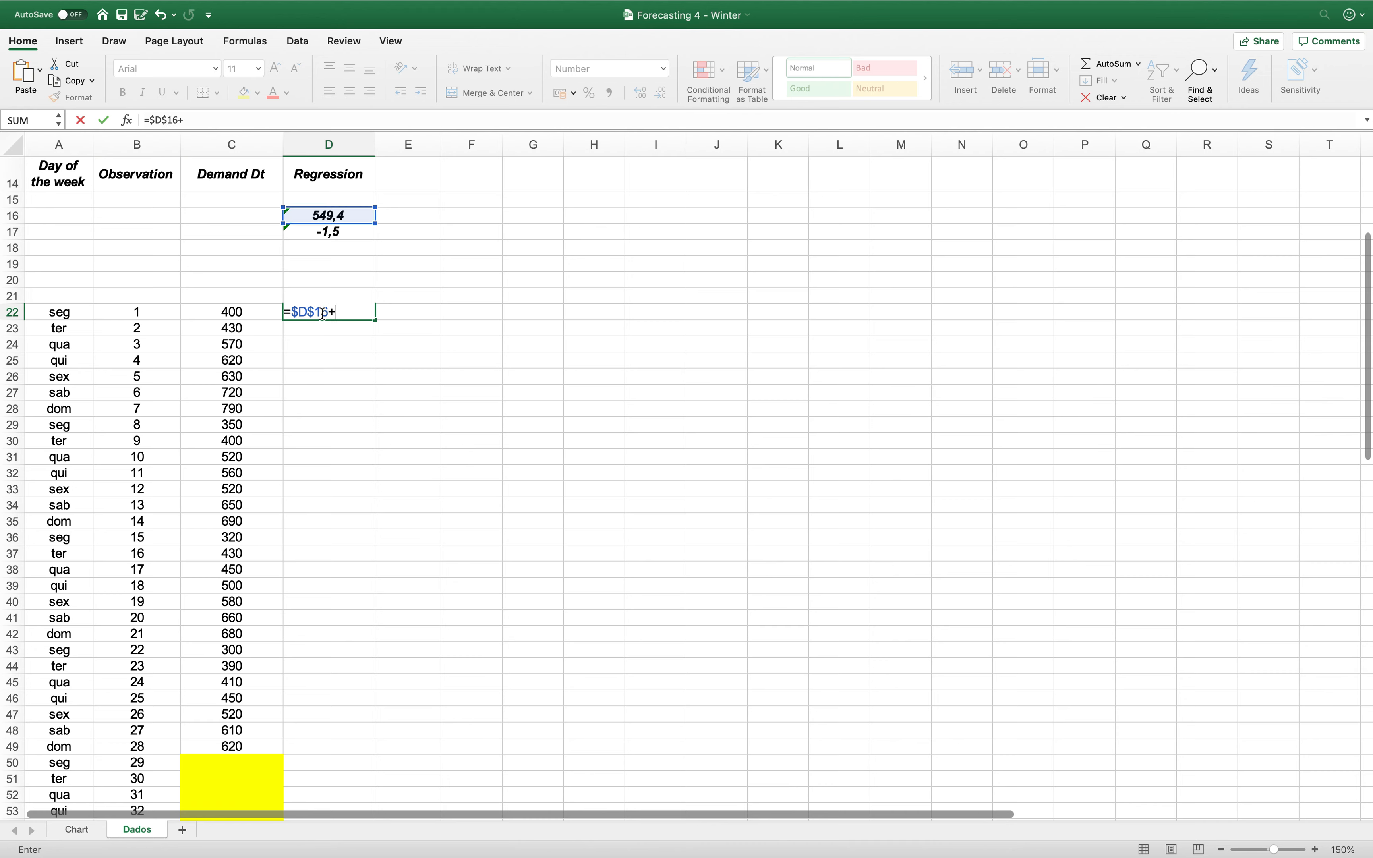
left_click(338, 231)
key("cmd+t")
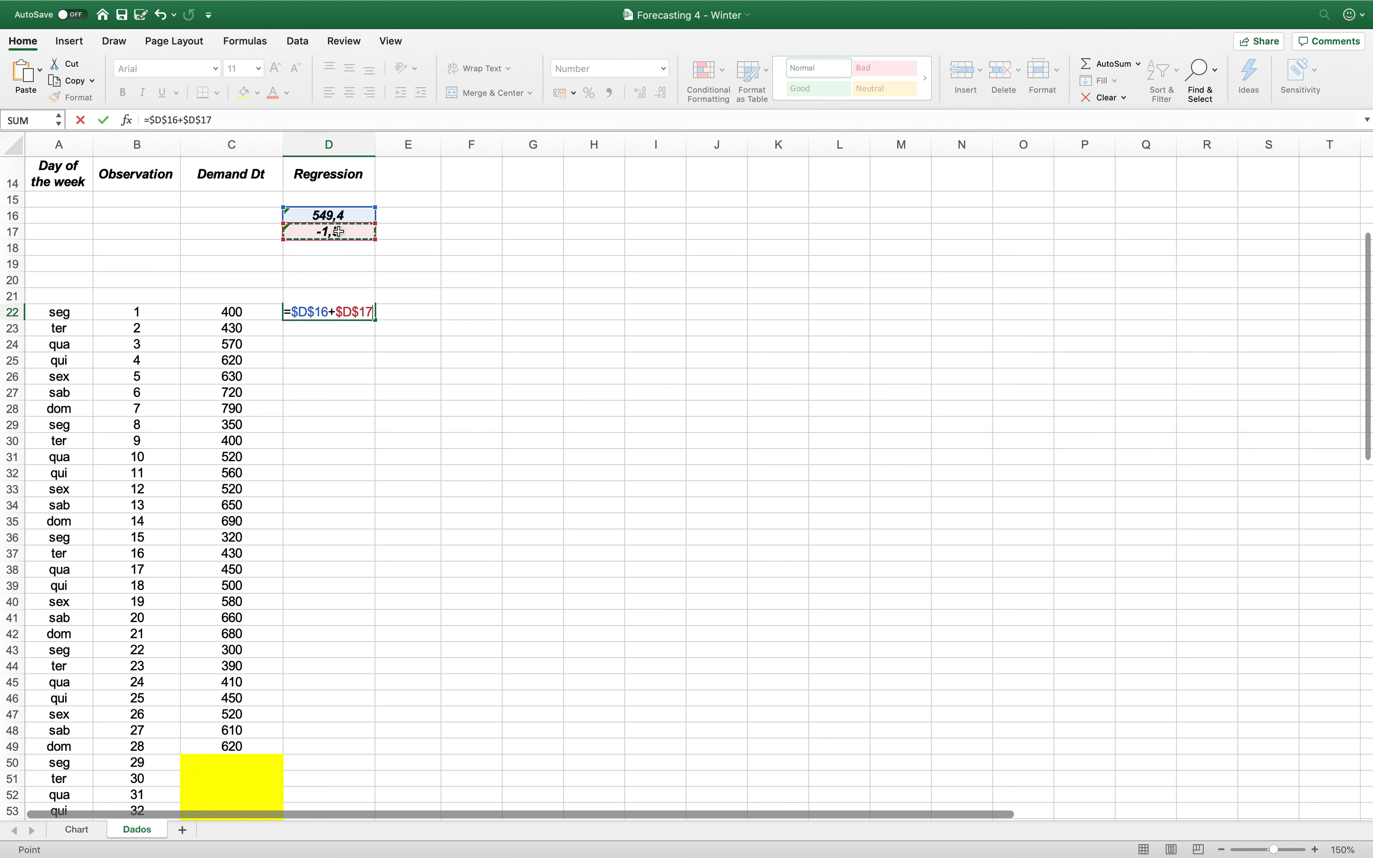
type("*")
key("Left")
key("Left")
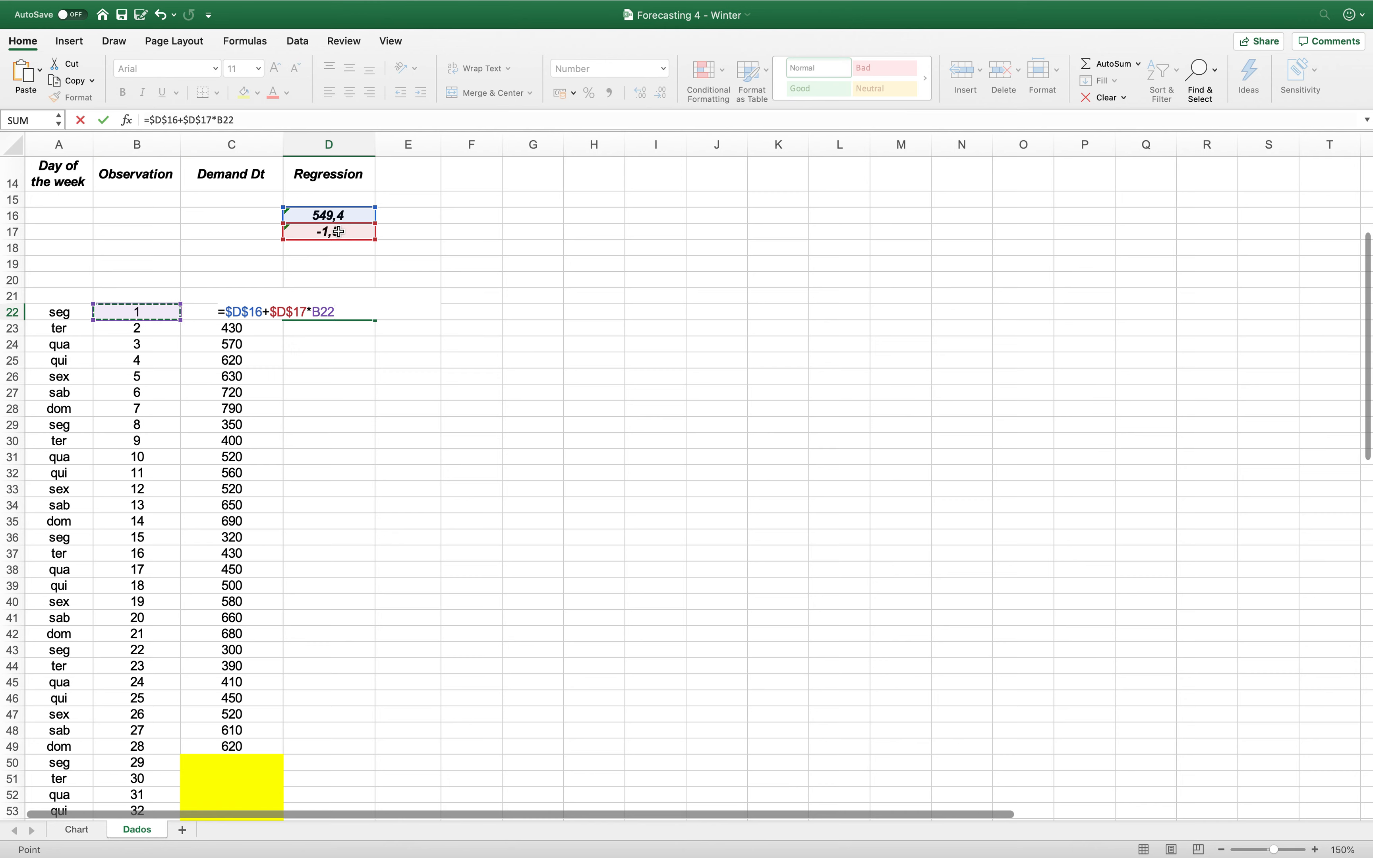
key("Return")
Step: Fill the regression formula from D22 down through D56, covering the four weeks of data and the forecast week
left_click(326, 315)
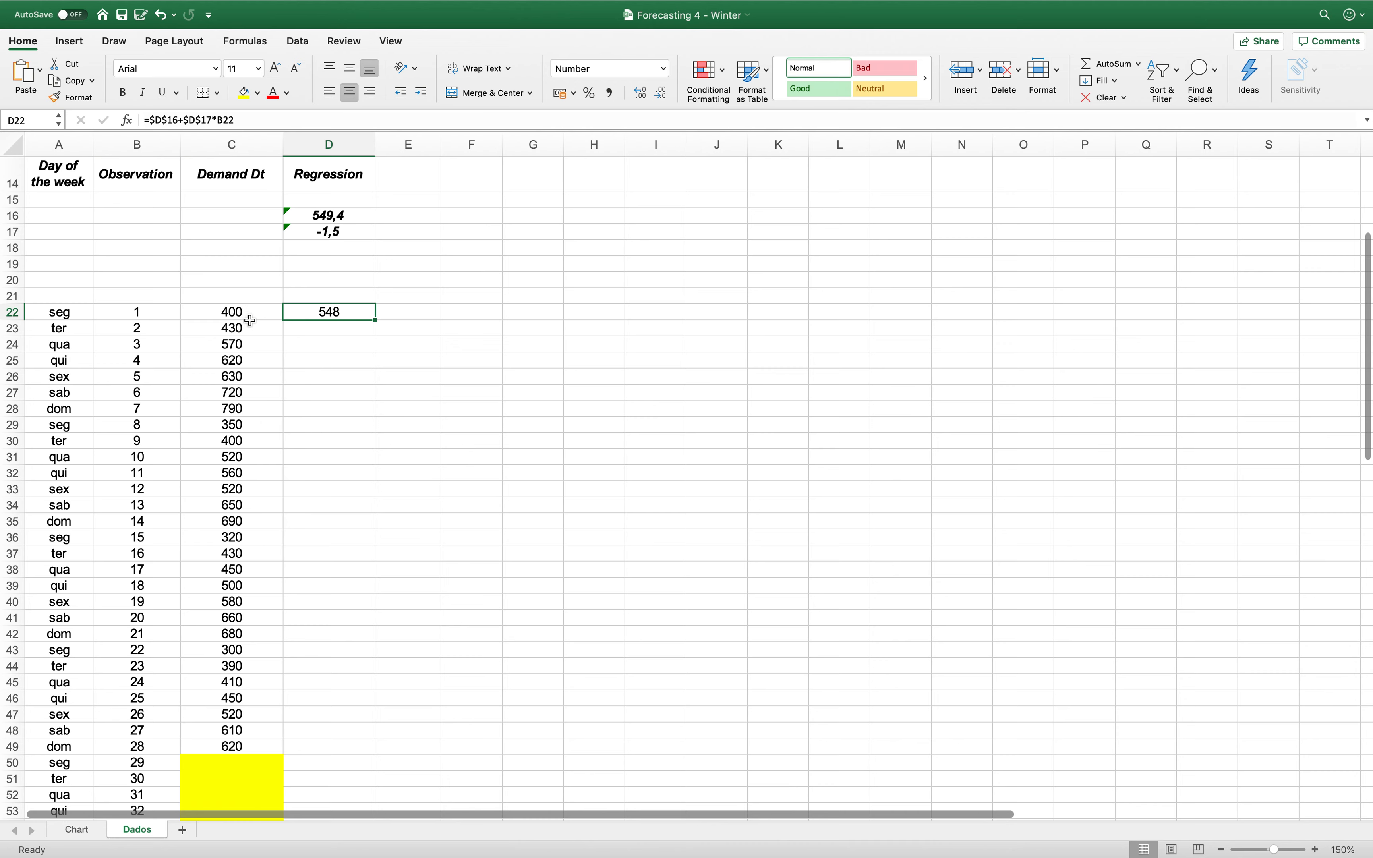
left_click_drag(376, 319, 354, 750)
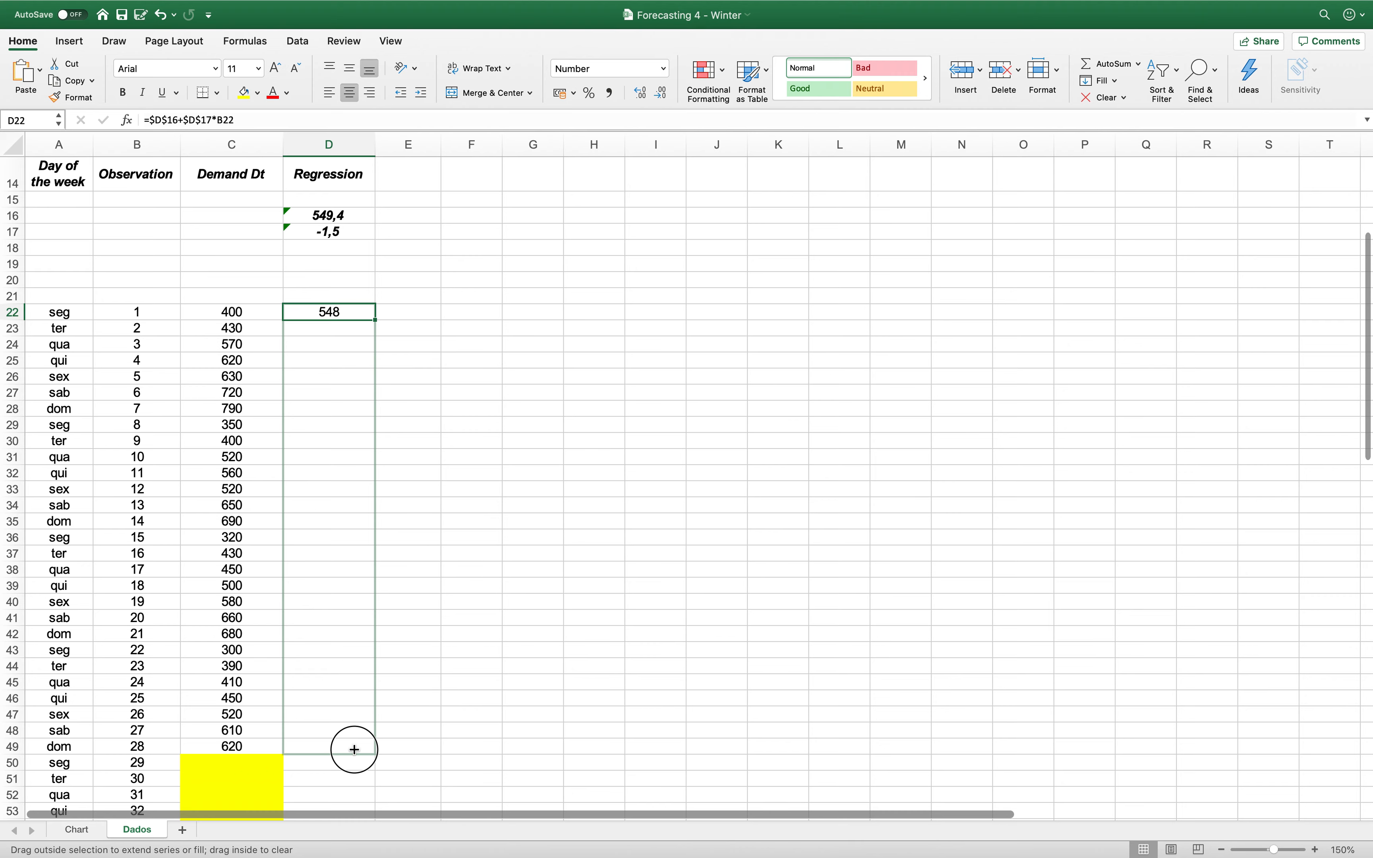
left_click_drag(354, 750, 354, 749)
scroll(540, 694, "down", 2)
scroll(541, 694, "down", 4)
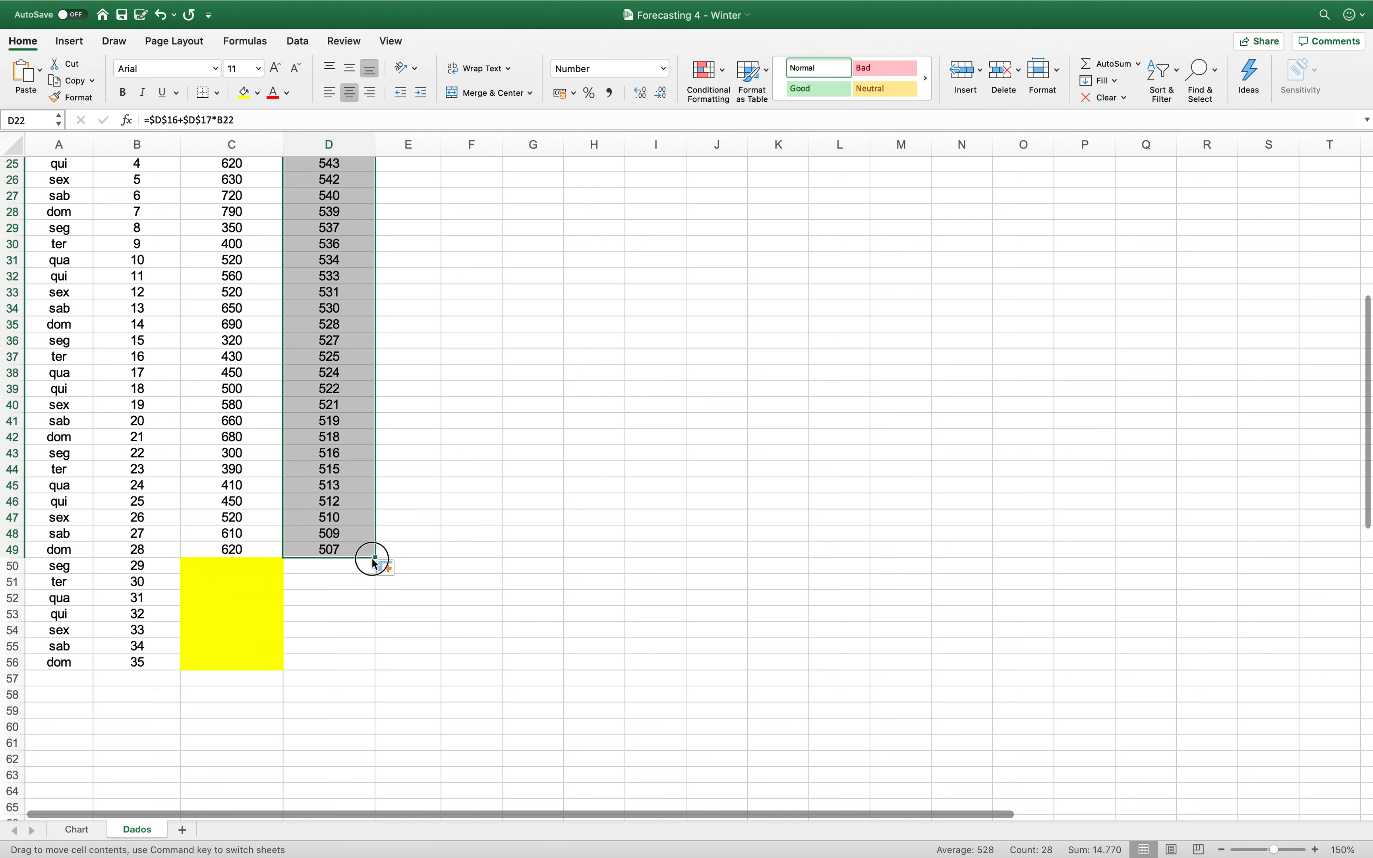
left_click_drag(376, 558, 371, 677)
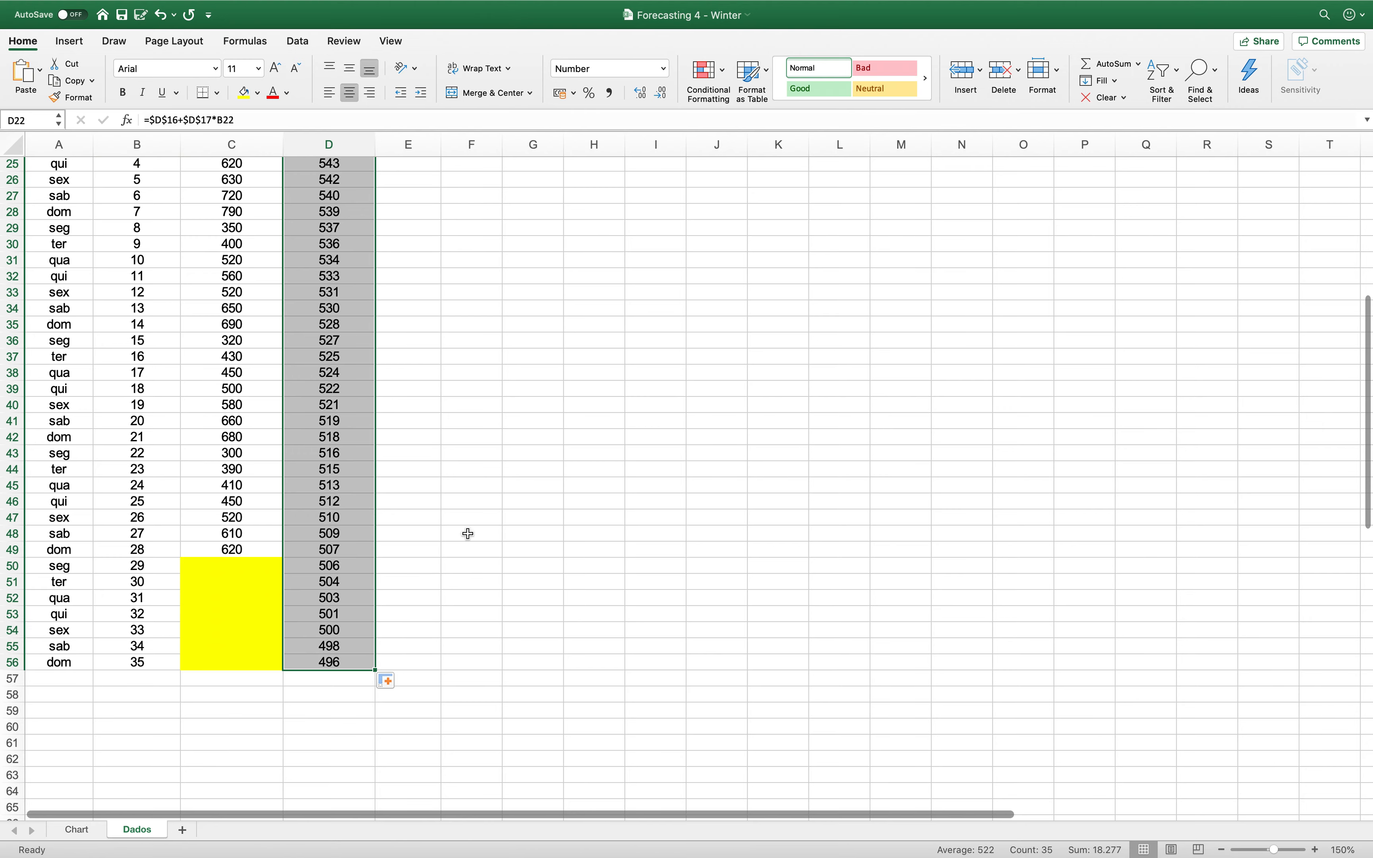
Step: Add the bold, wrapped heading "Initial Seasonality" in E14 and widen column E so the word Seasonality fits on one line
scroll(468, 533, "up", 7)
scroll(468, 533, "down", 1)
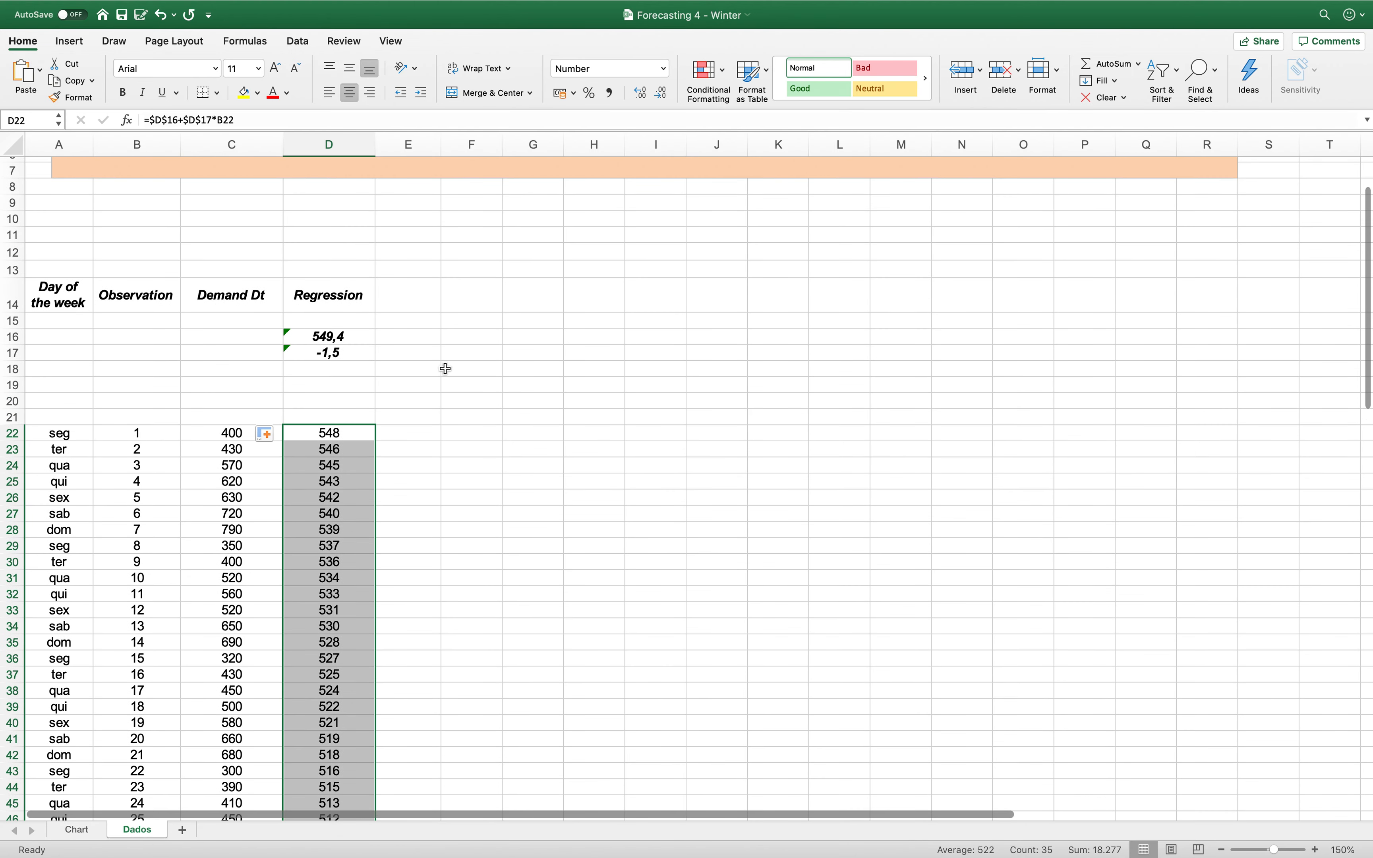
left_click(435, 294)
type("A")
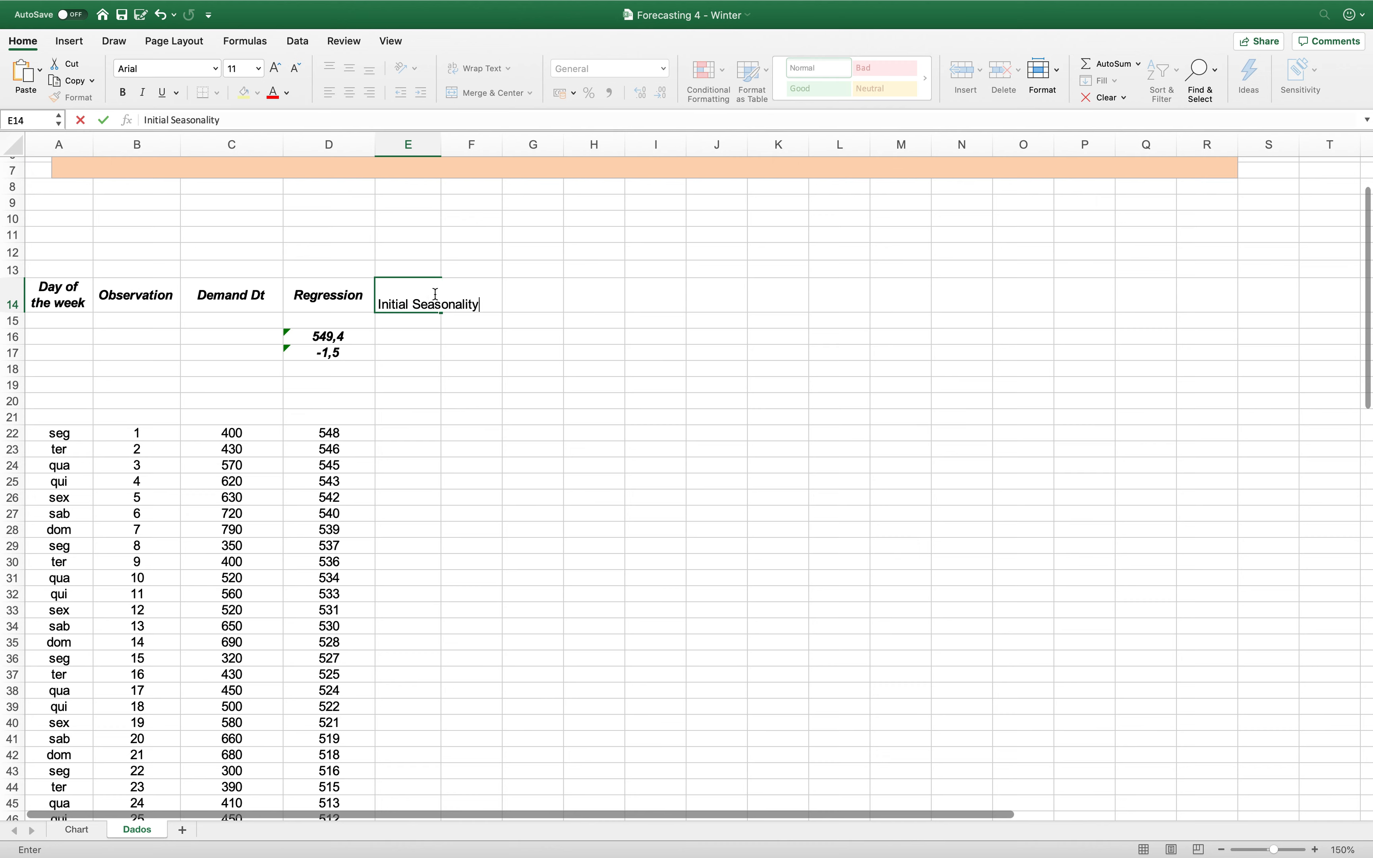
key("Return")
left_click(425, 299)
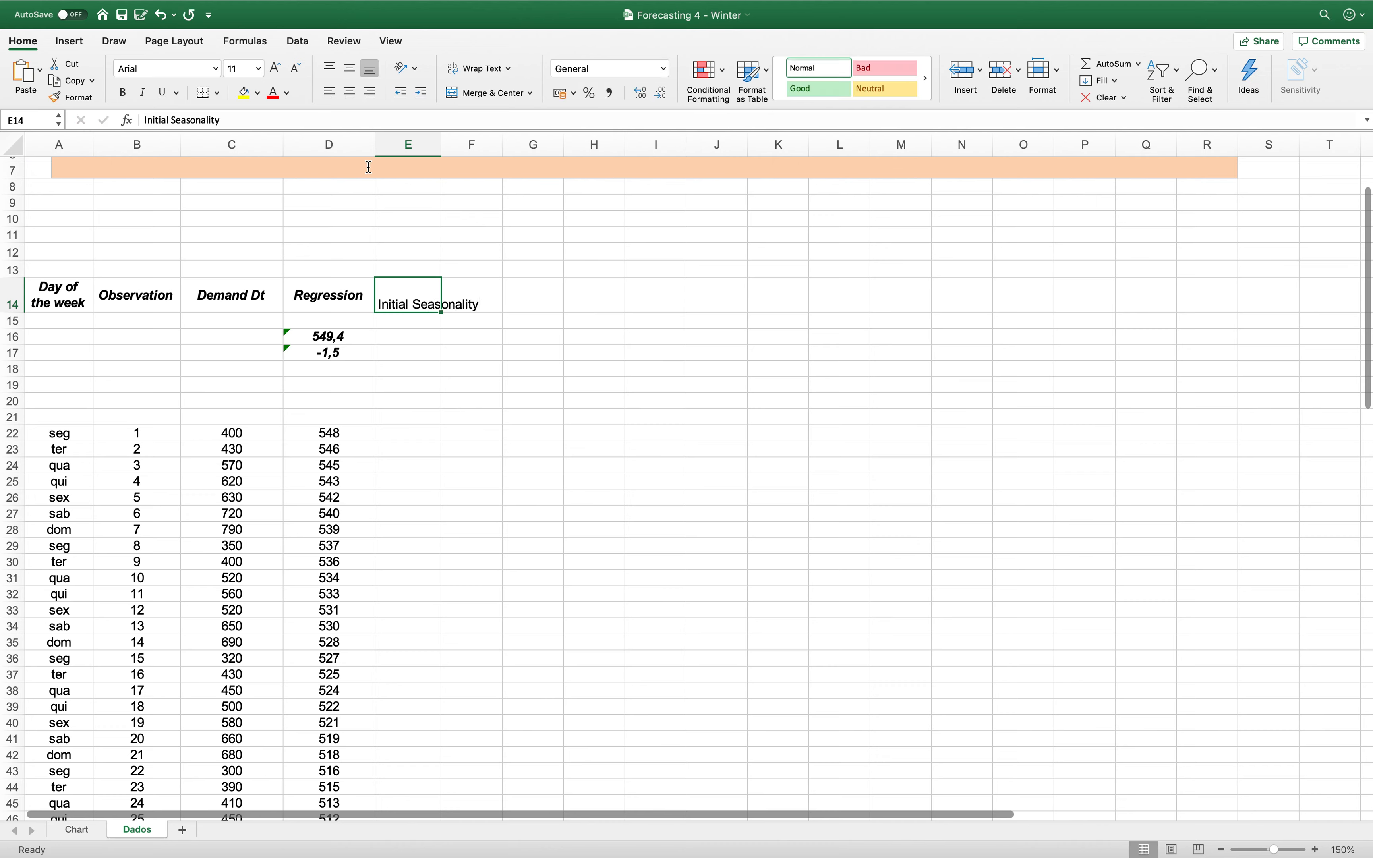
left_click(480, 69)
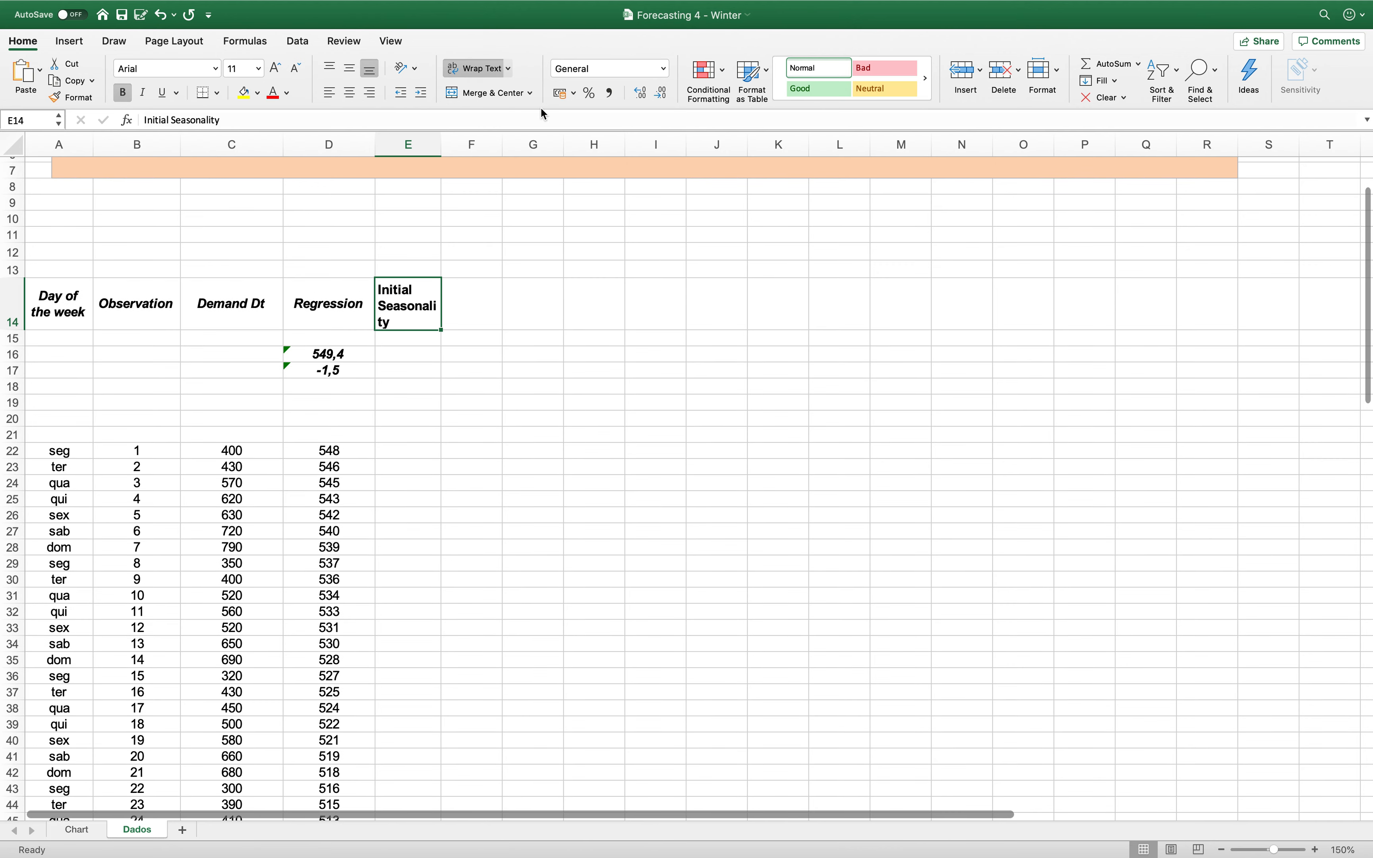
left_click_drag(442, 143, 461, 141)
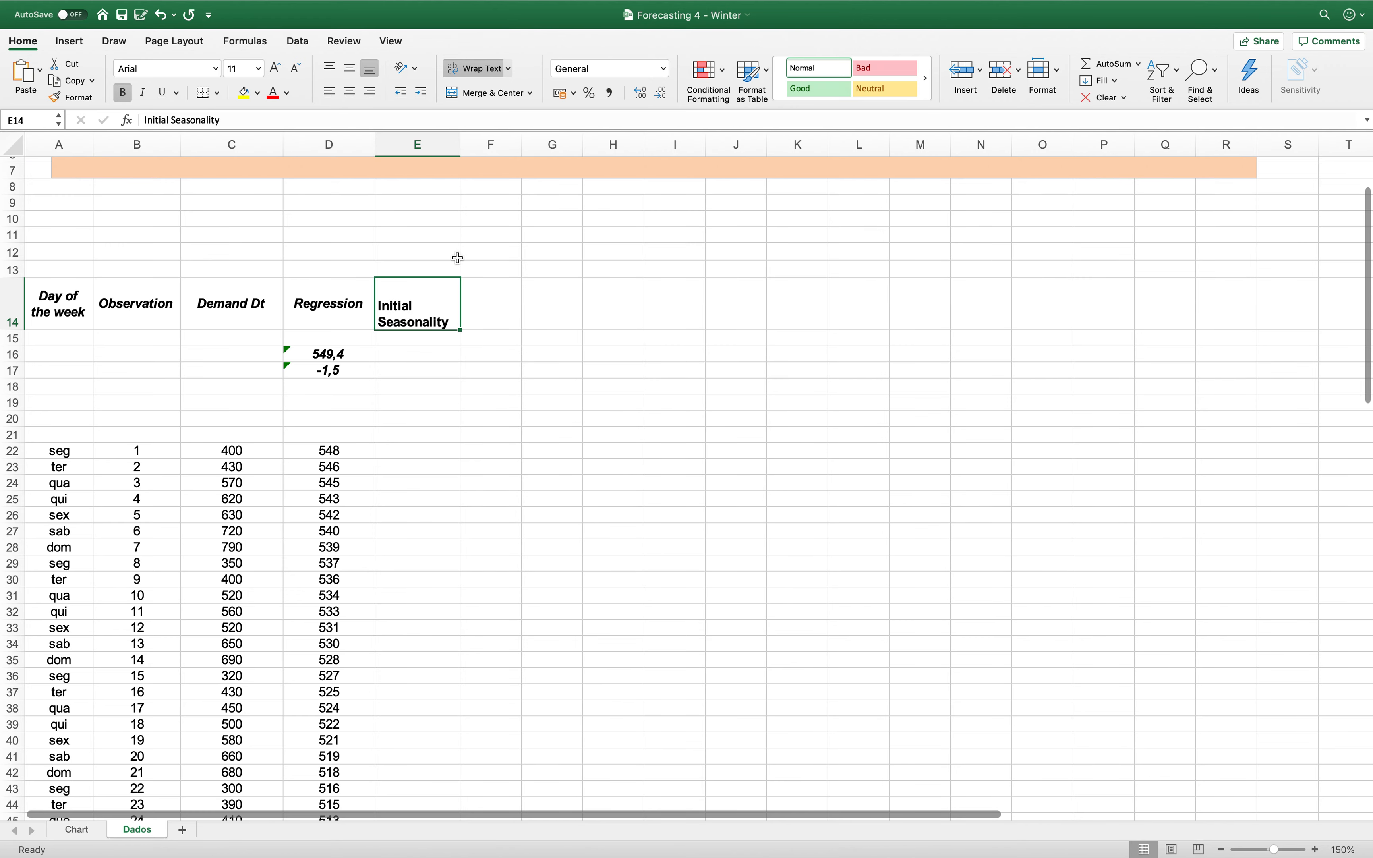
Step: Calculate the first initial seasonality factor in E22 as demand divided by regression, =C22/D22
left_click(411, 454)
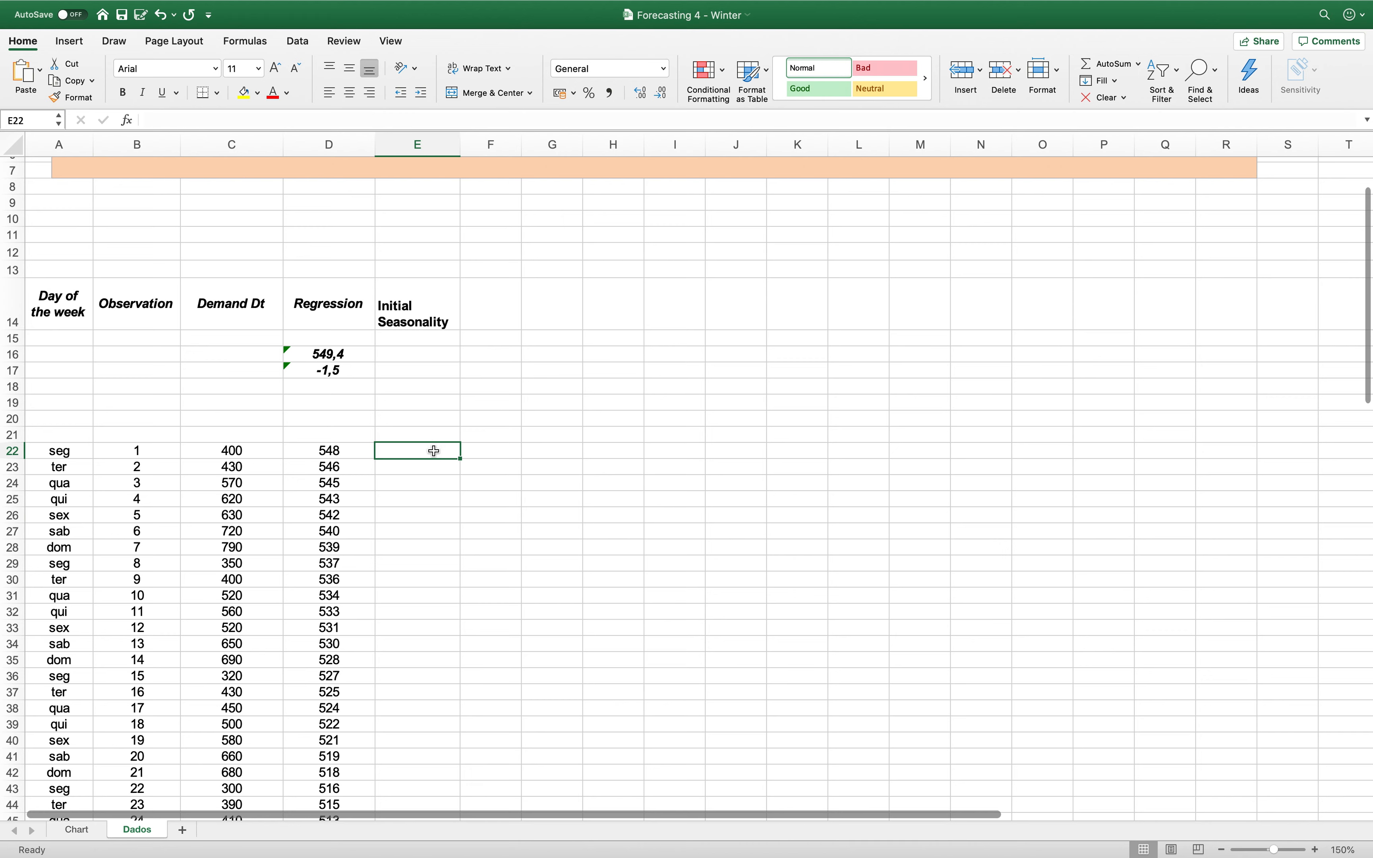
type("=")
key("Left")
key("Left")
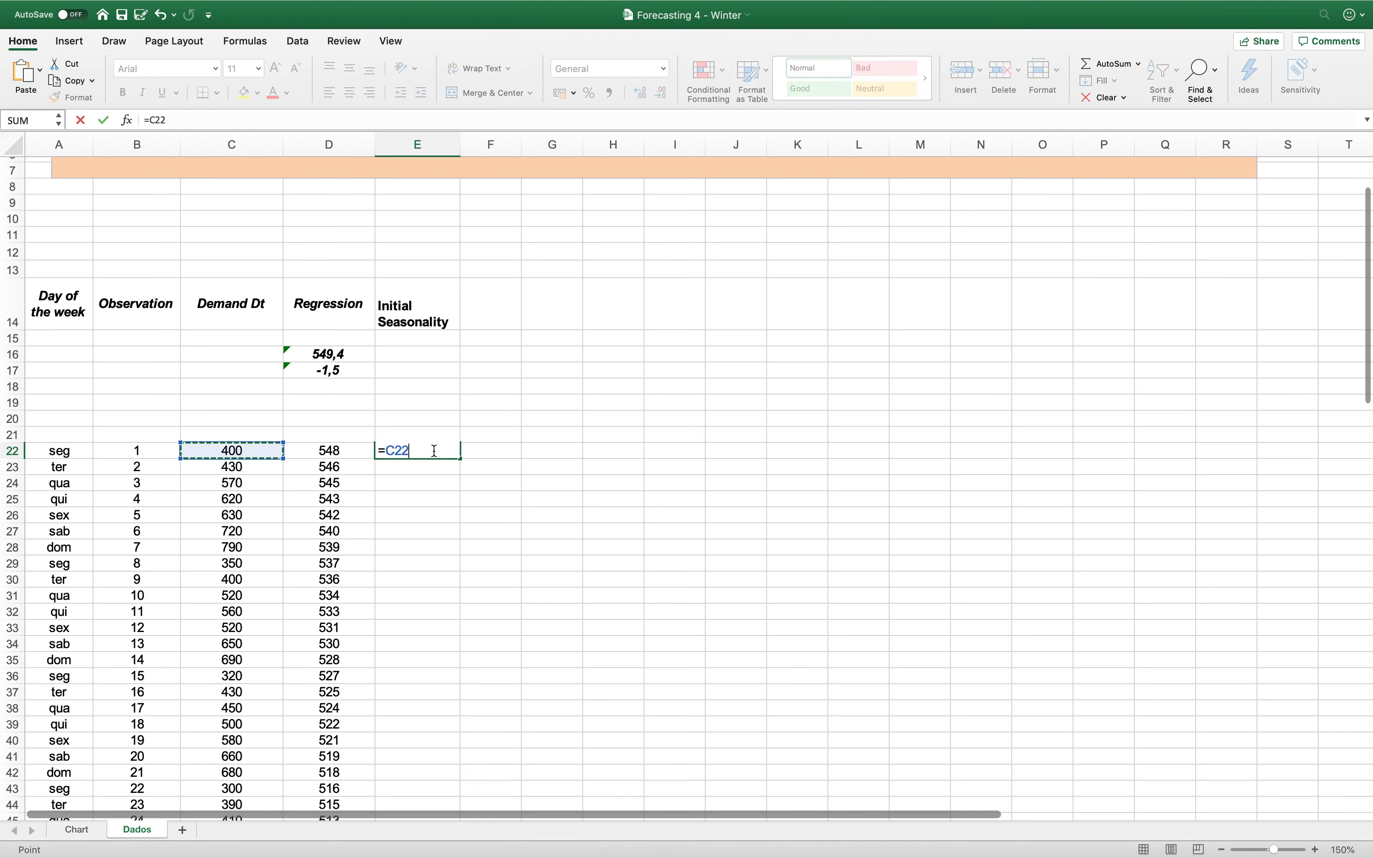
type("/")
key("Left")
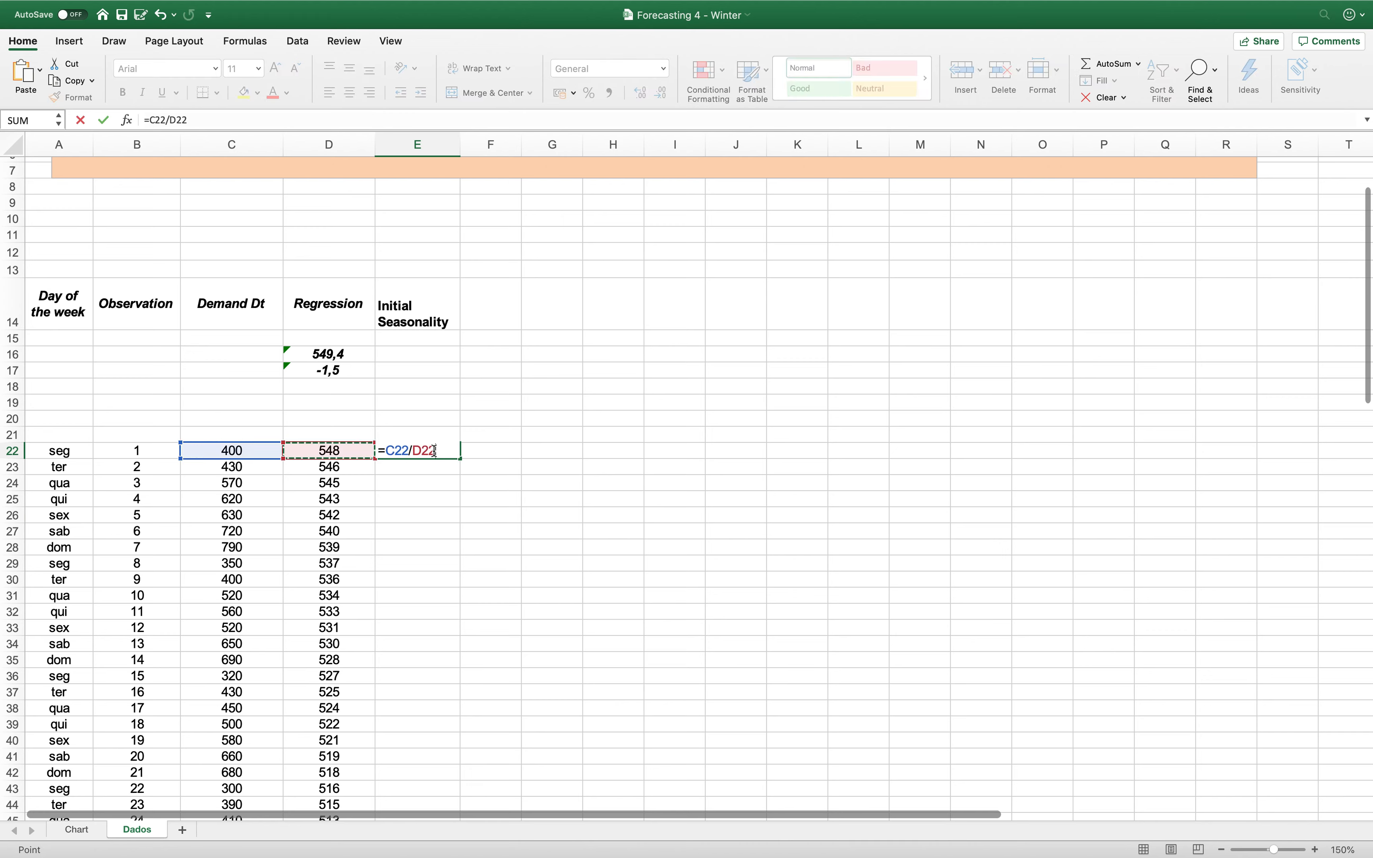
key("Return")
Step: Format E22 to three decimal places and fill its formula down through E49
left_click(437, 450)
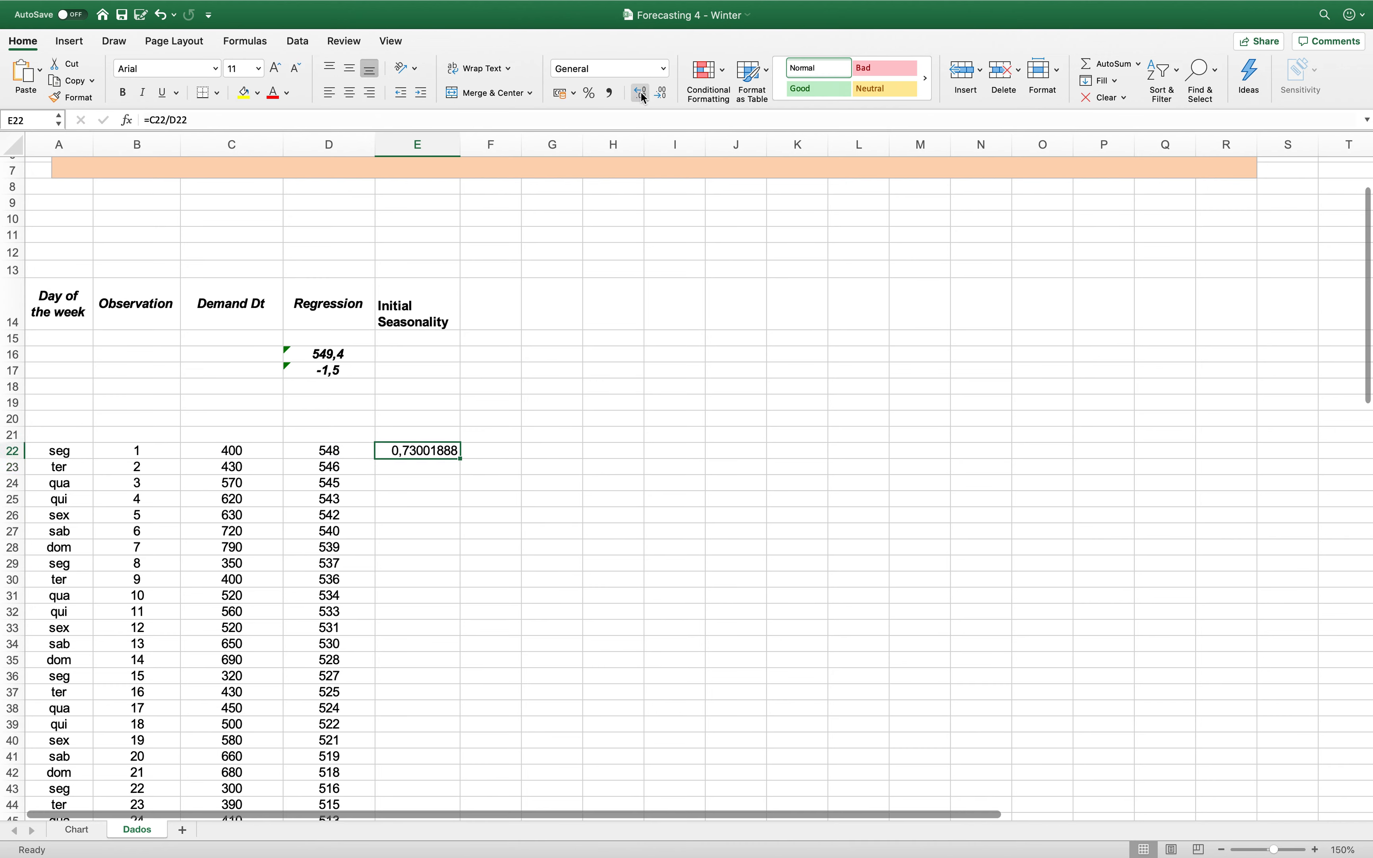
left_click(662, 94)
left_click(662, 94)
left_click(662, 94)
left_click(662, 94)
left_click(663, 94)
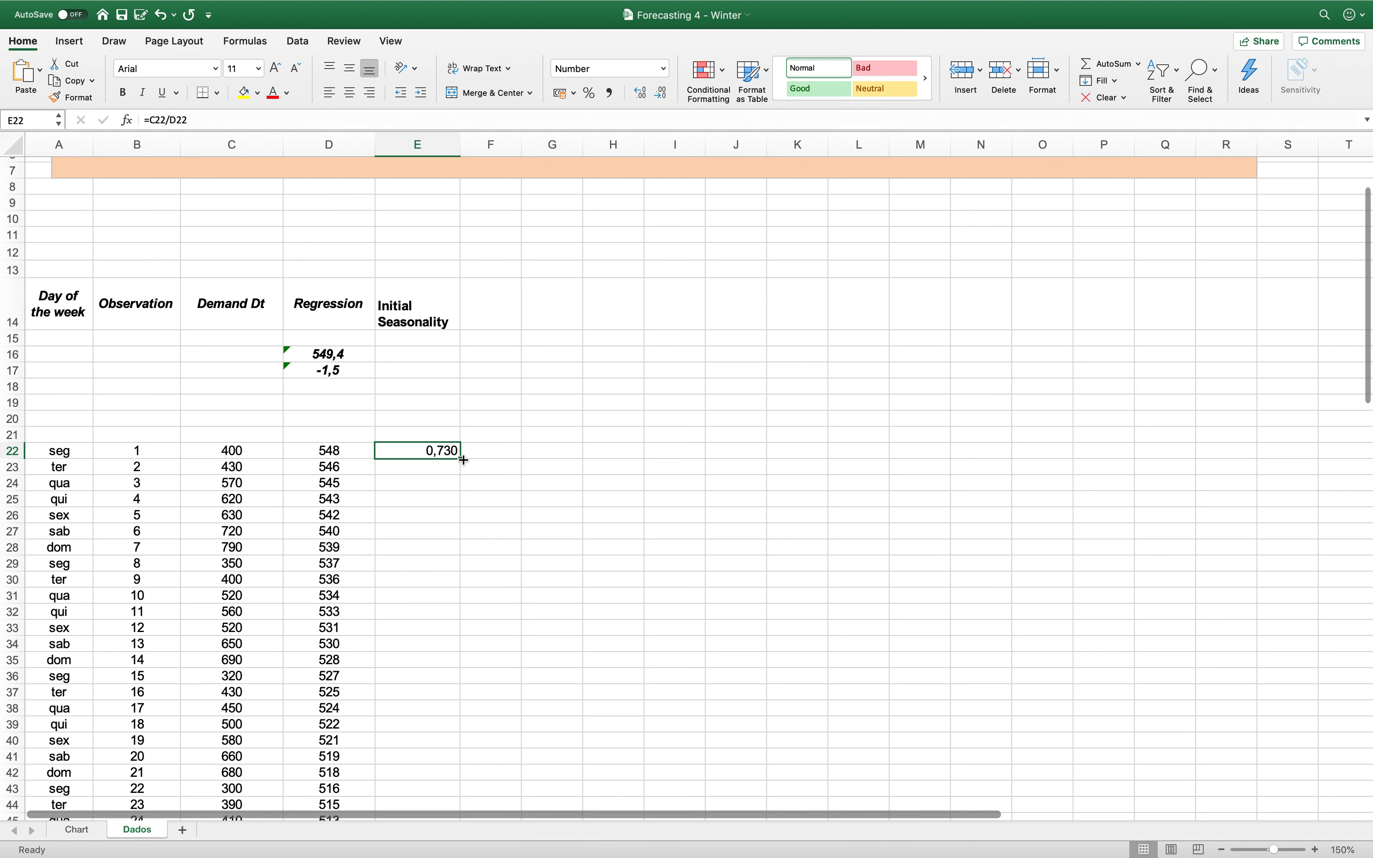
left_click_drag(461, 459, 448, 770)
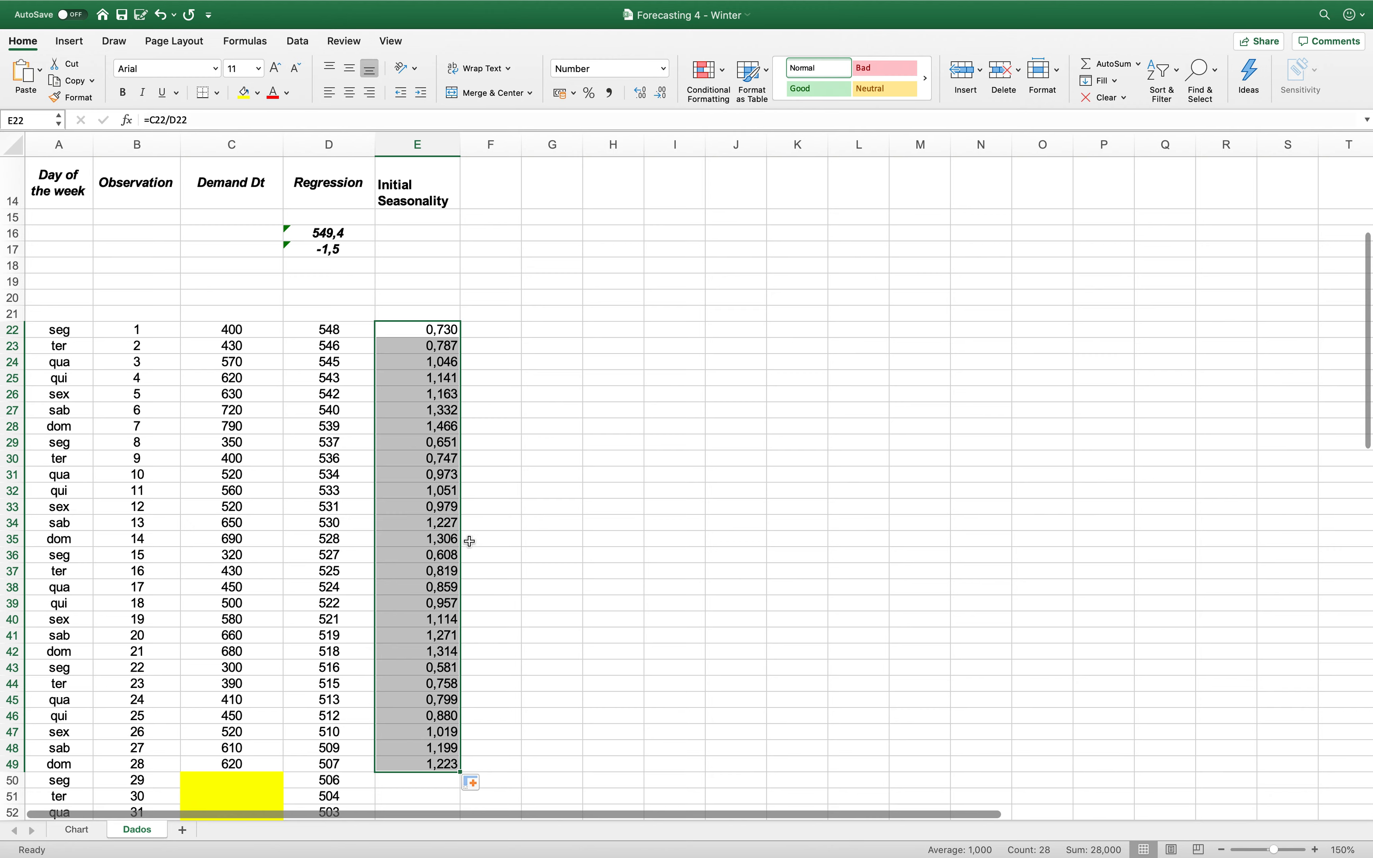
Step: Add the headings "Level", "Trend" and "Seasonality" in cells G14, H14 and I14
scroll(440, 368, "up", 5)
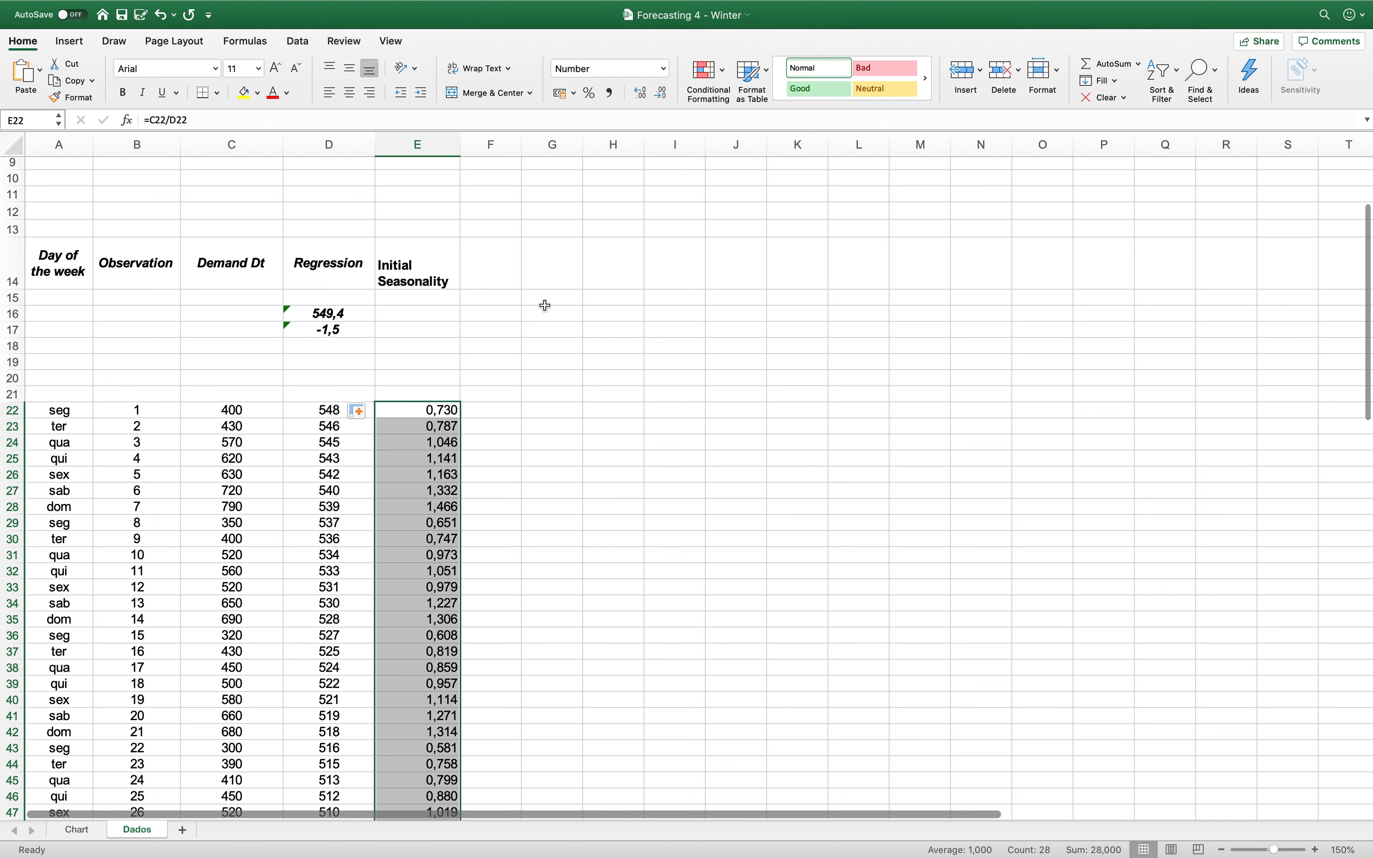
left_click(561, 271)
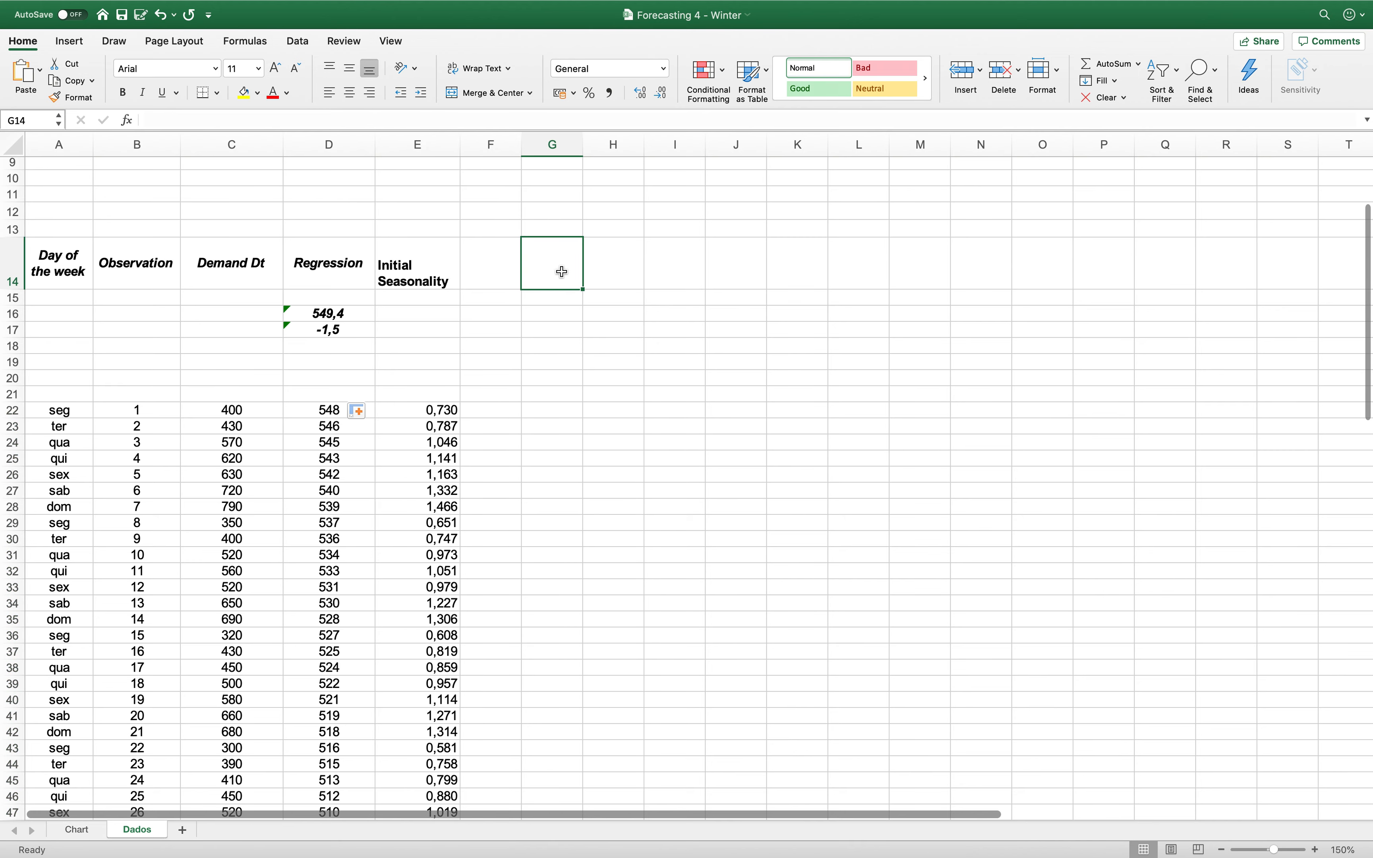
type("Level")
key("Tab")
type("Tren")
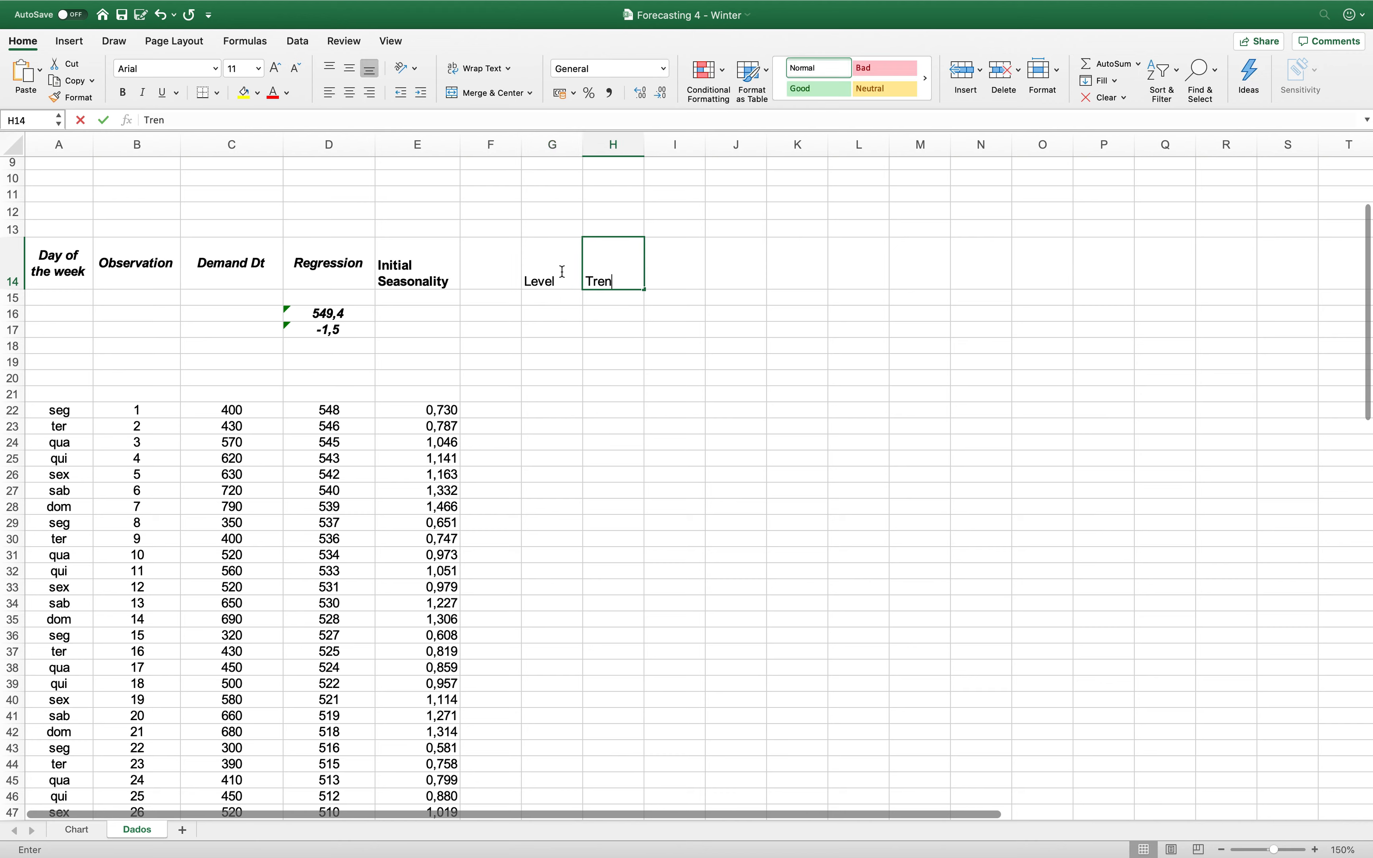
type("d")
key("Tab")
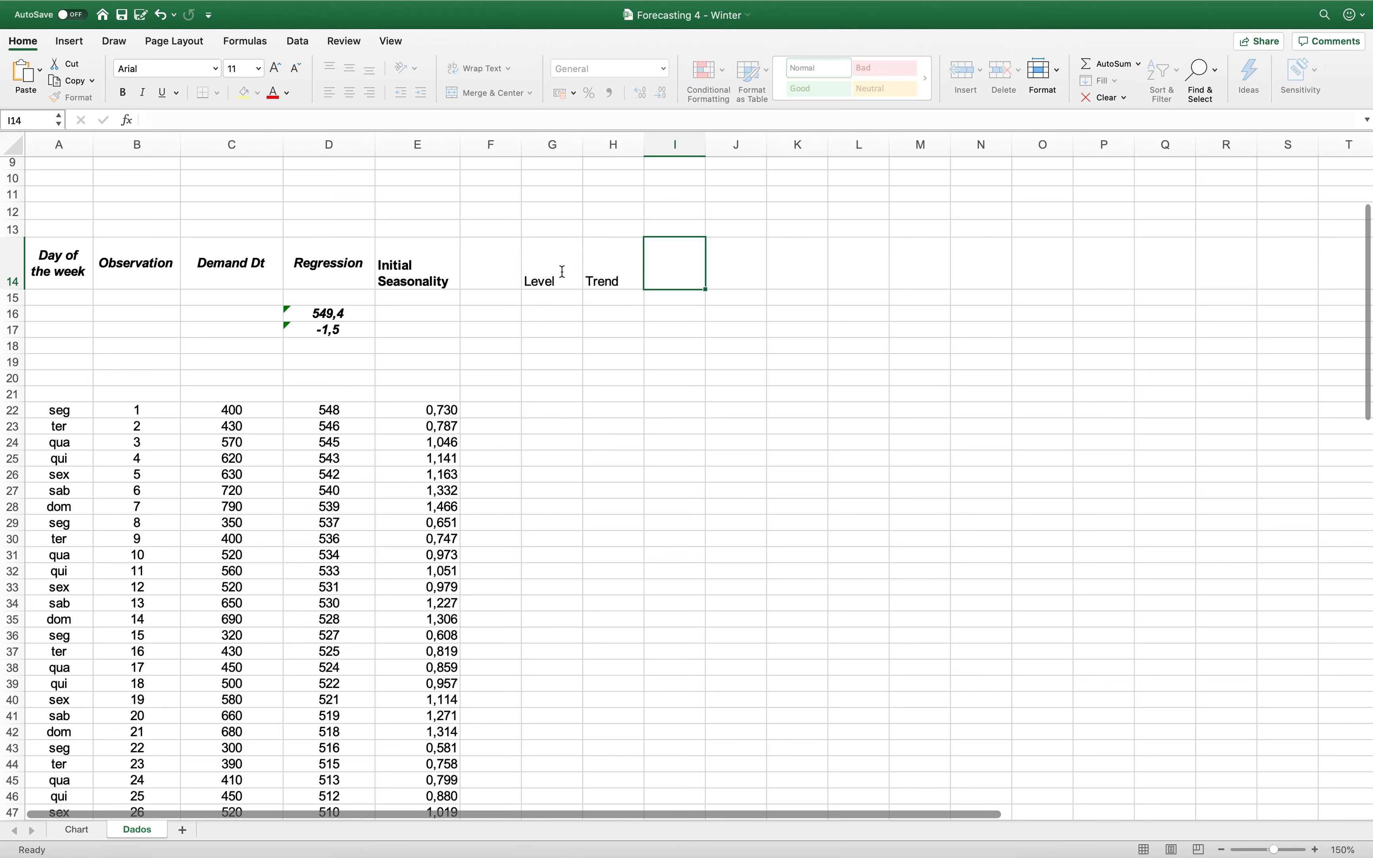
type("Seasonality")
key("Return")
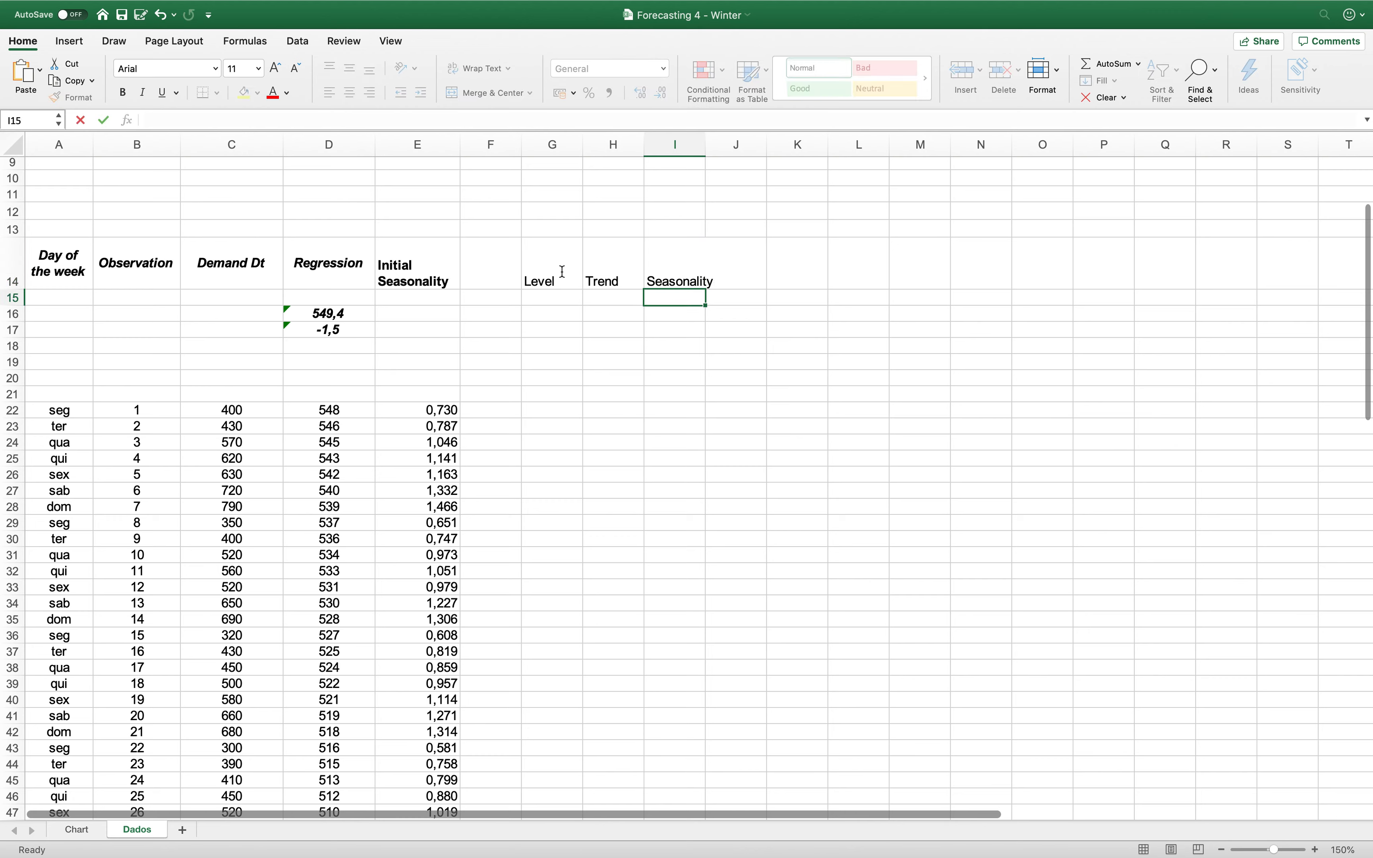
Step: Copy the seven weekday labels from A22:A28 into A15:A21, above the first observation
scroll(221, 358, "up", 1)
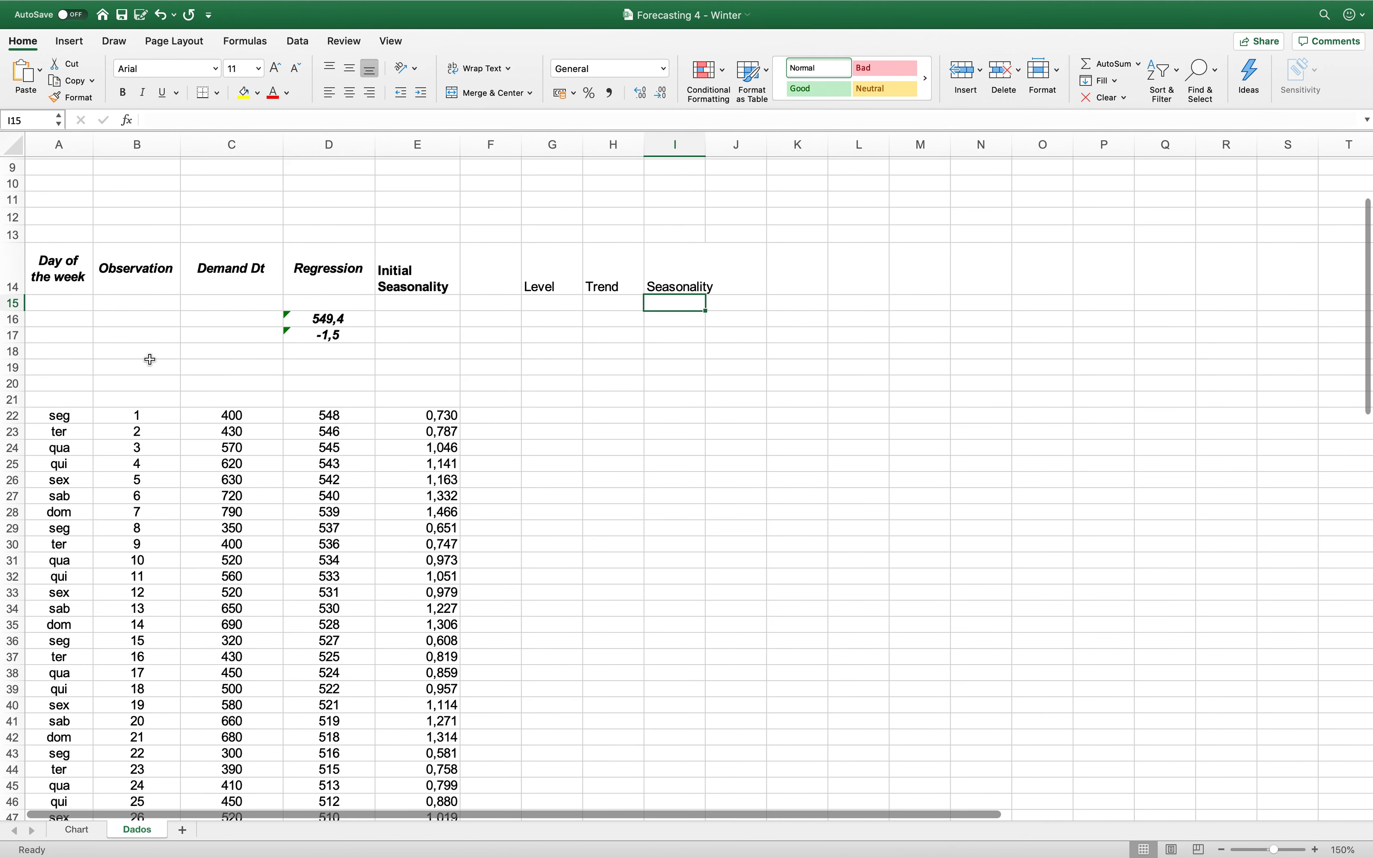
left_click_drag(63, 417, 64, 496)
left_click(63, 495)
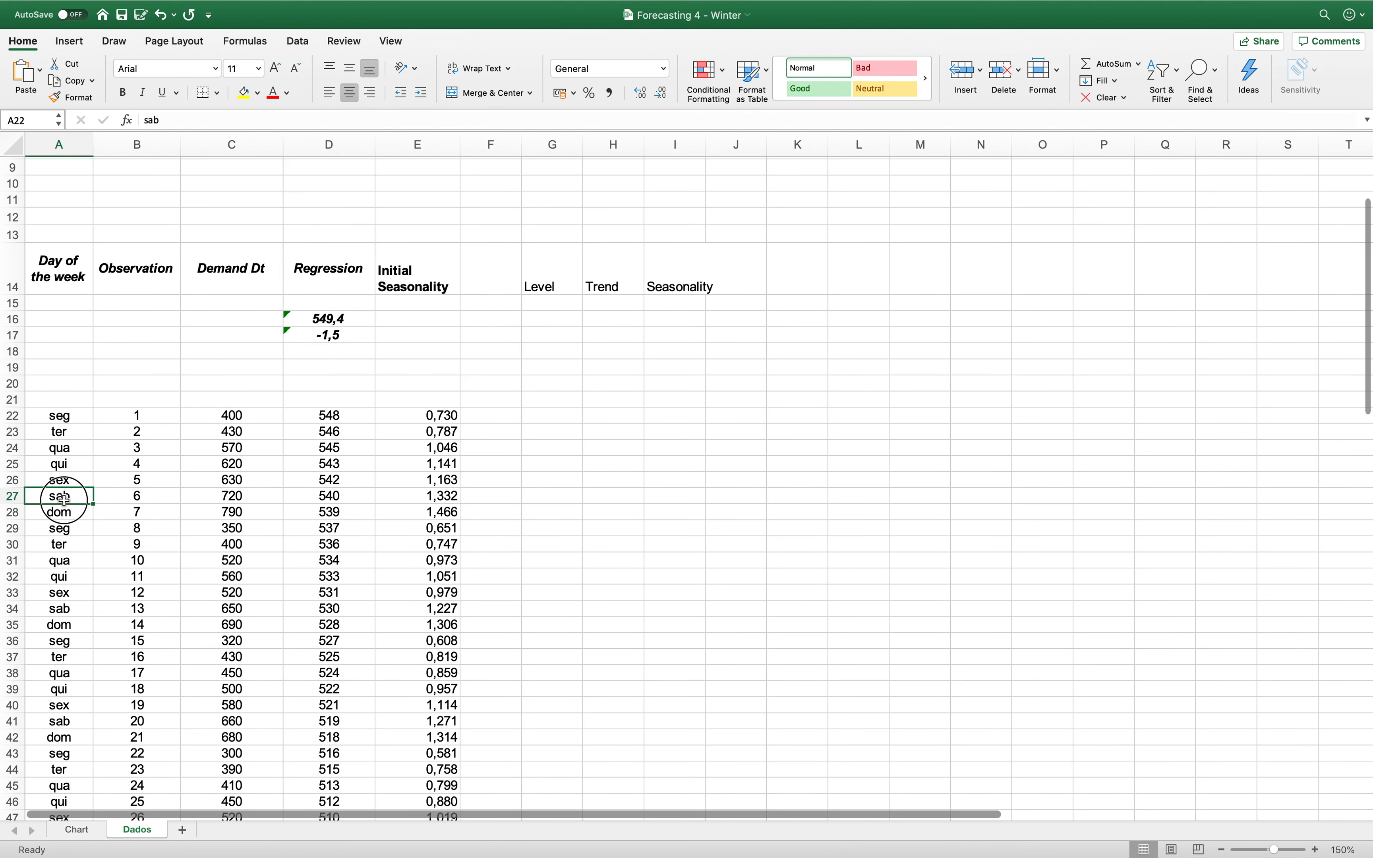
left_click(66, 422)
left_click_drag(66, 424, 68, 512)
type("C")
key("Up")
key("Up")
key("Up")
key("Up")
key("Up")
key("Up")
key("Up")
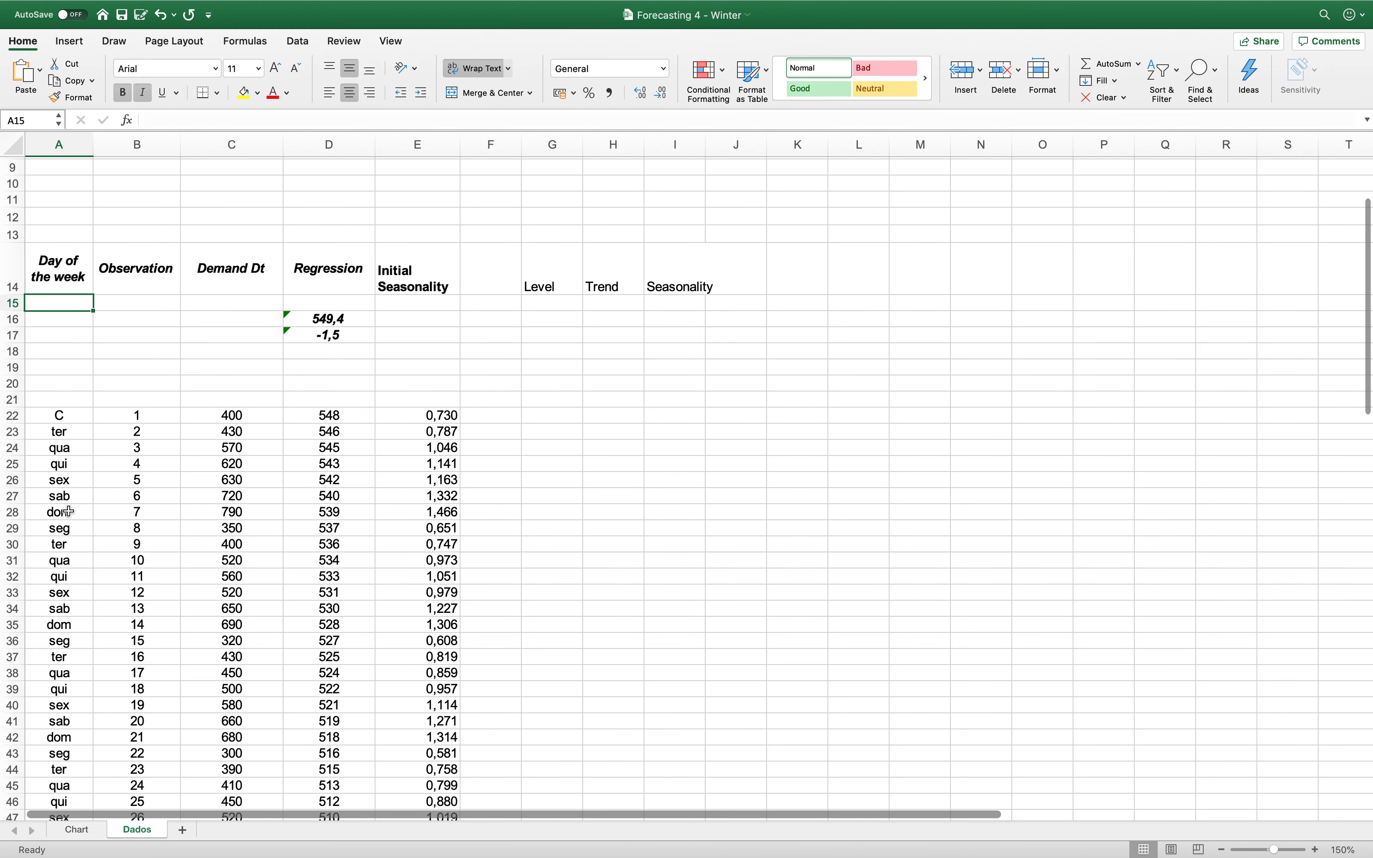
type("C ter qua qui sex sab dom")
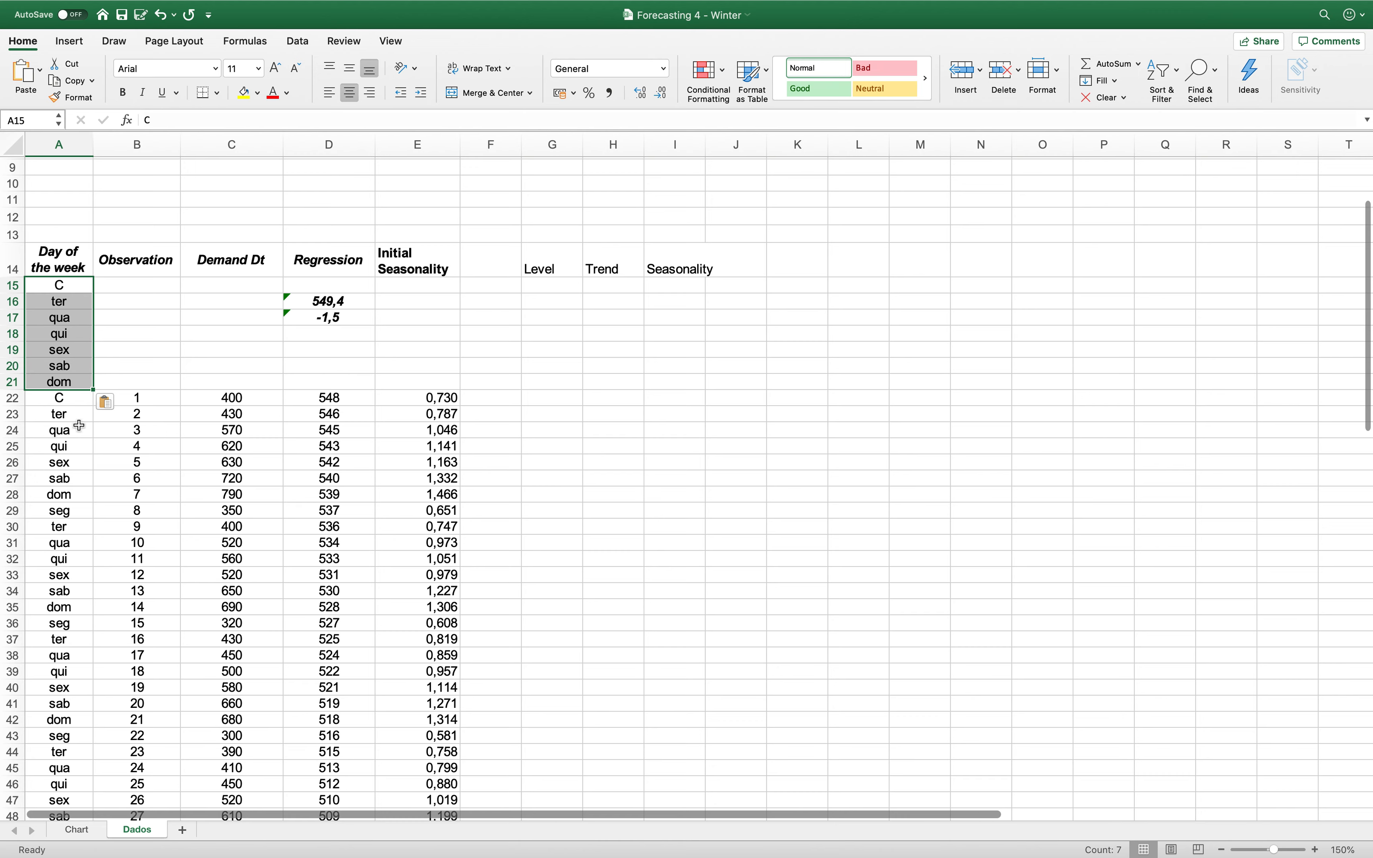
Step: Correct the mistyped weekday labels in A22 and A15 to "seg"
left_click(68, 402)
type("seg")
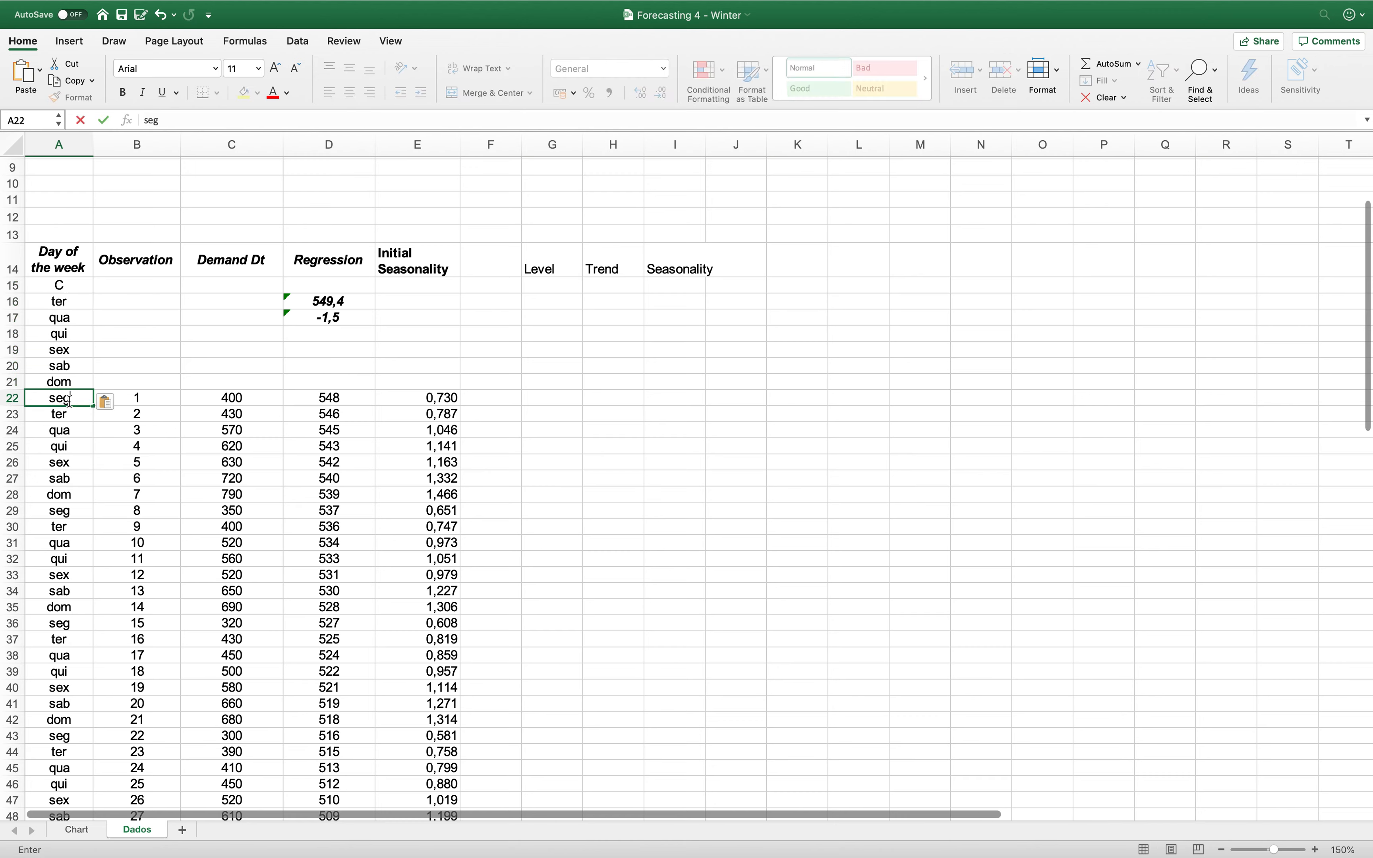
key("Up")
key("Up")
key("Up")
key("Up")
key("Up")
key("Up")
key("Up")
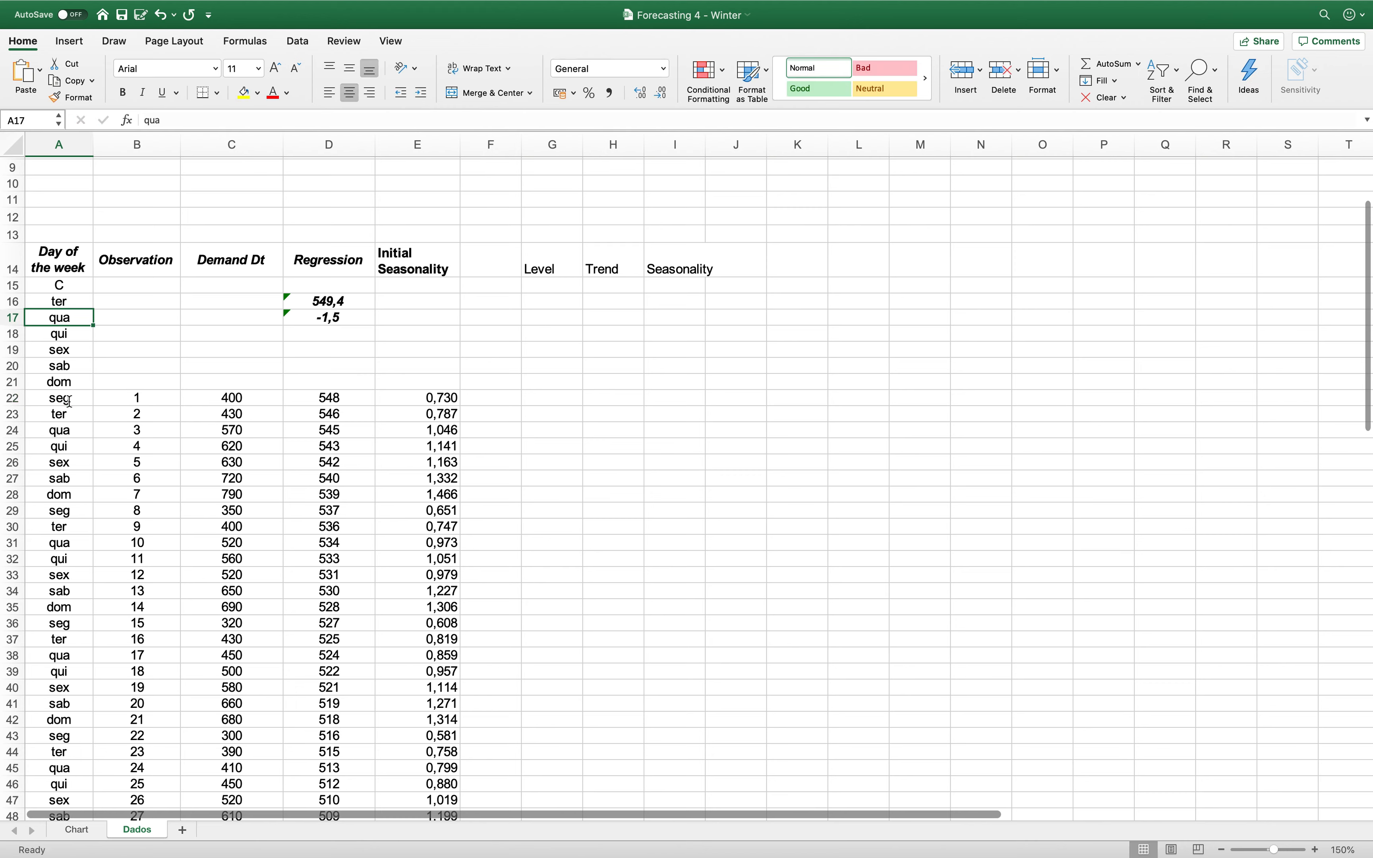
type("seg")
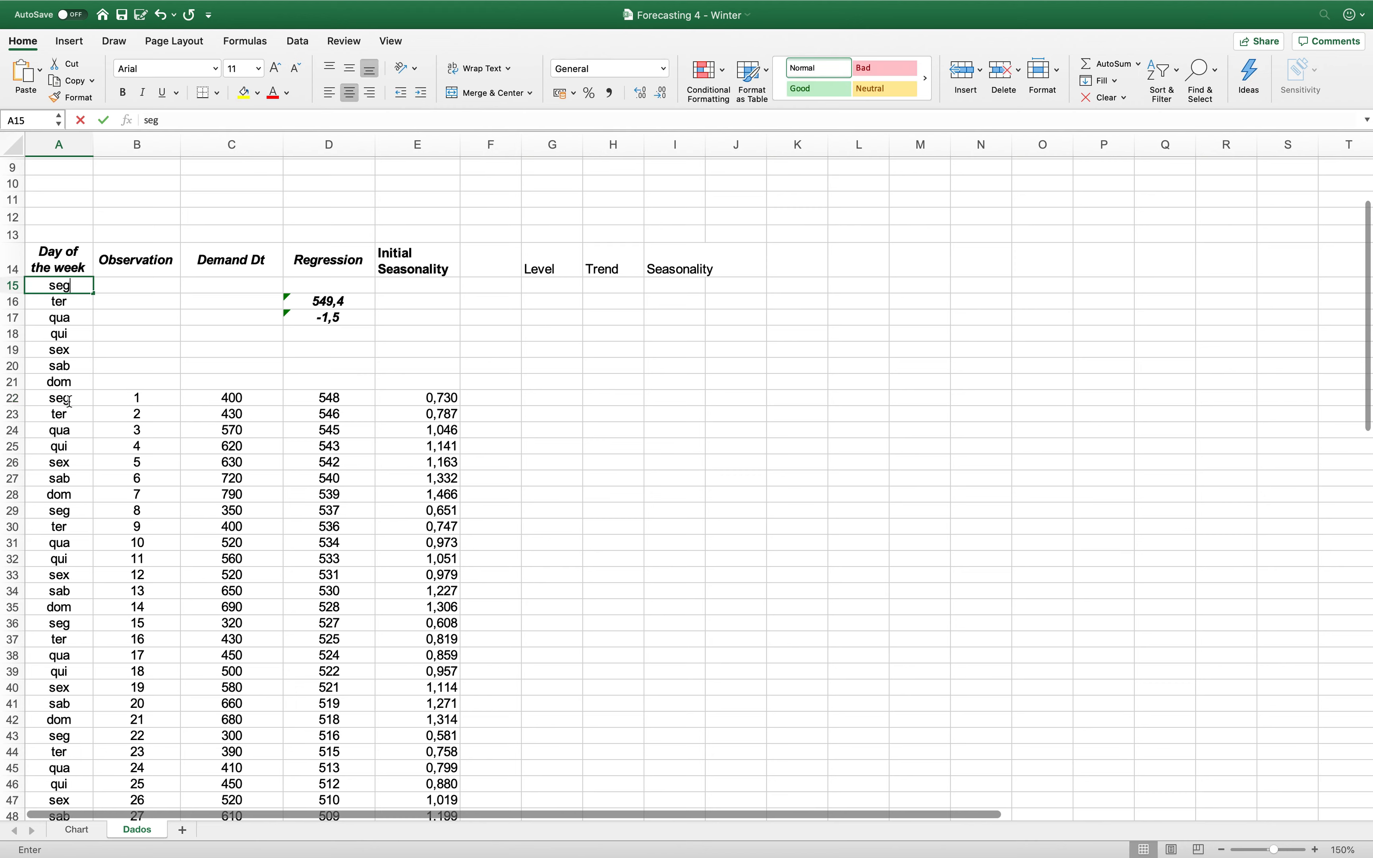
key("Return")
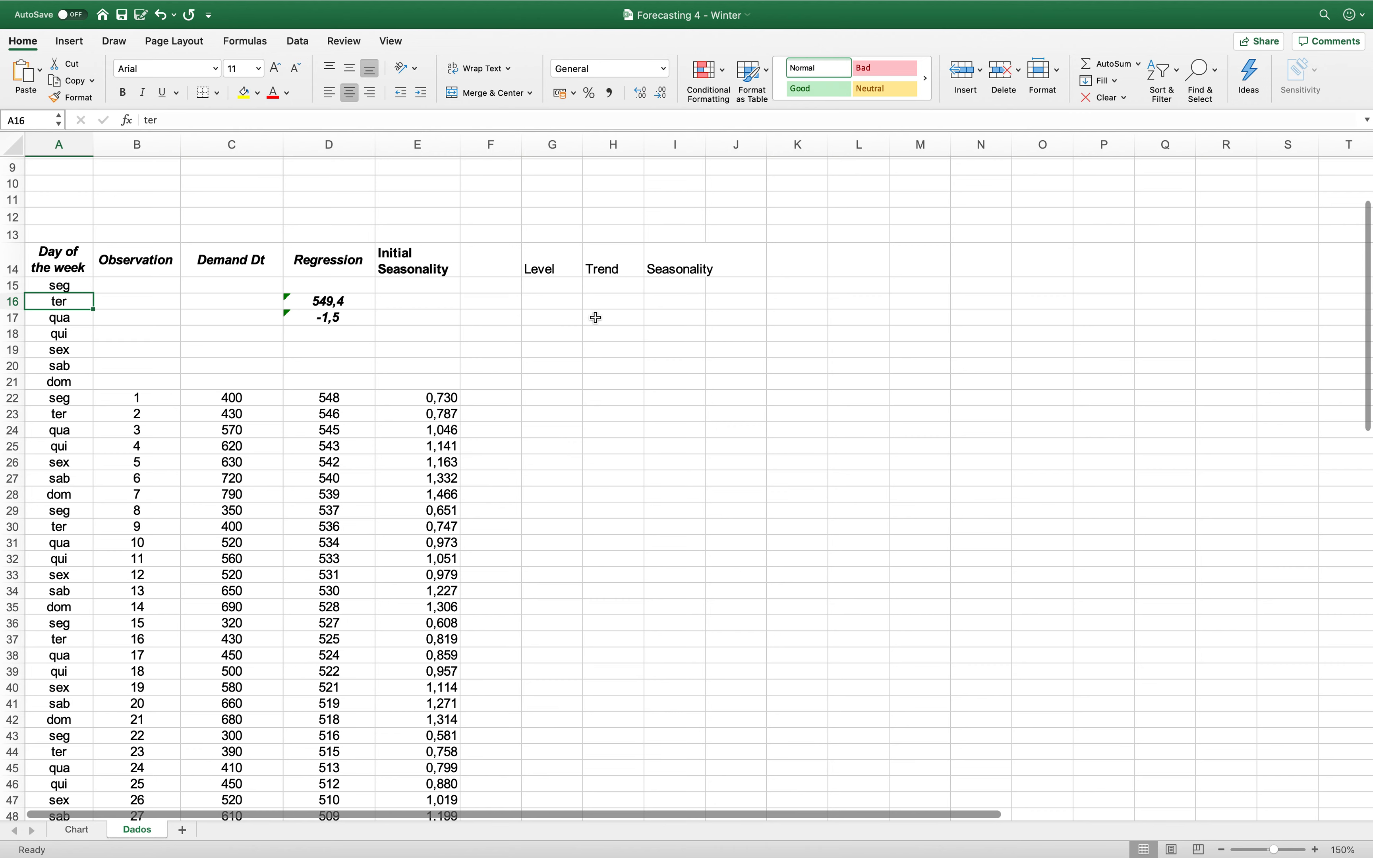
Step: Enter a formula in I15 averaging the four "seg" initial seasonality values in E22, E29, E36 and E43
left_click(693, 286)
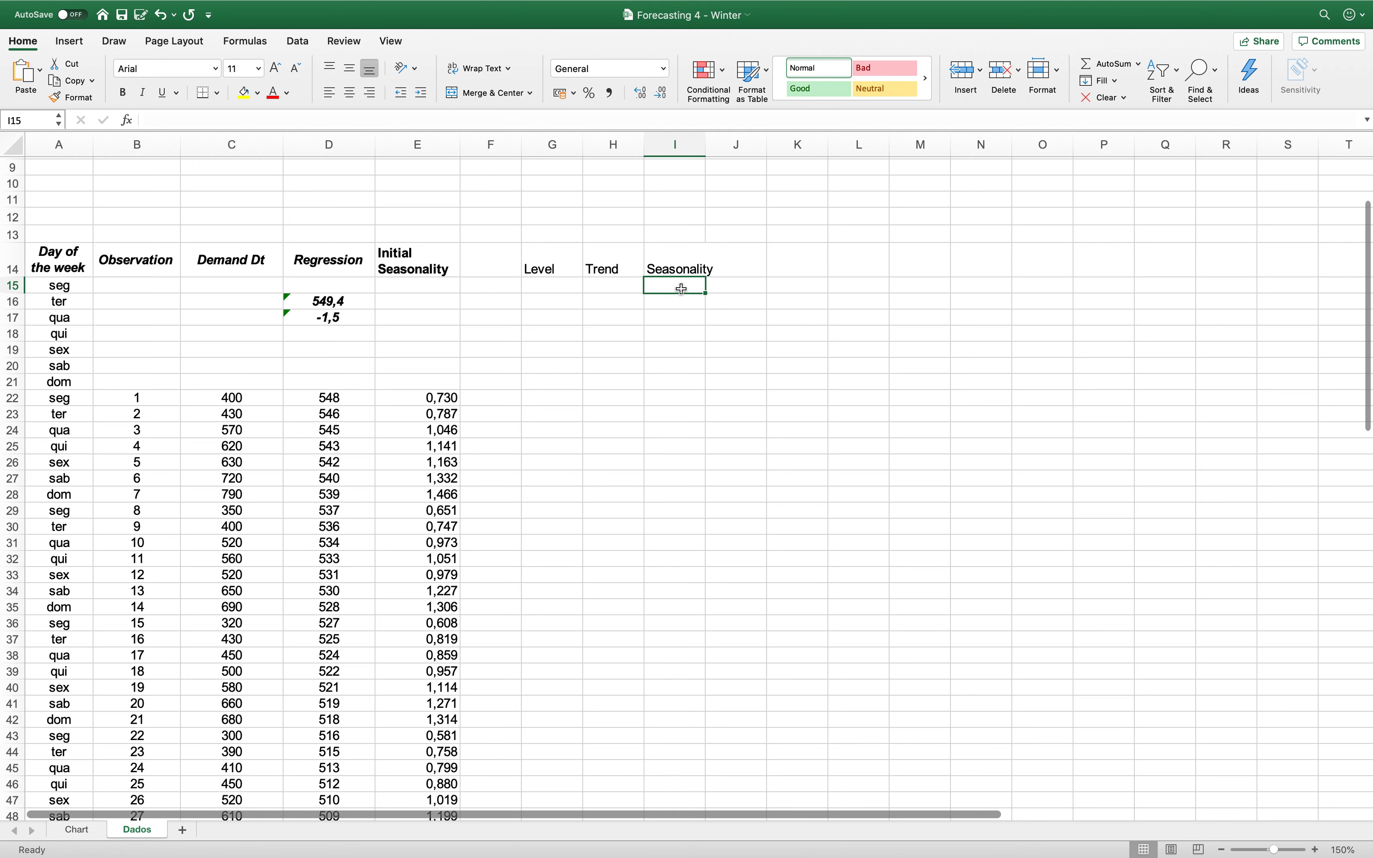
type("=a")
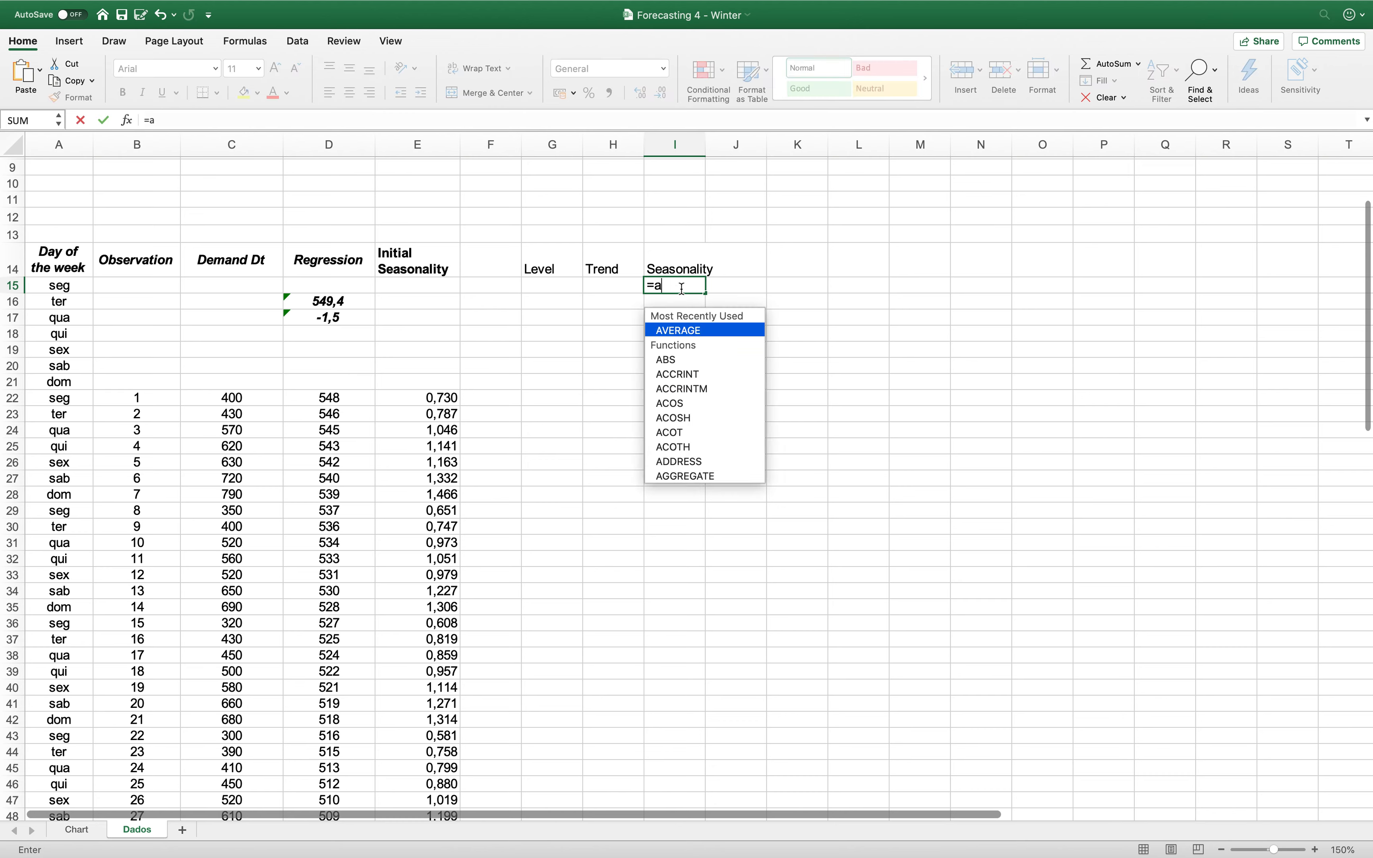
double_click(696, 330)
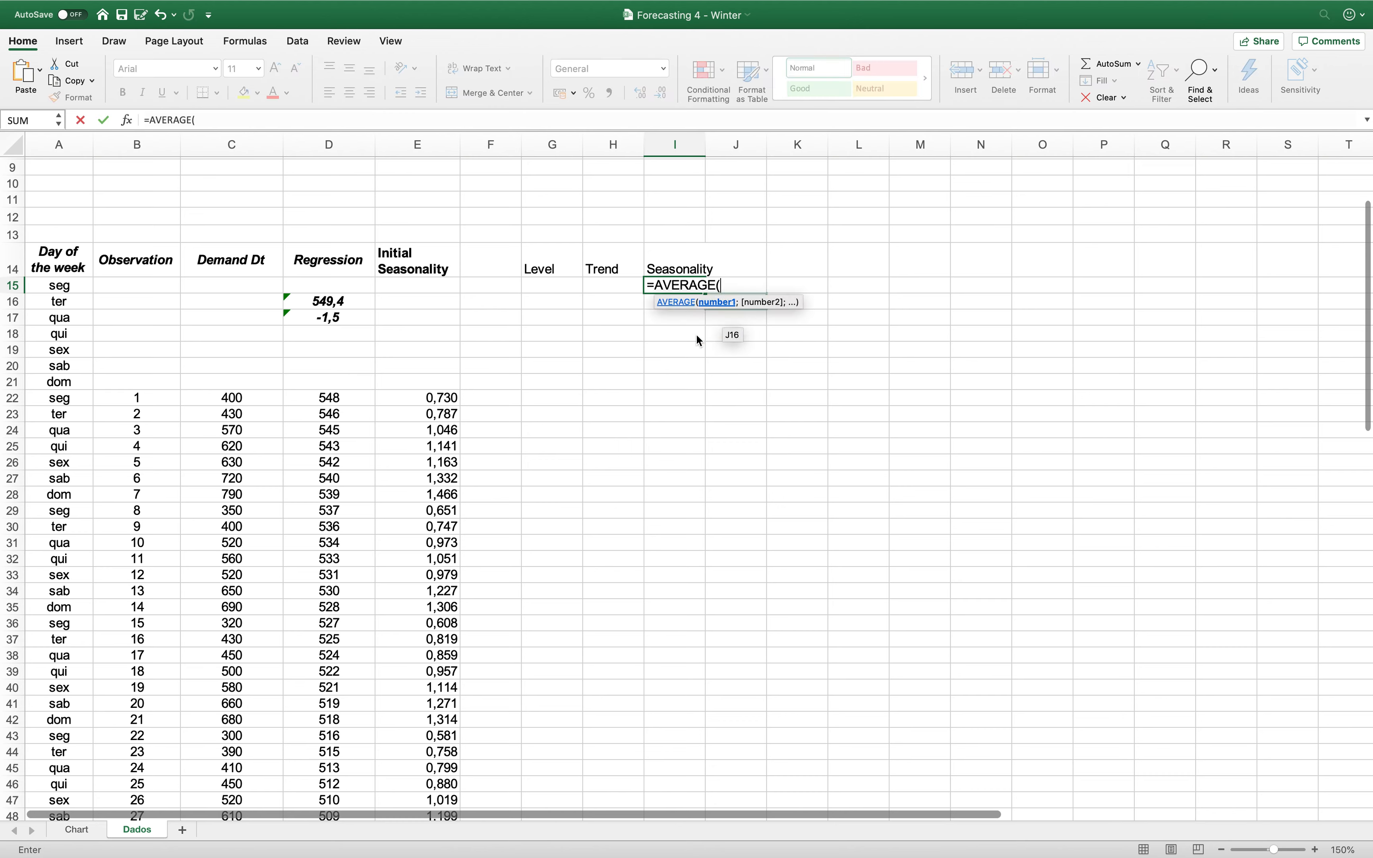
left_click(446, 405)
type(";")
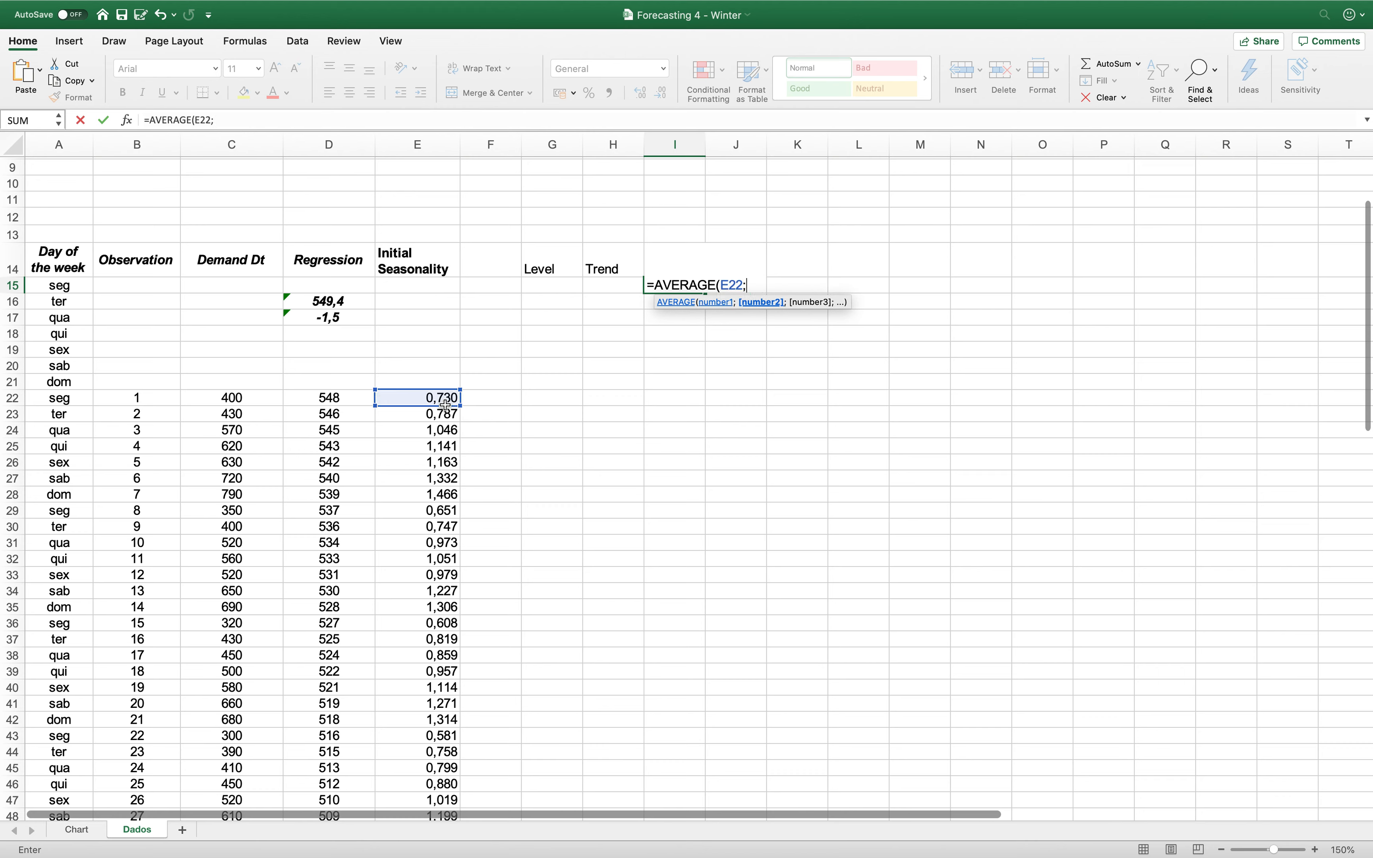
left_click(430, 514)
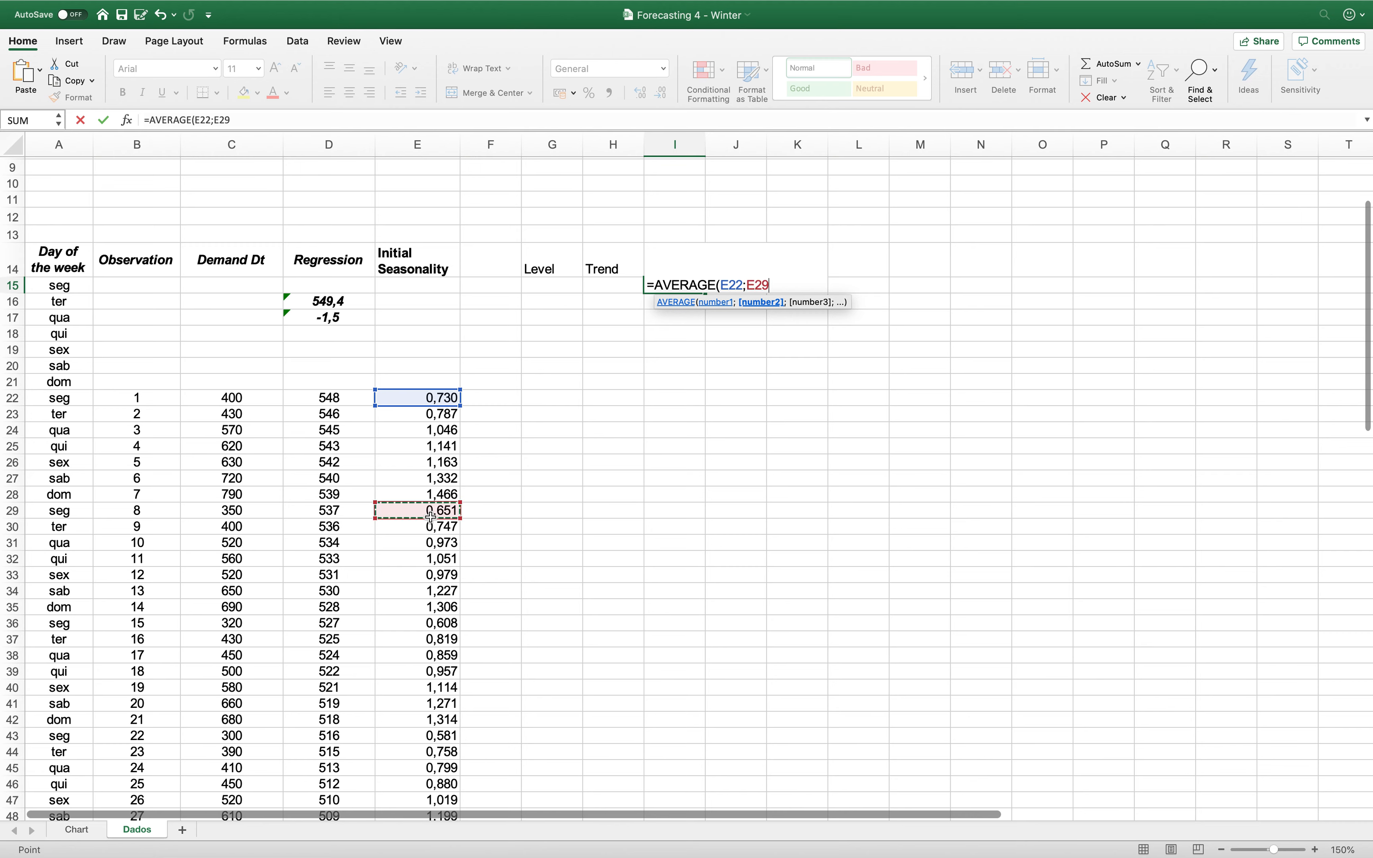
type(";")
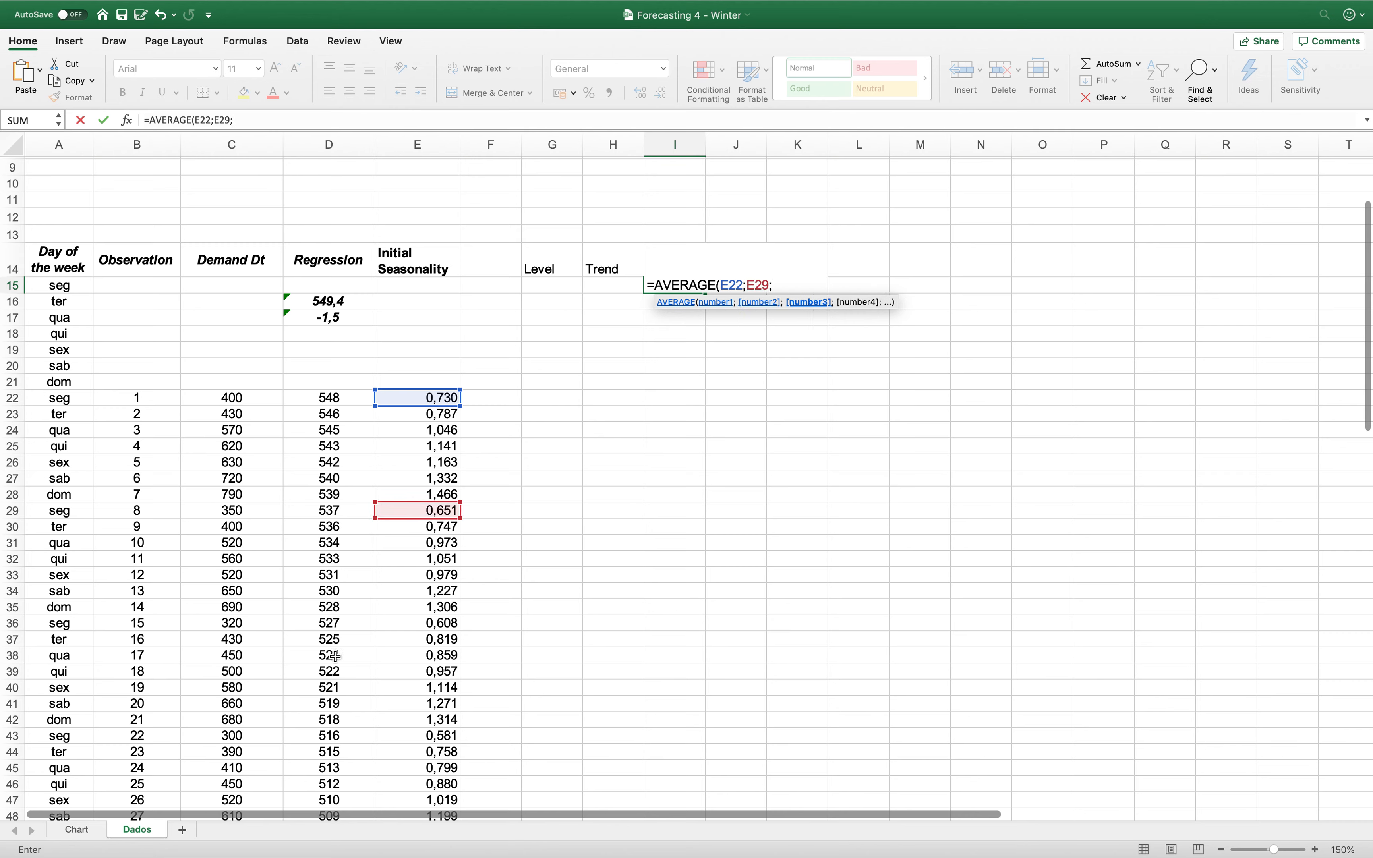
left_click(441, 624)
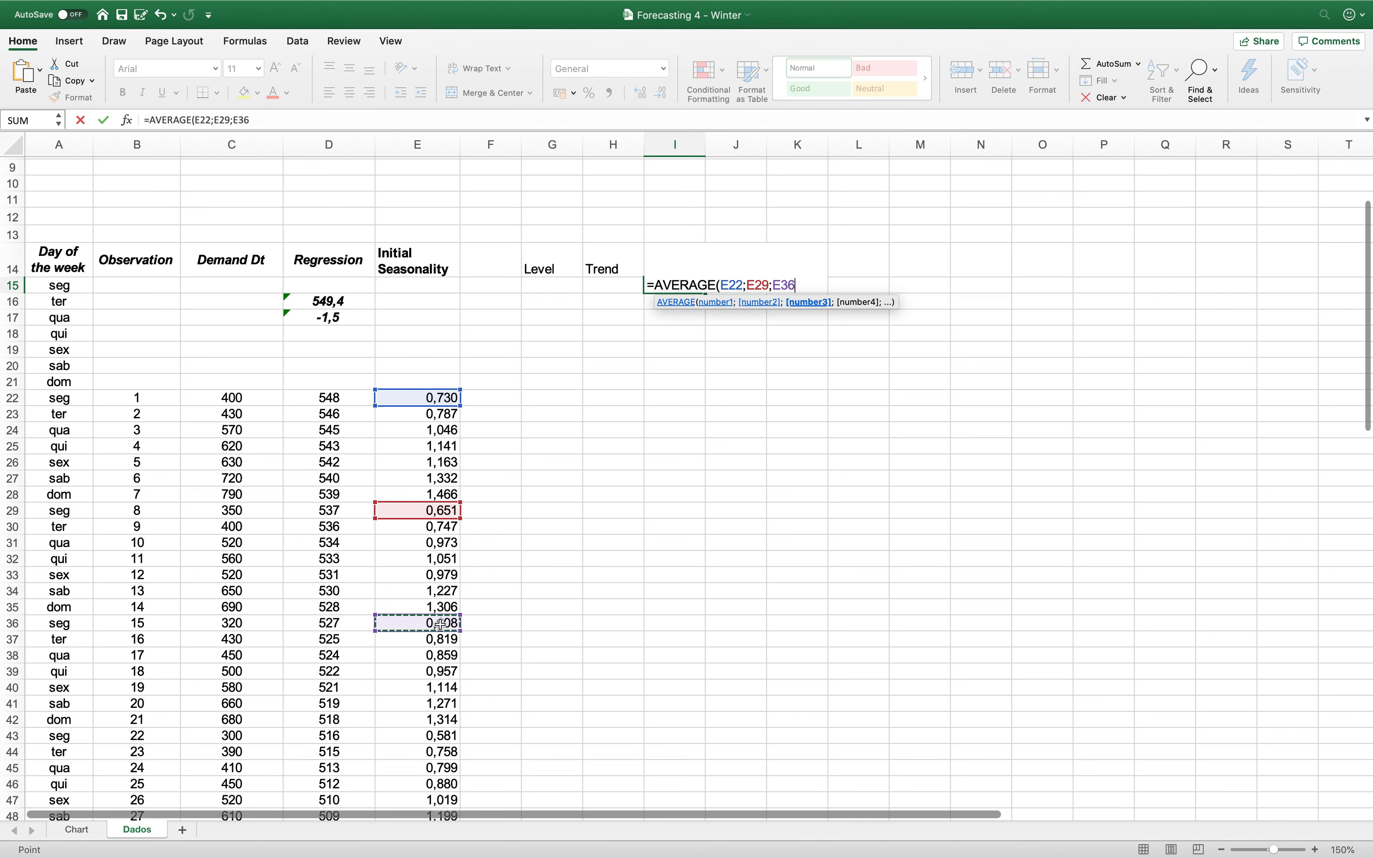
type(";")
scroll(474, 701, "down", 3)
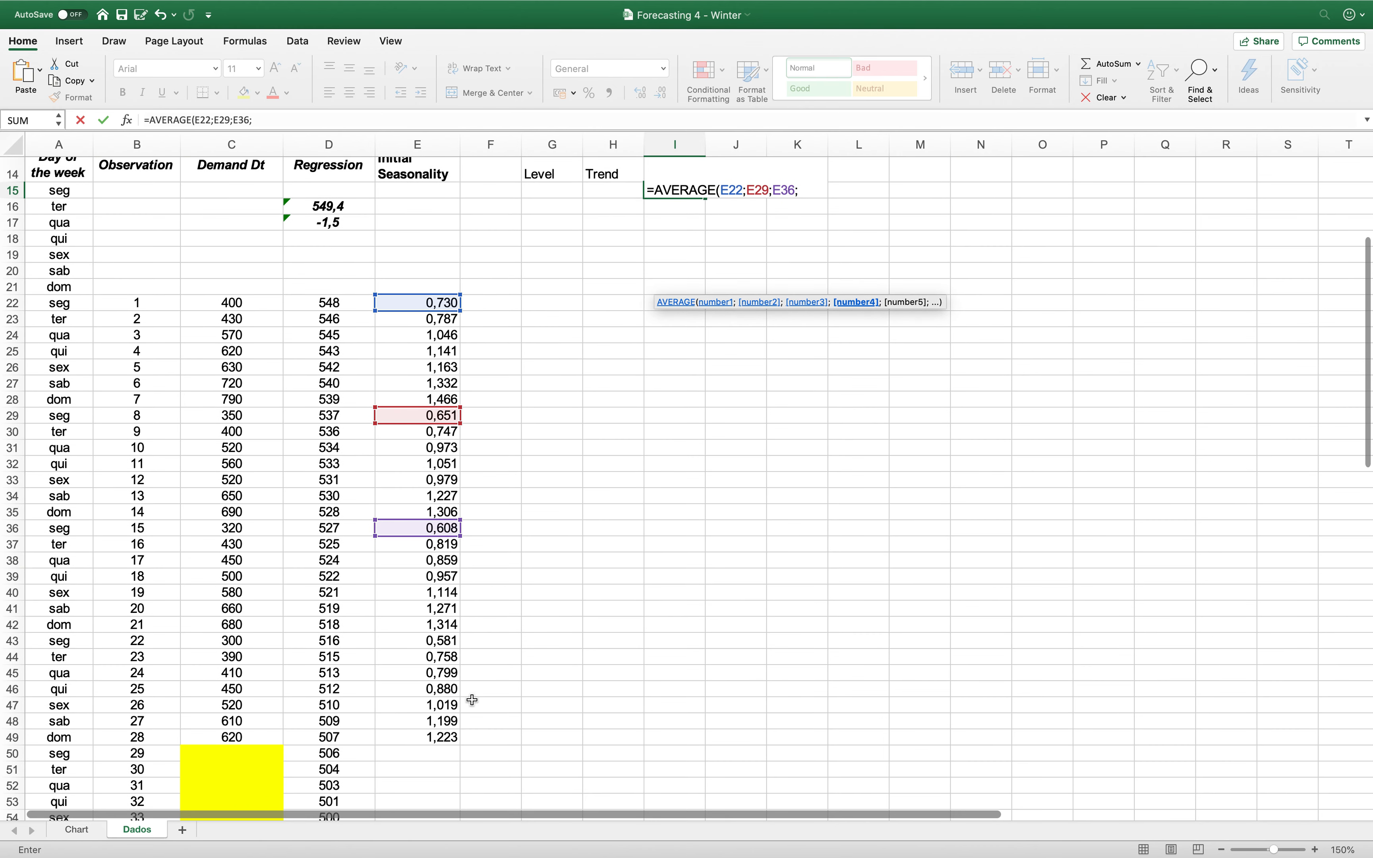
left_click(433, 641)
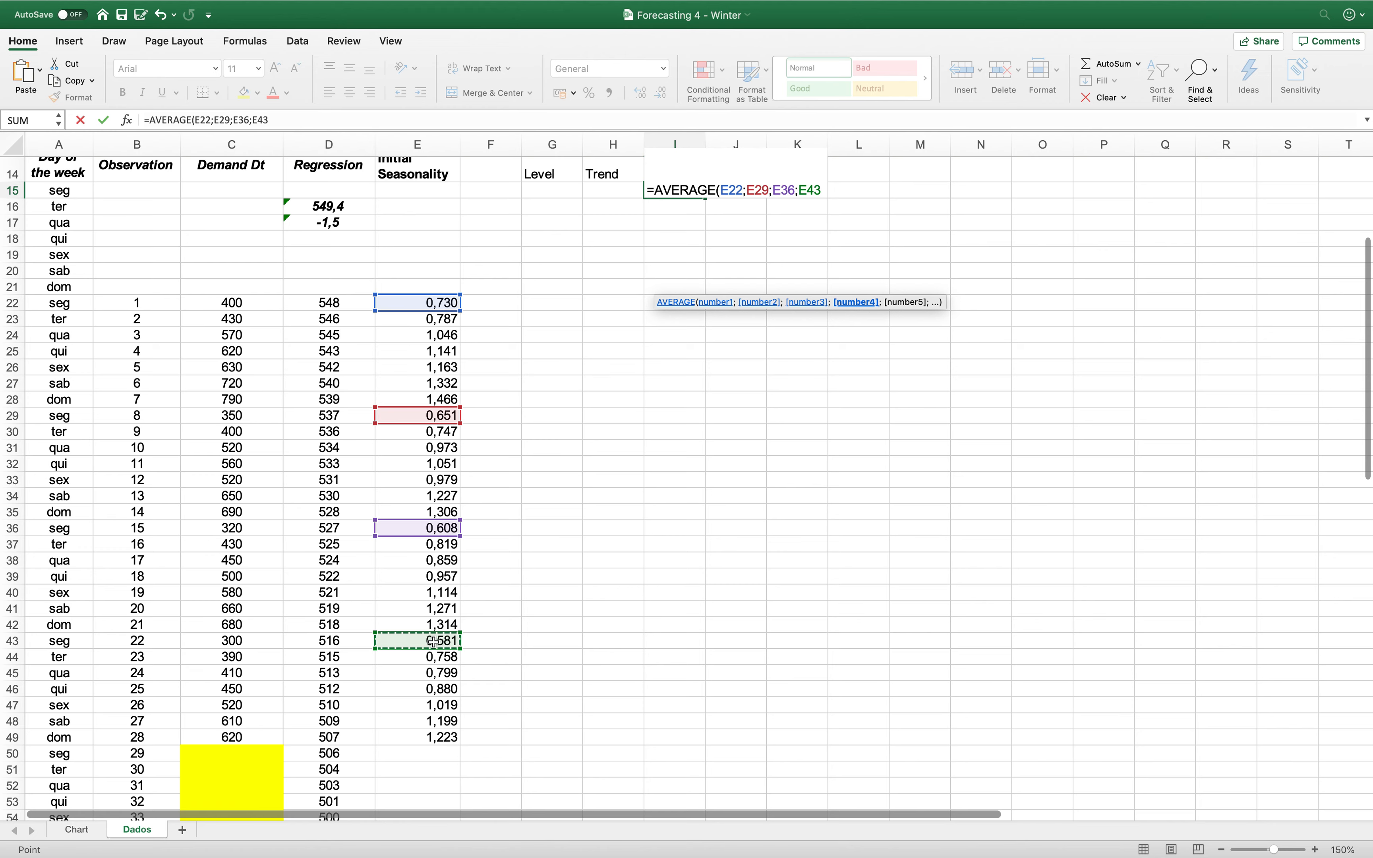
key("Return")
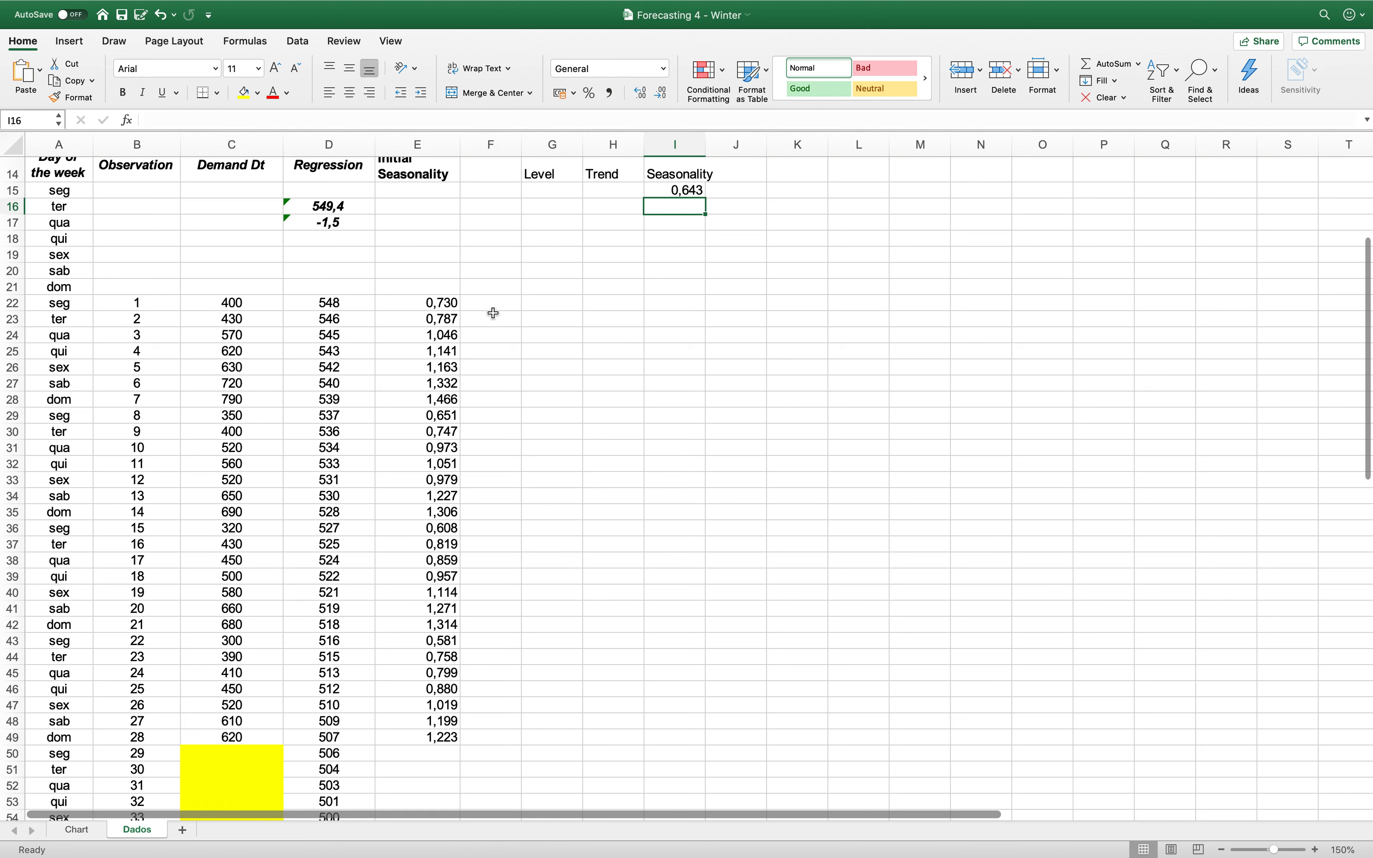
Step: Highlight the four "seg" initial seasonality cells E22, E29, E36 and E43 with yellow fill
left_click(440, 304)
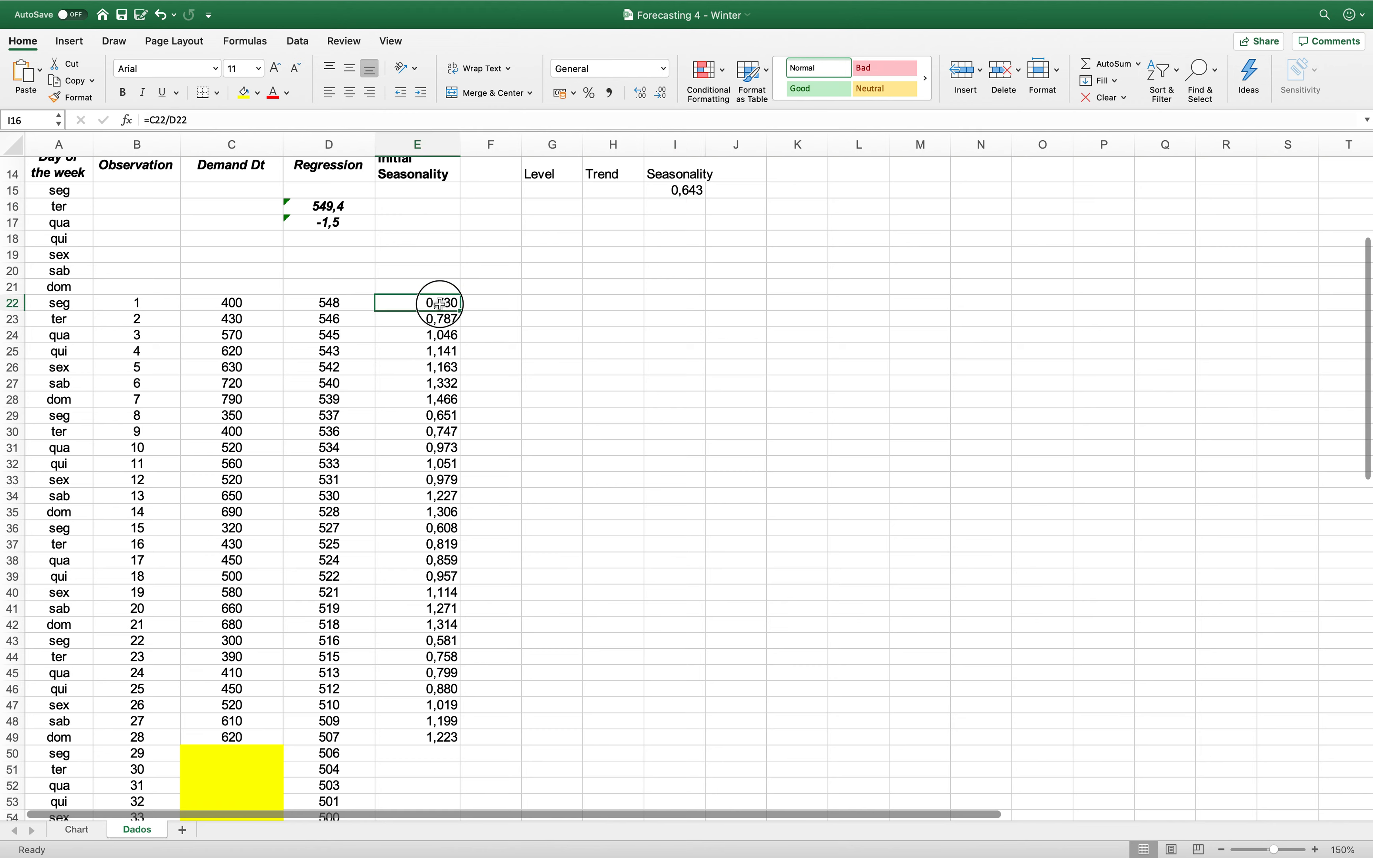
left_click(250, 101)
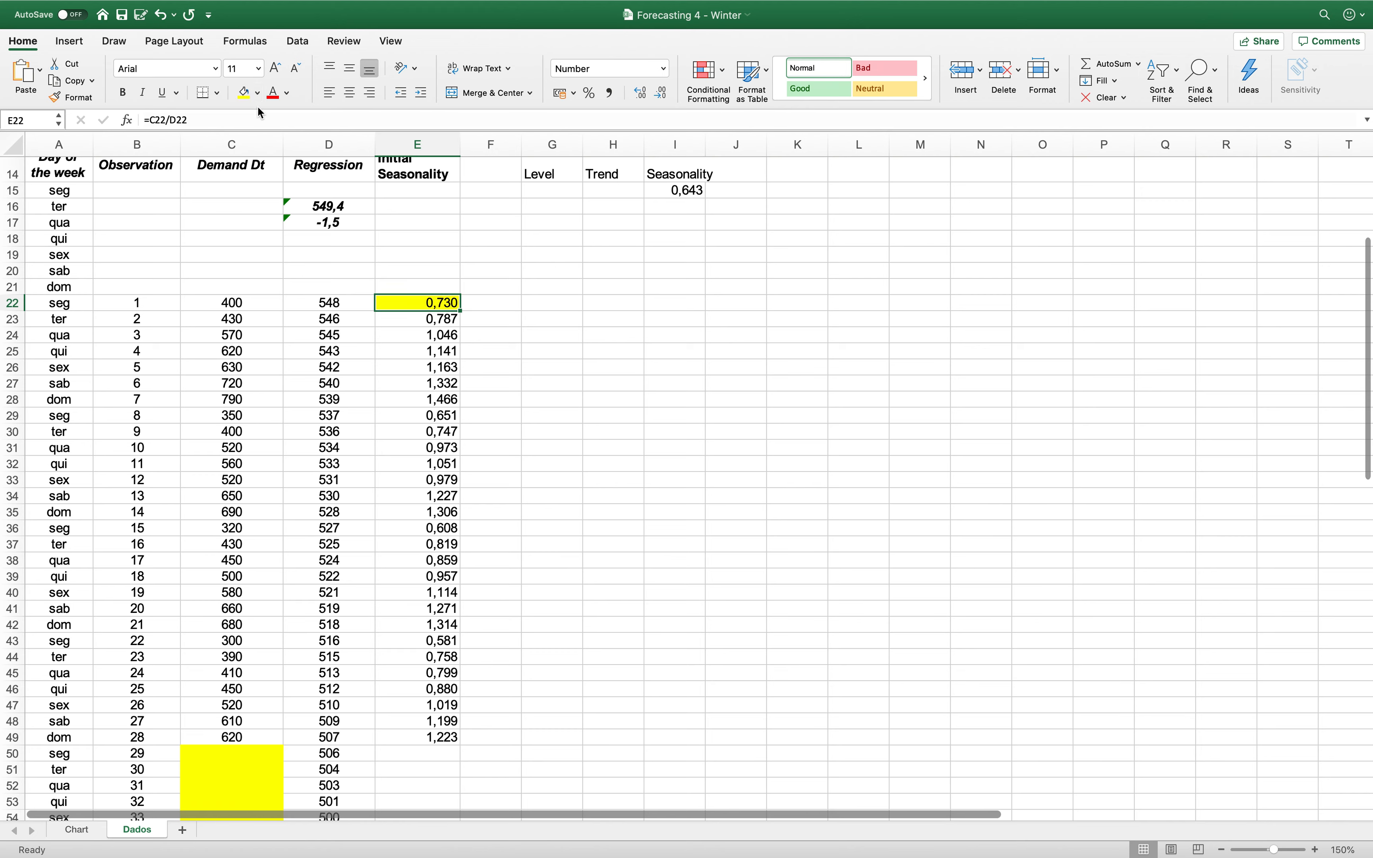
left_click(445, 417)
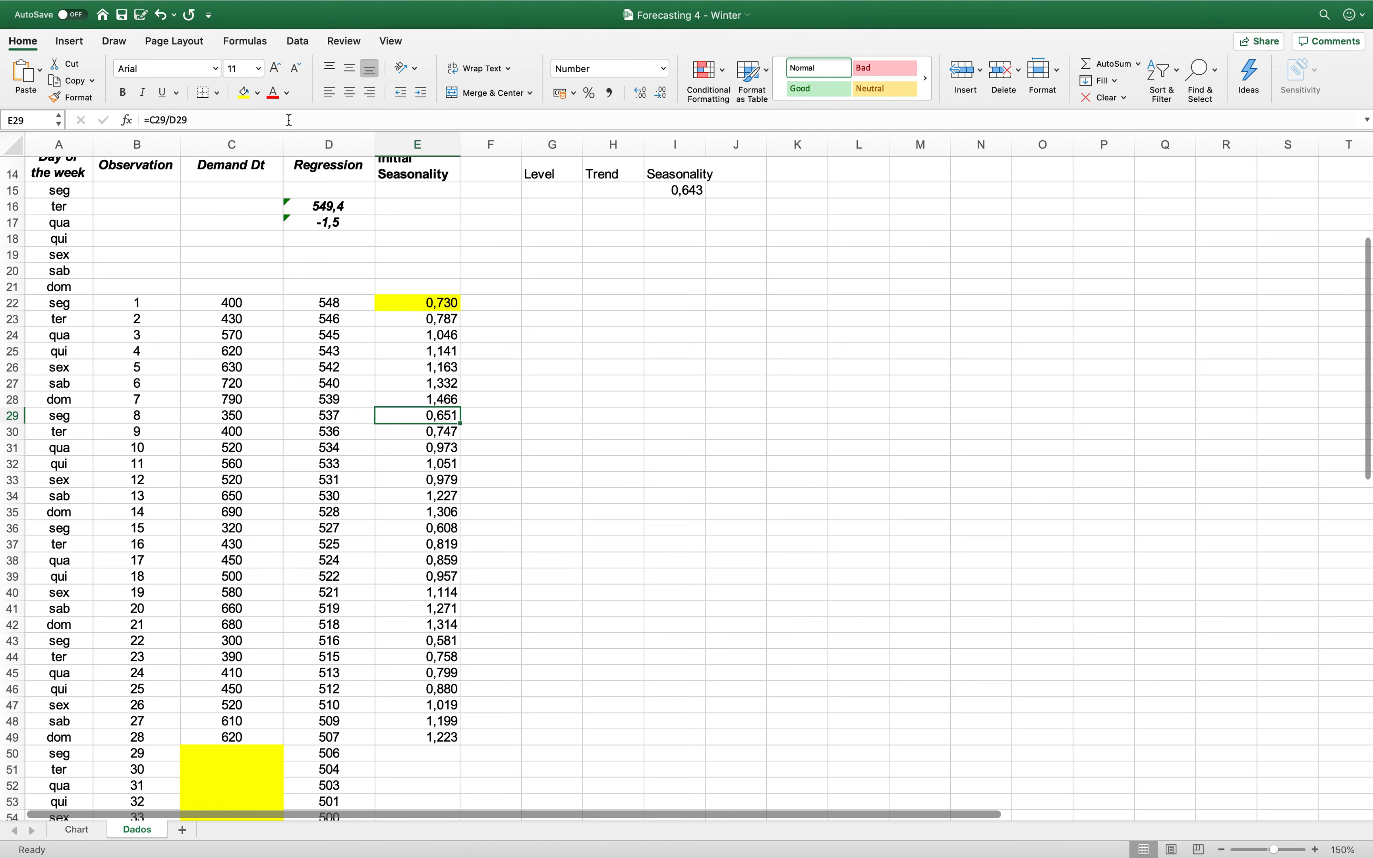
left_click(247, 104)
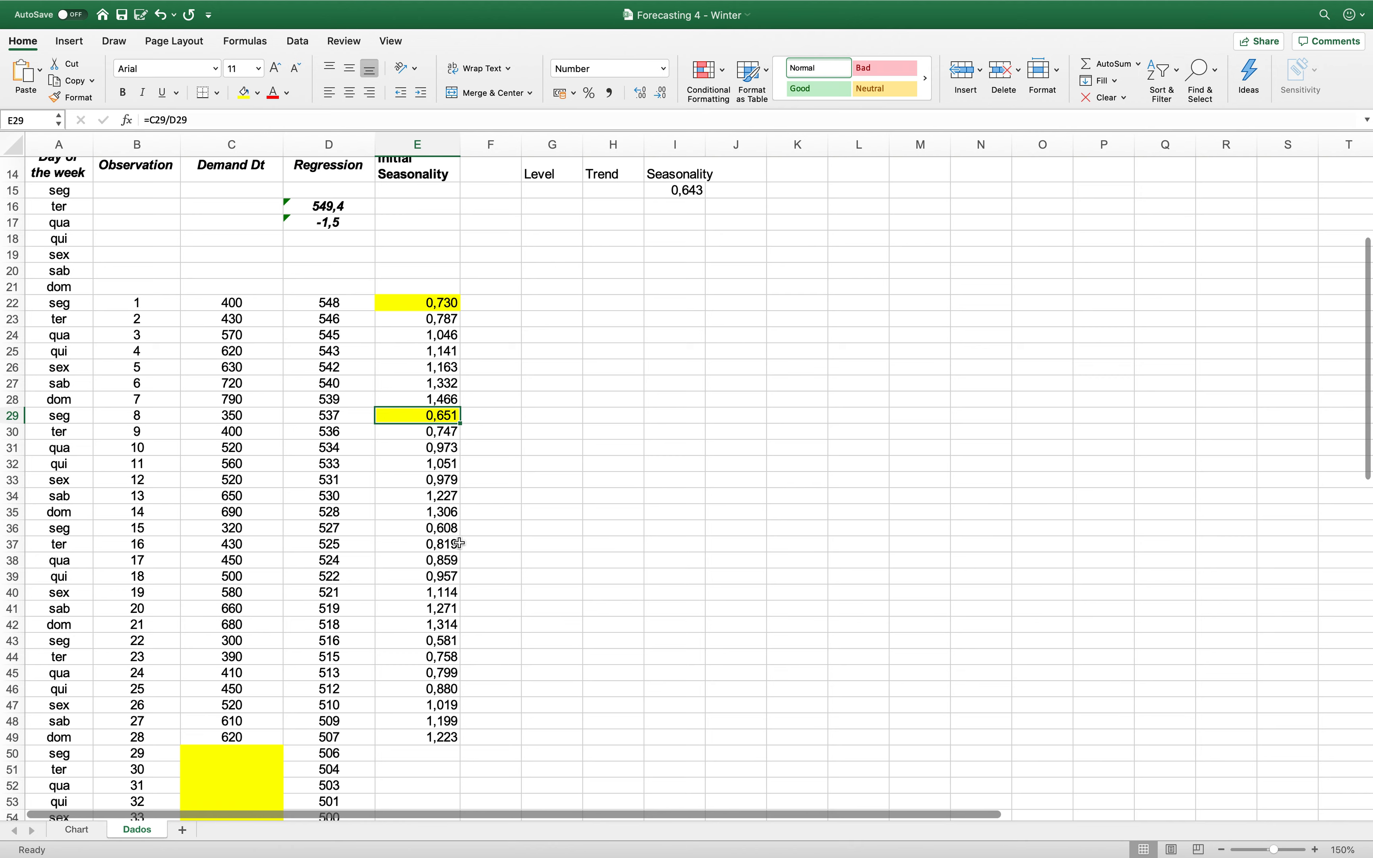
left_click(445, 531)
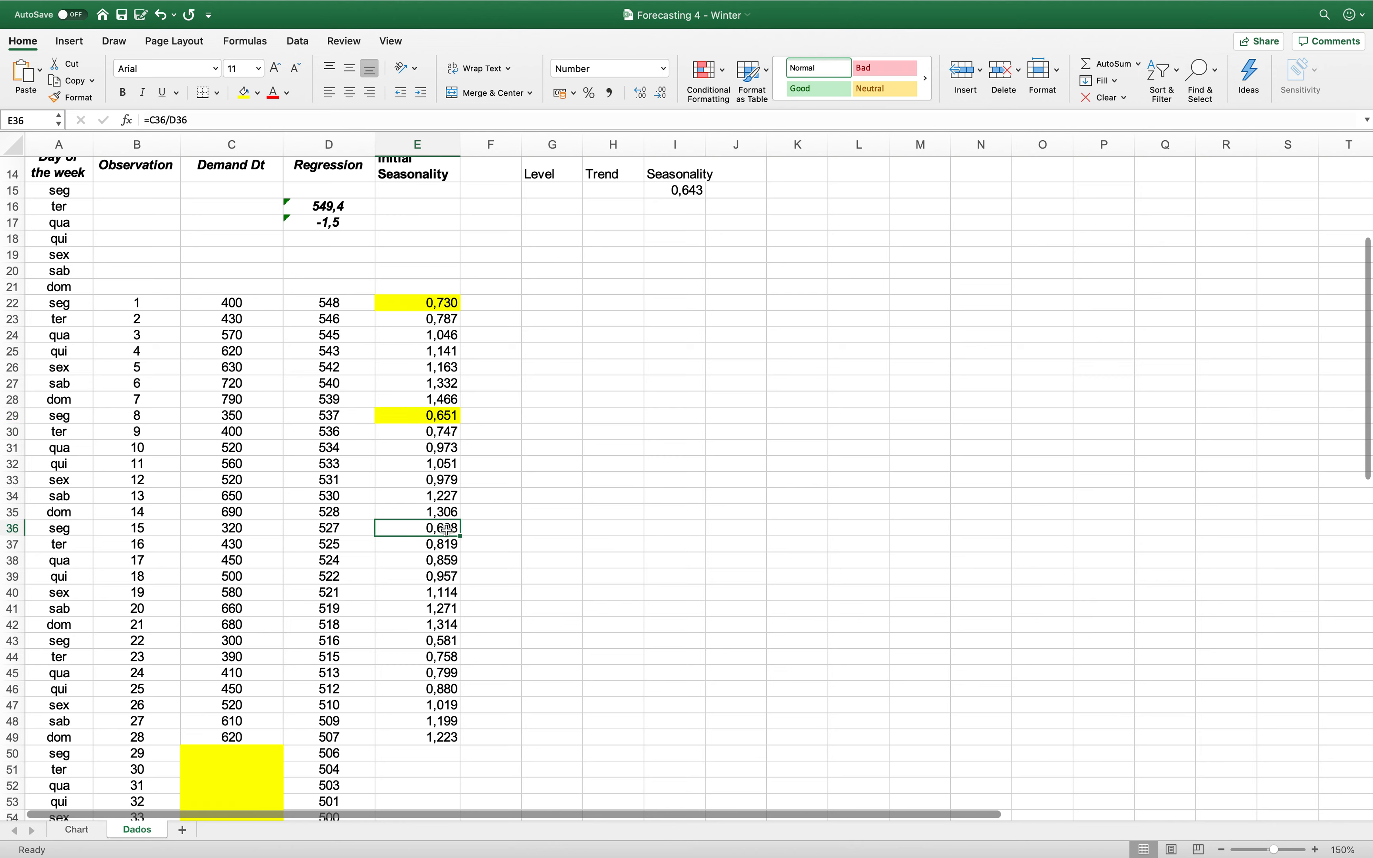
left_click(245, 93)
left_click(447, 642)
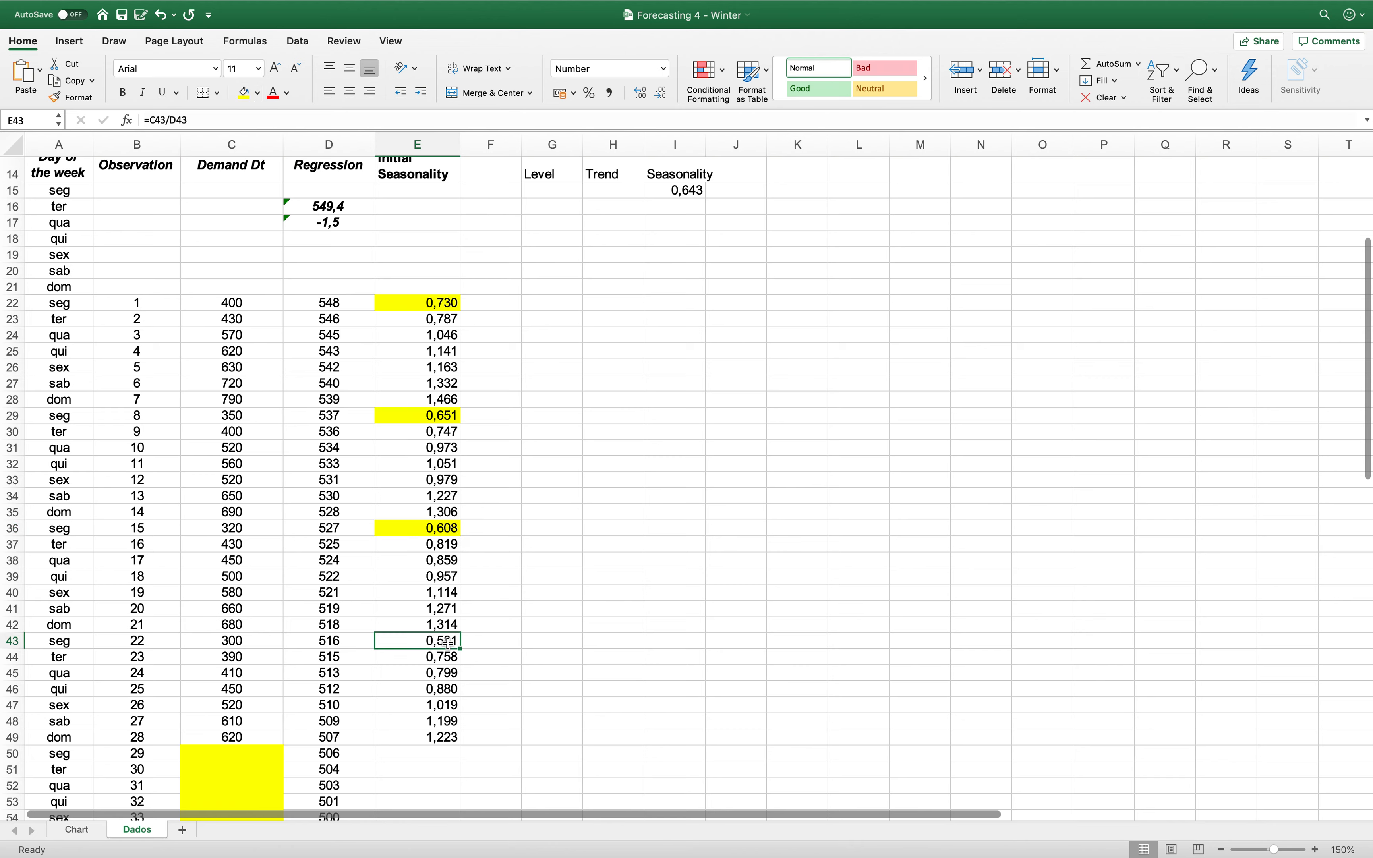
left_click(245, 93)
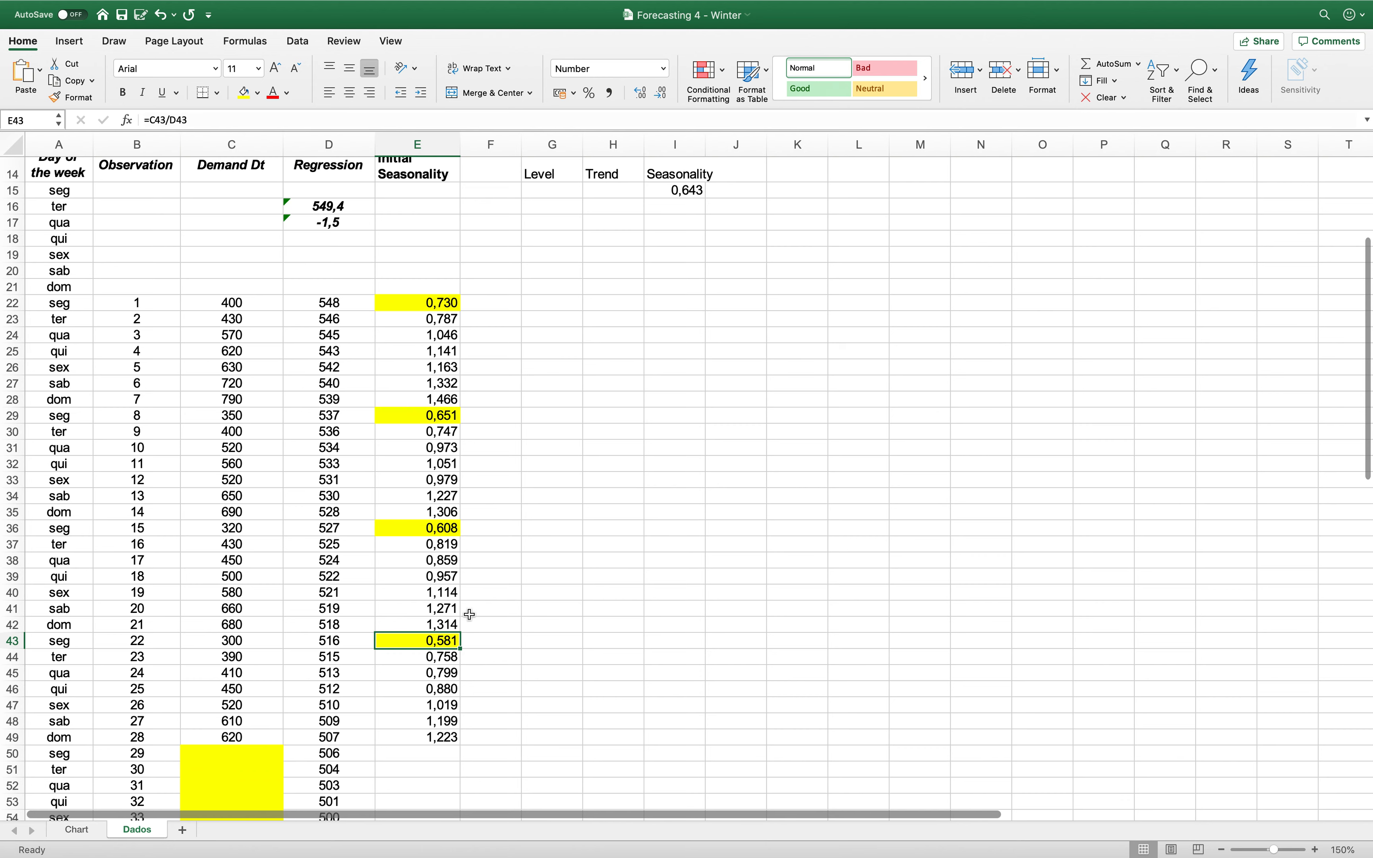
Step: Give I15 a yellow fill and copy its average formula down through I21 for the remaining weekdays
left_click(688, 193)
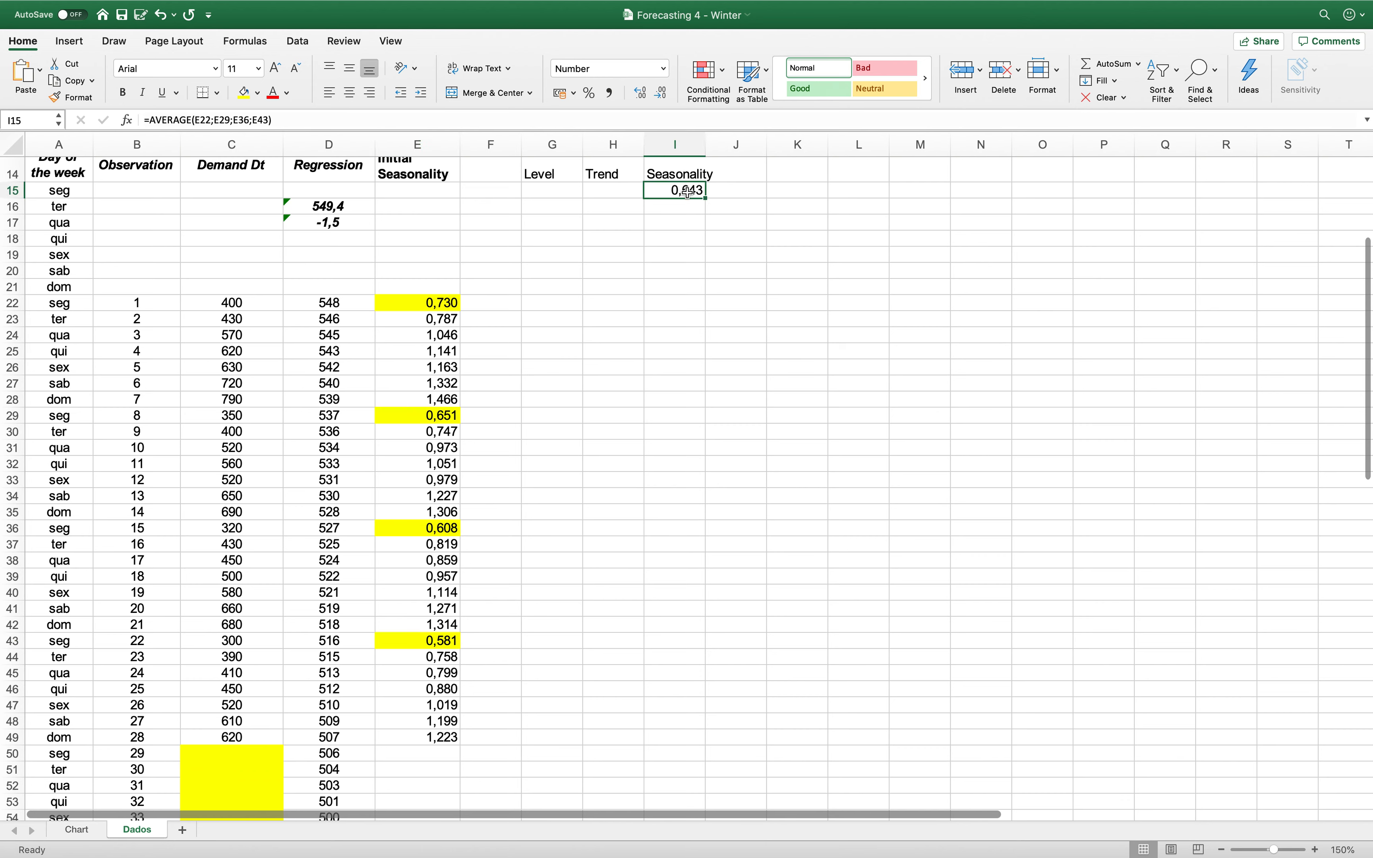
left_click(244, 92)
left_click_drag(706, 201, 698, 289)
left_click(709, 366)
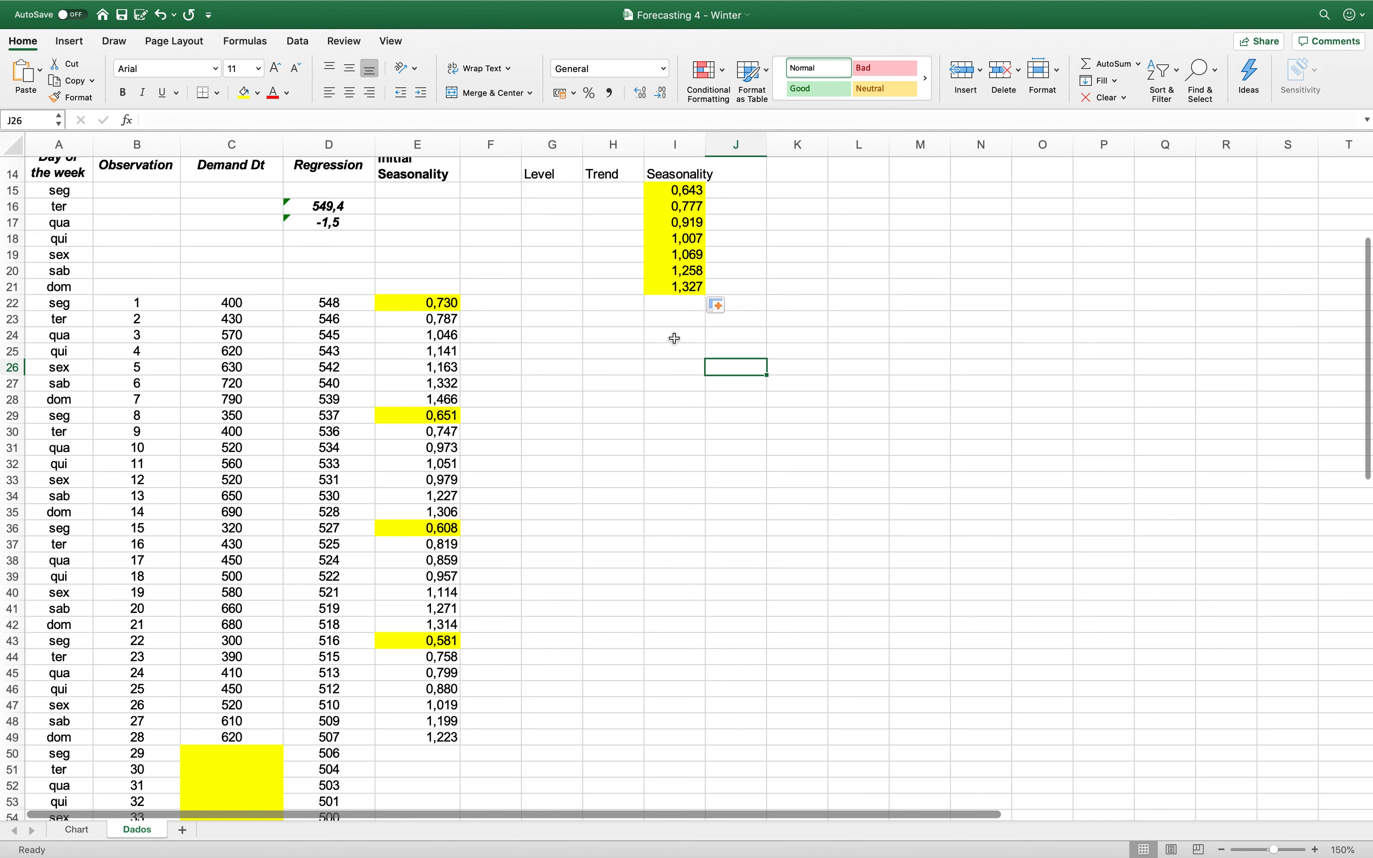
scroll(667, 366, "up", 1)
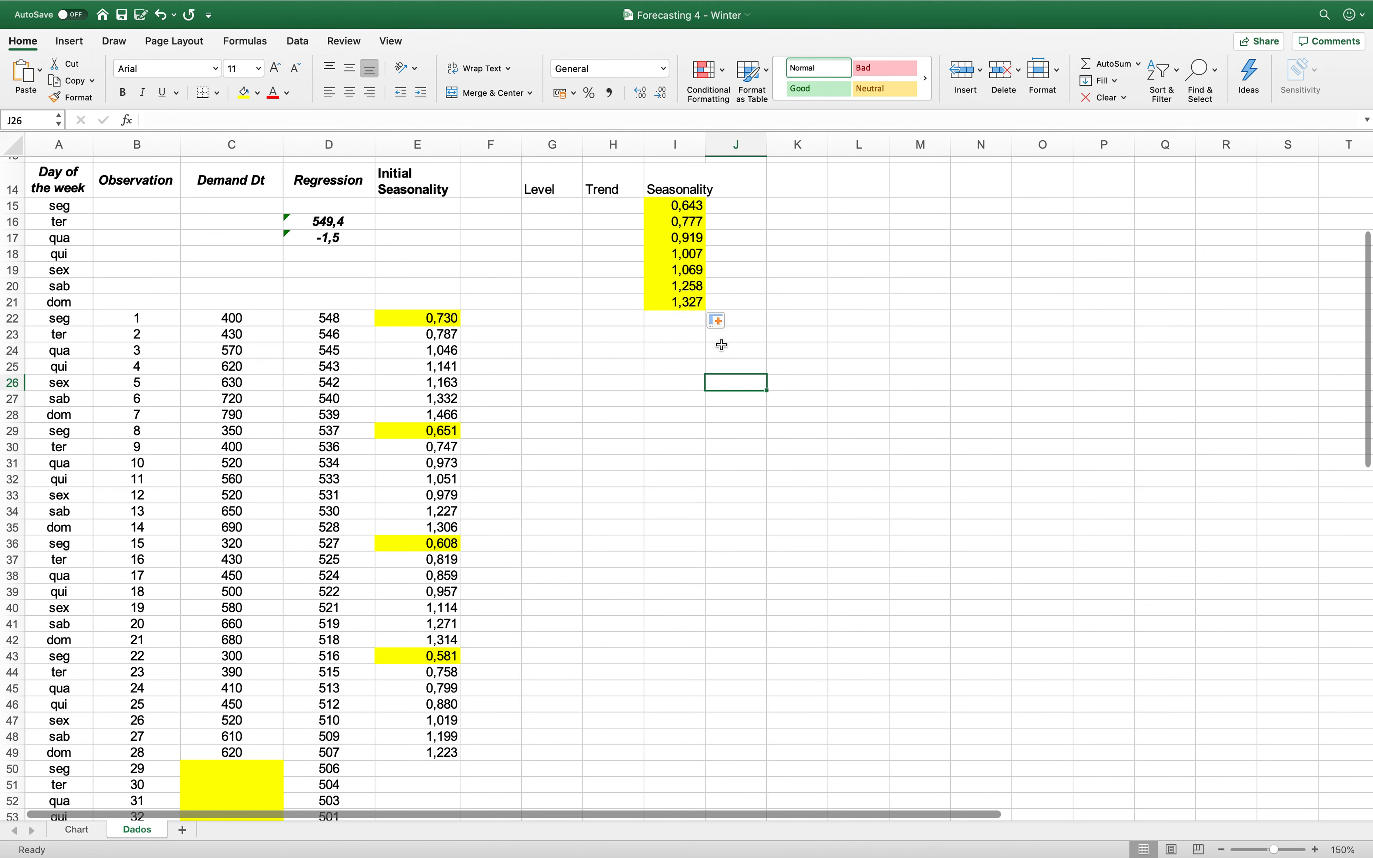
scroll(654, 408, "up", 4)
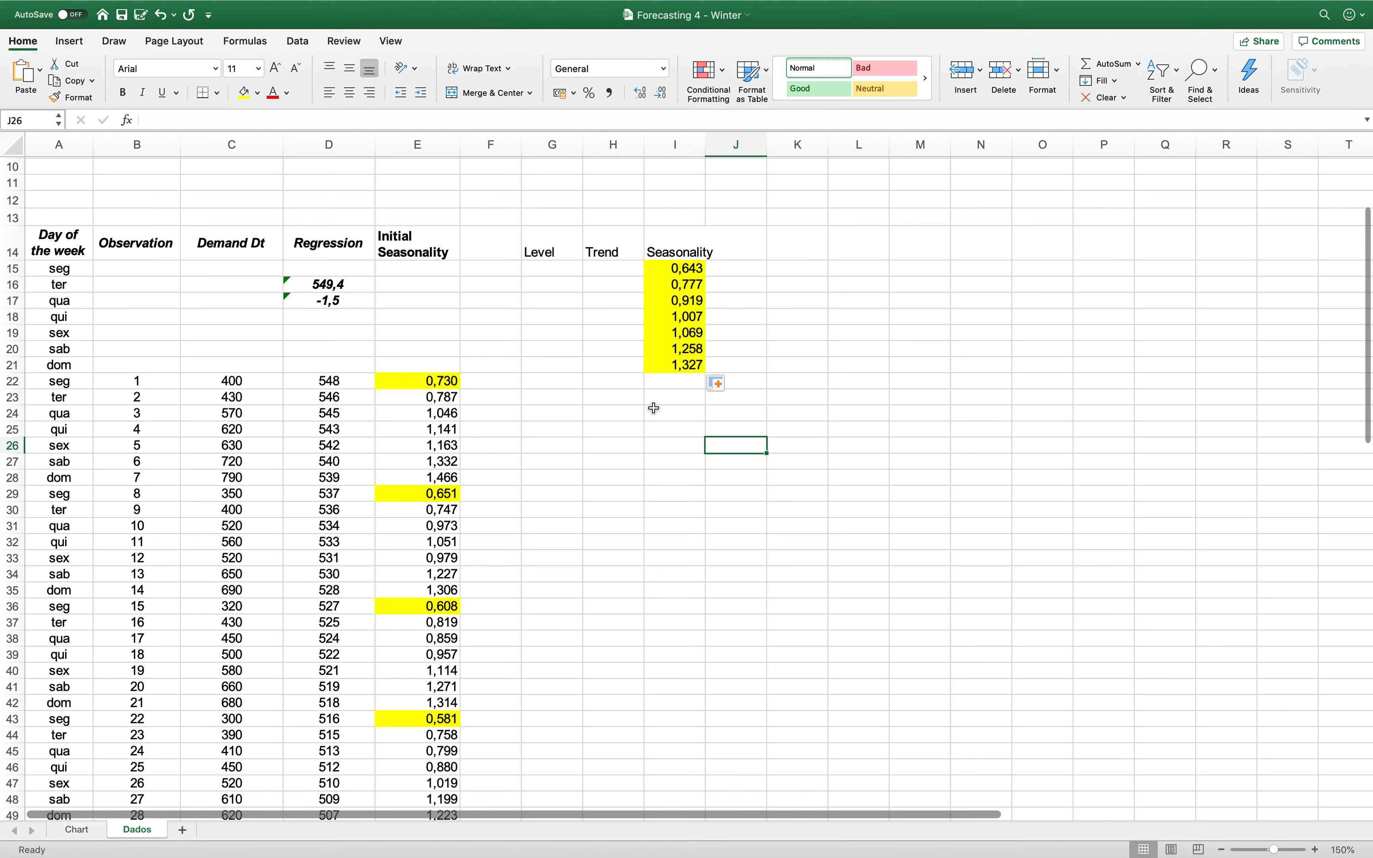
mouse_move(988, 6)
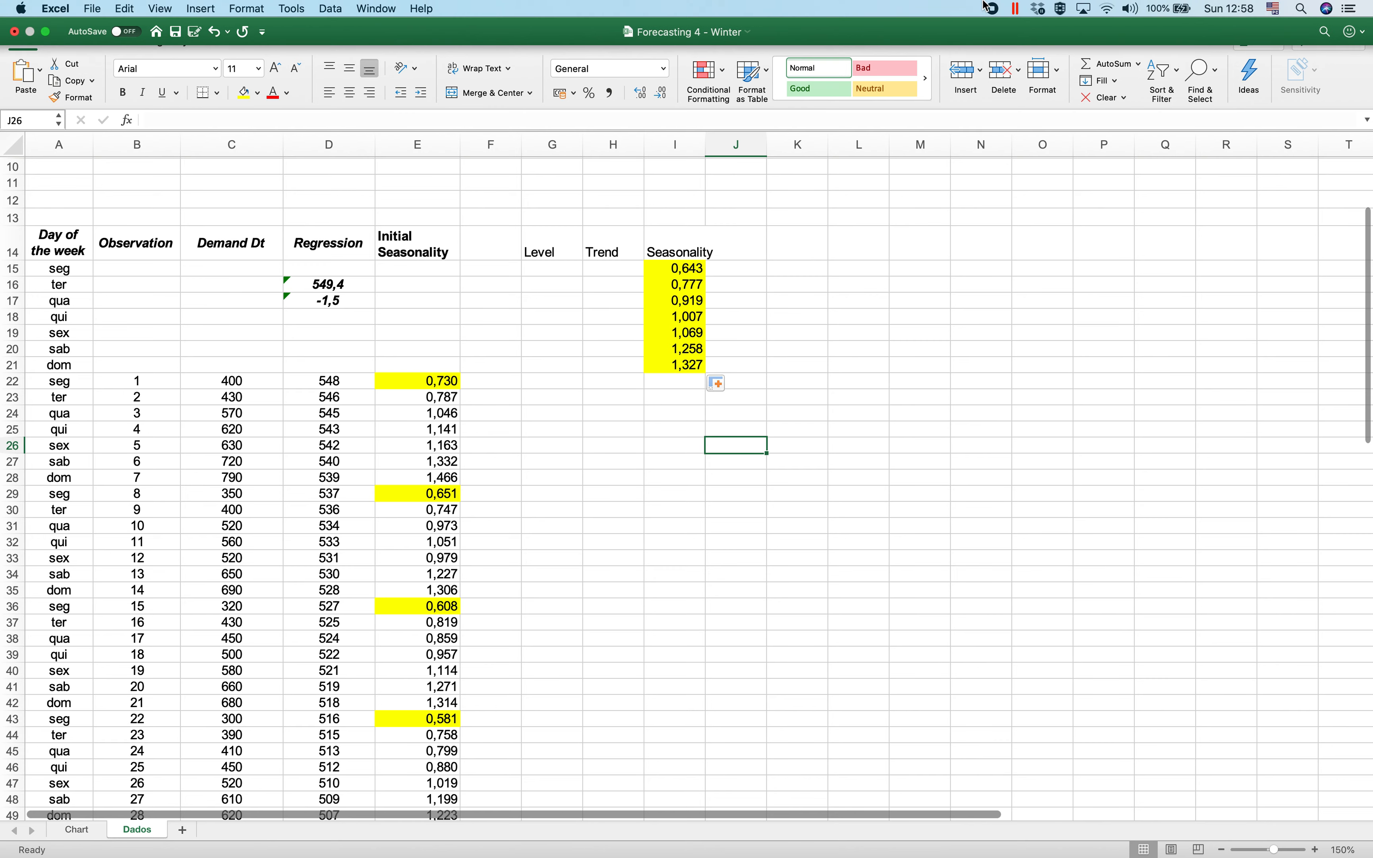